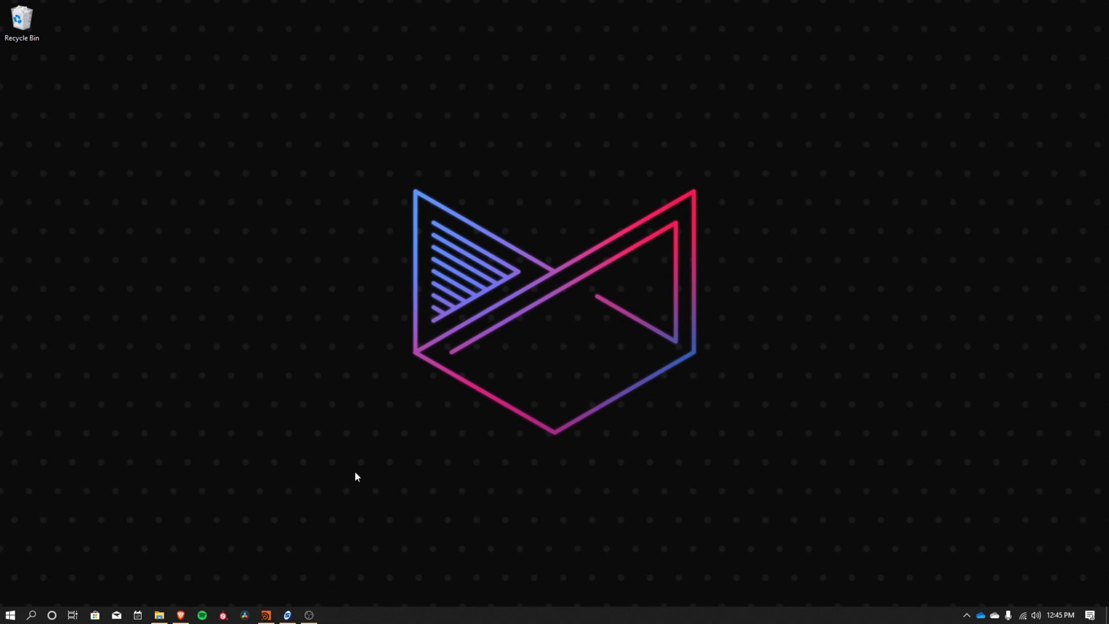
Restore the Houdini window with Rocket_V2.hiplc and the teal rocket.
{"action": "left_click", "coordinate": [266, 615]}
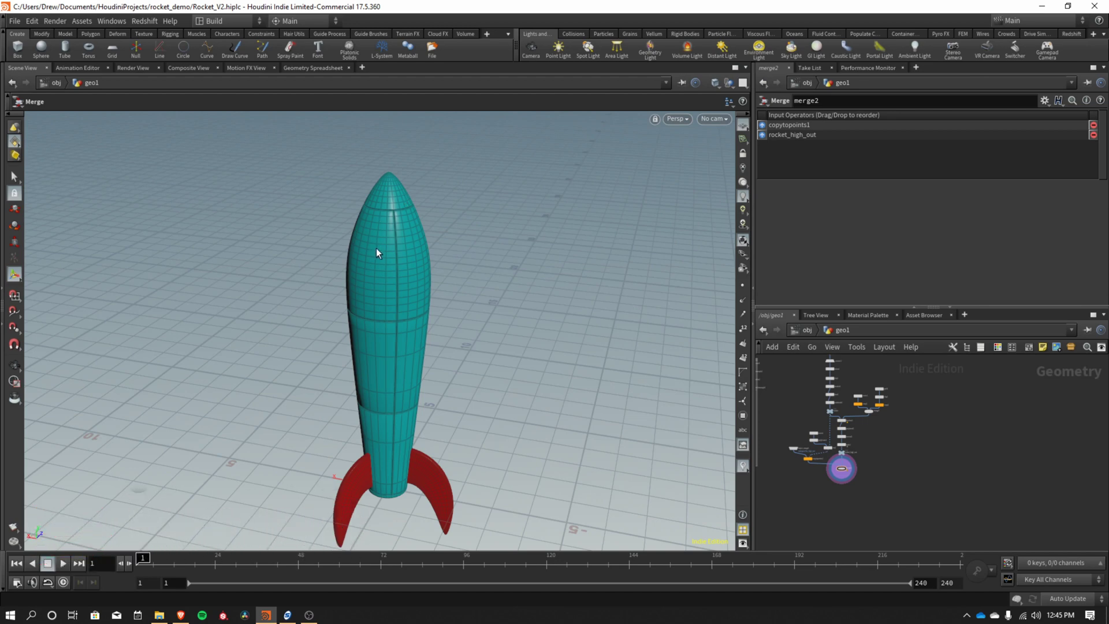
{"action": "key", "text": "Escape"}
{"action": "left_click_drag", "start_coordinate": [372, 310], "coordinate": [401, 416]}
{"action": "key", "text": "Return"}
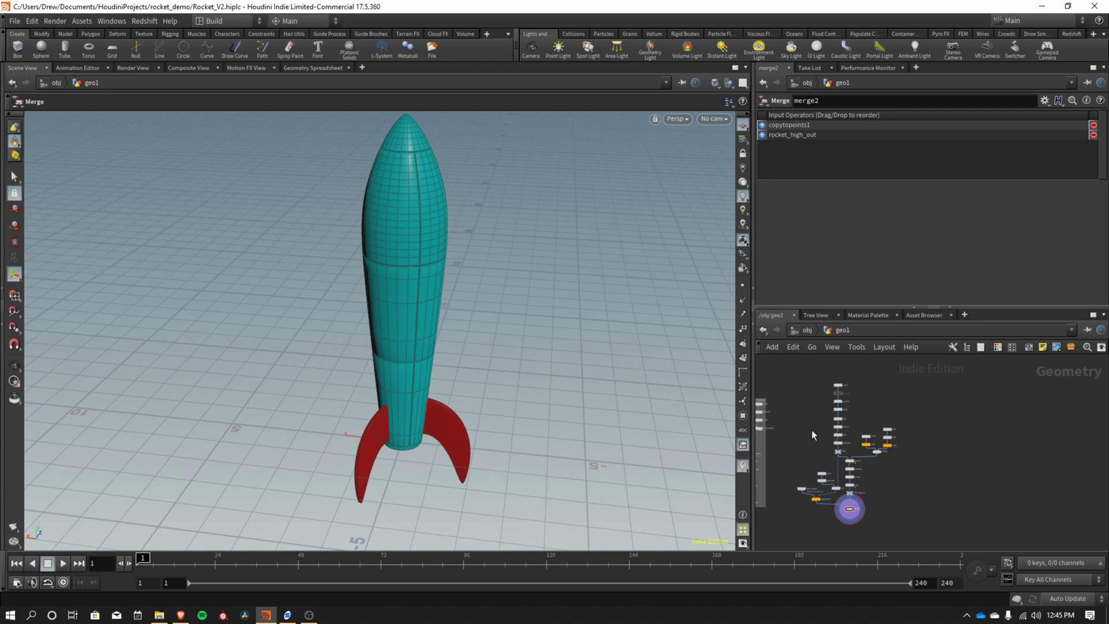
{"action": "scroll", "coordinate": [813, 428], "scroll_direction": "up", "scroll_amount": 5}
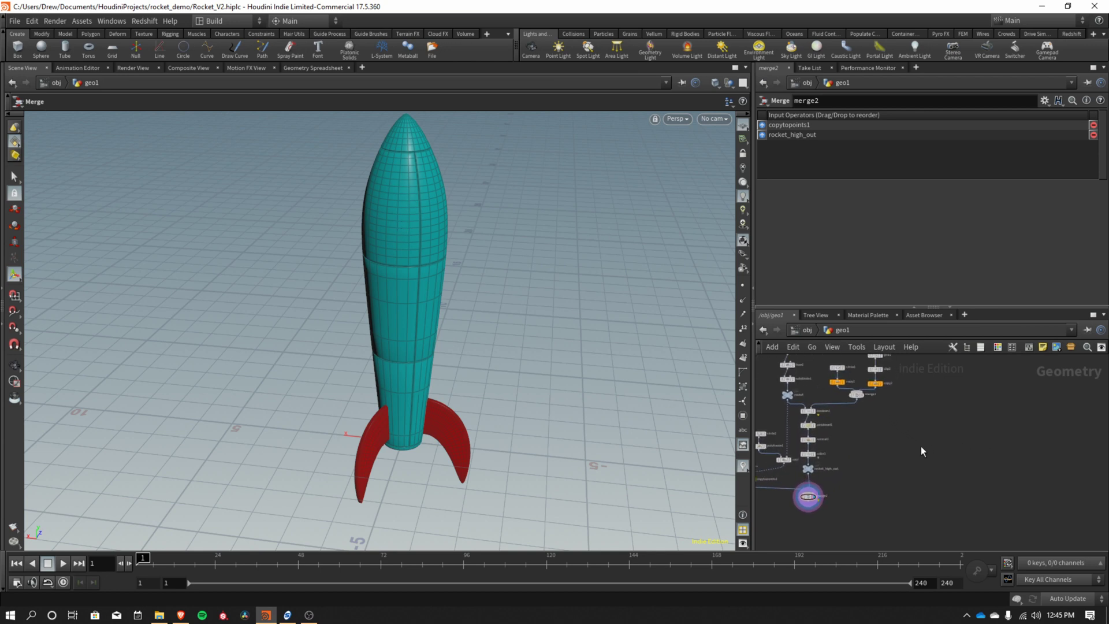
{"action": "middle_click_drag", "start_coordinate": [882, 449], "coordinate": [937, 449]}
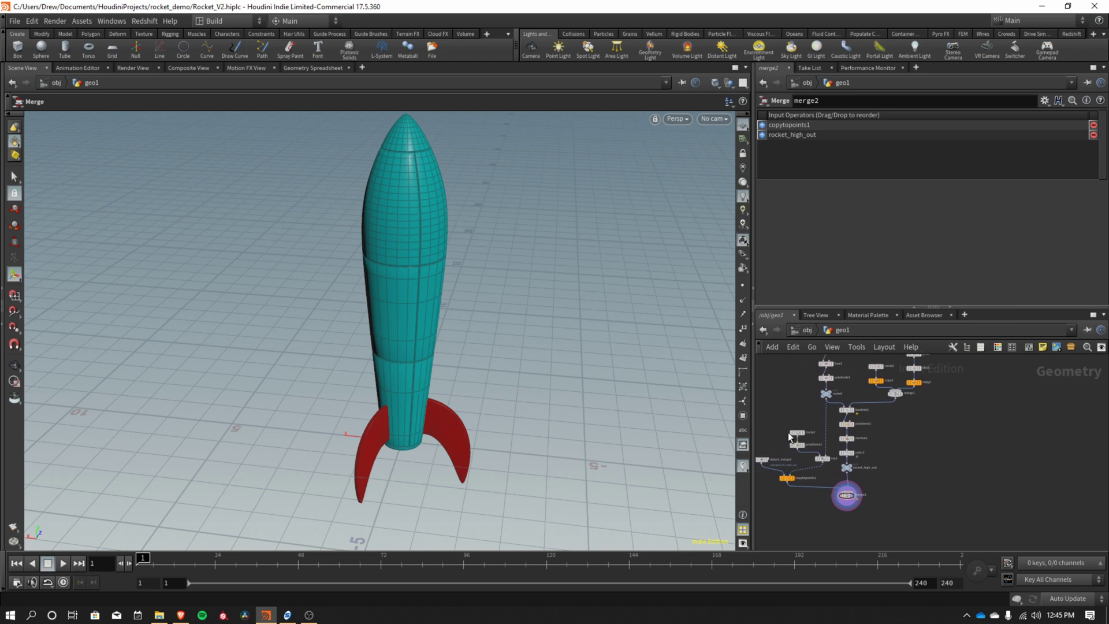
{"action": "scroll", "coordinate": [955, 452], "scroll_direction": "up", "scroll_amount": 3}
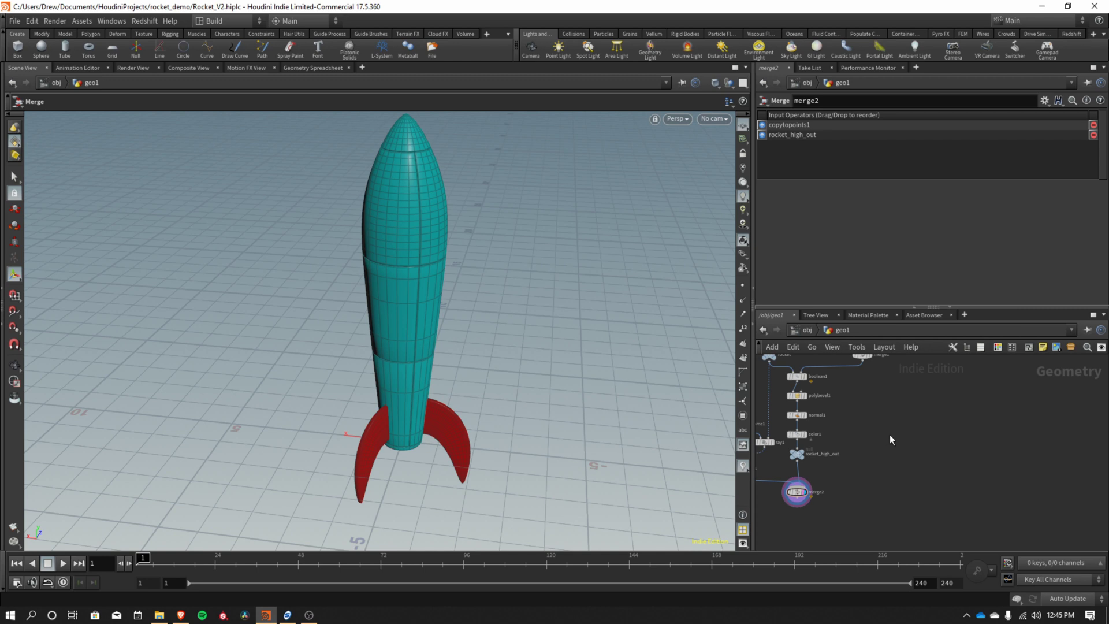
Add a Circle node (circle3) to the network and make it the displayed node.
{"action": "key", "text": "Tab"}
{"action": "type", "text": "null"}
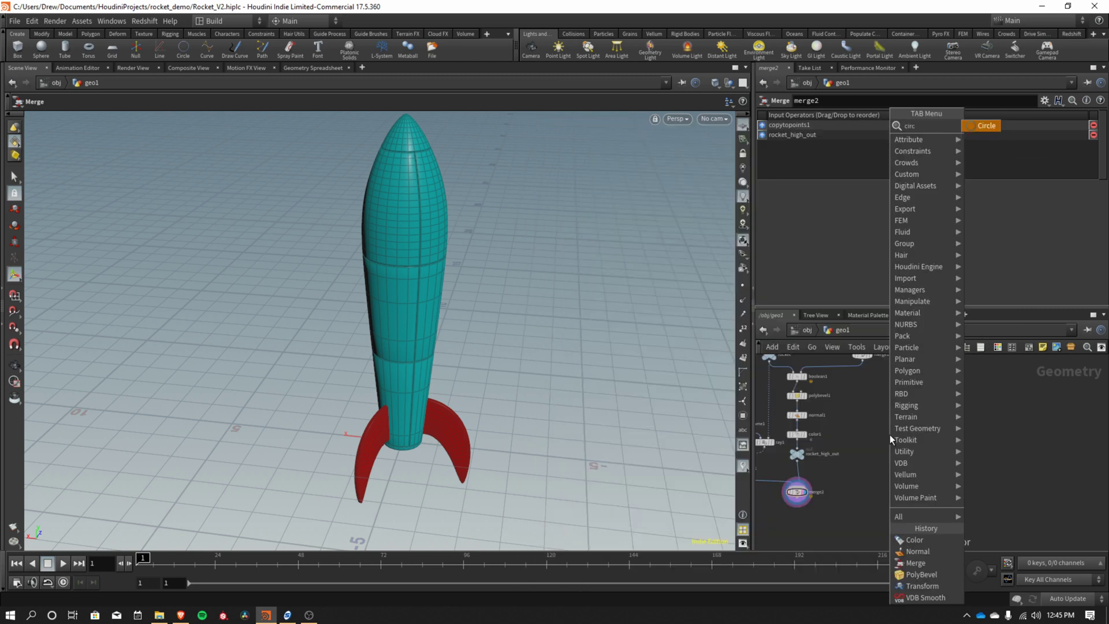
{"action": "key", "text": "Return"}
{"action": "left_click", "coordinate": [889, 434]}
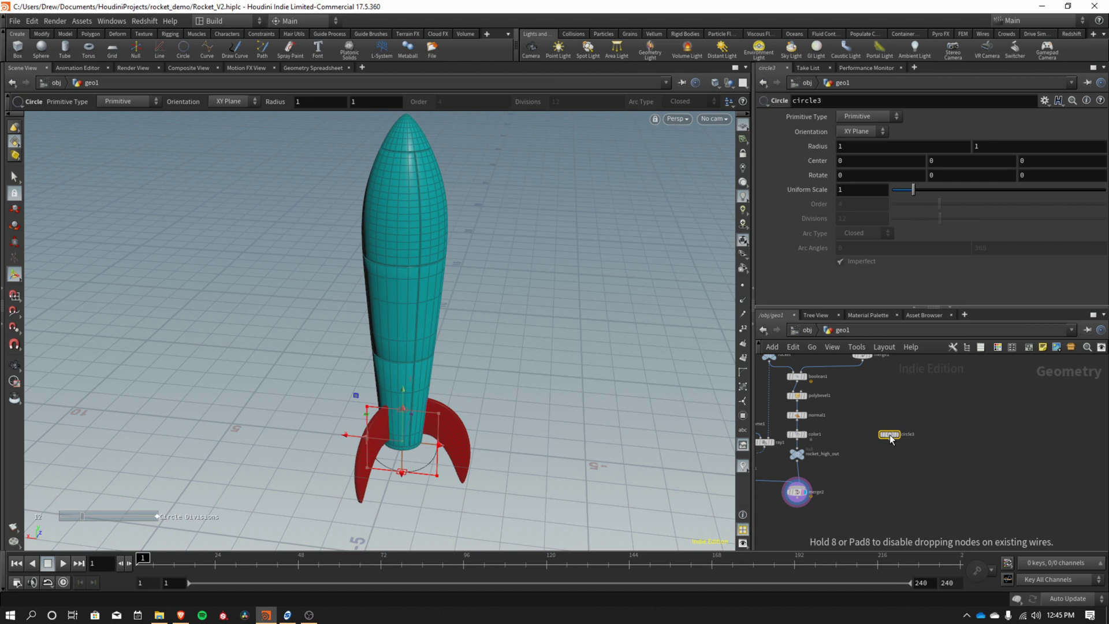
{"action": "left_click_drag", "start_coordinate": [891, 439], "coordinate": [924, 416]}
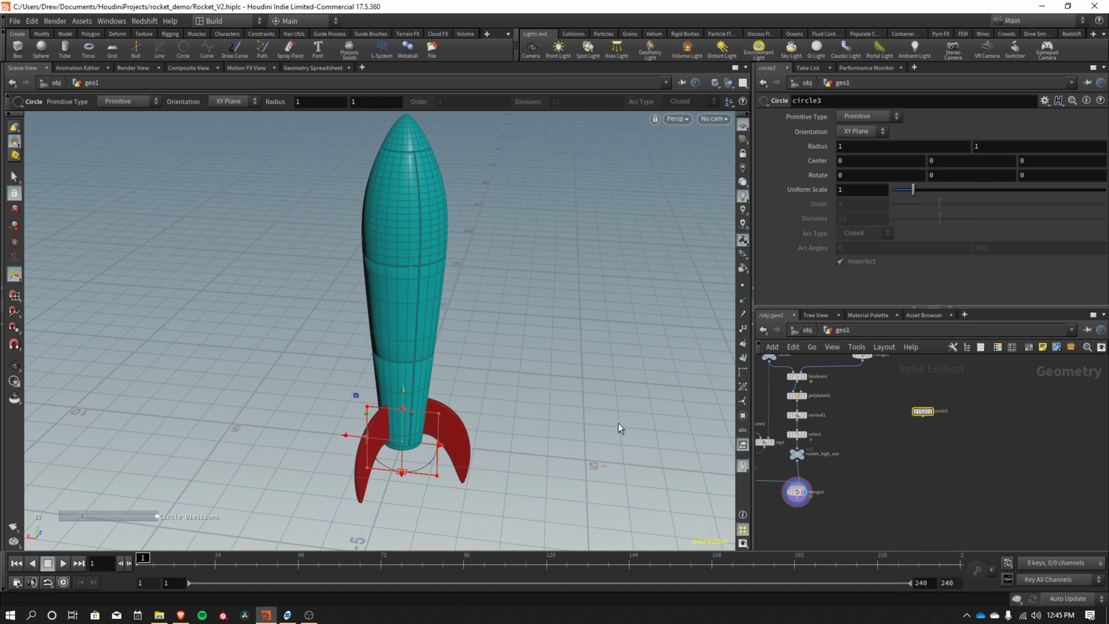
{"action": "mouse_move", "coordinate": [920, 410]}
{"action": "left_click", "coordinate": [937, 404]}
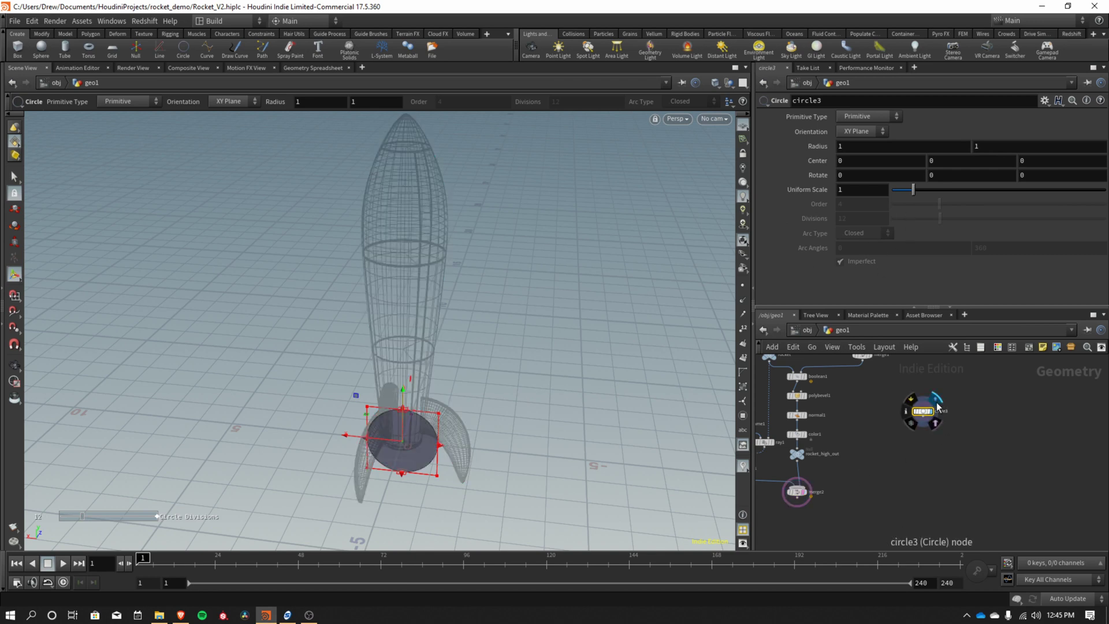
Keep merge2's rocket templated as a ghosted wireframe and tumble the view lower.
{"action": "left_click", "coordinate": [807, 502]}
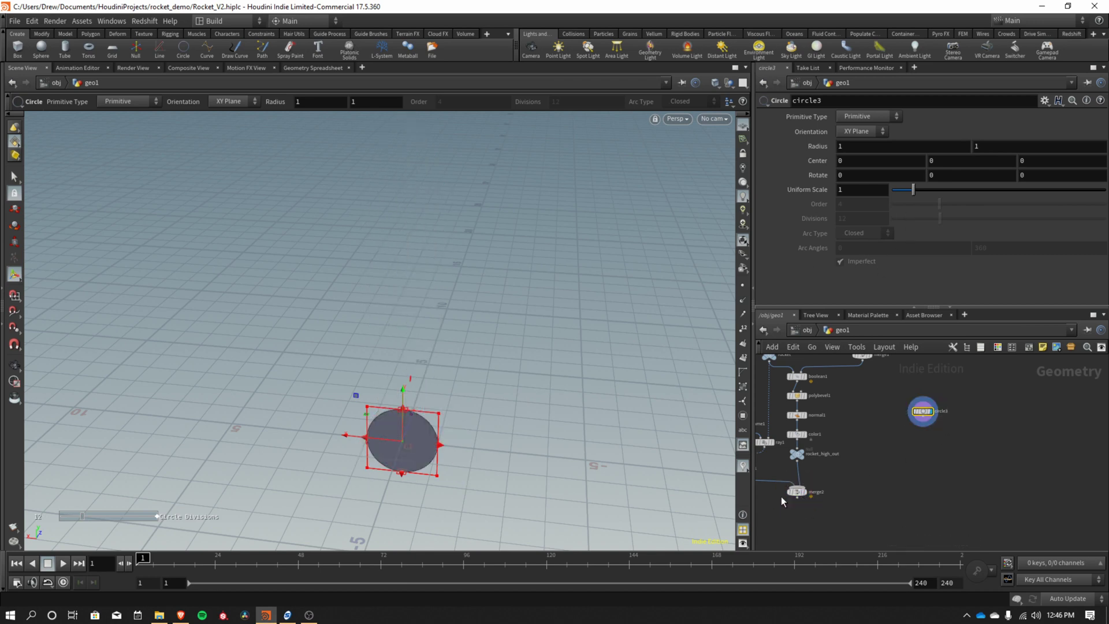
{"action": "mouse_move", "coordinate": [806, 501]}
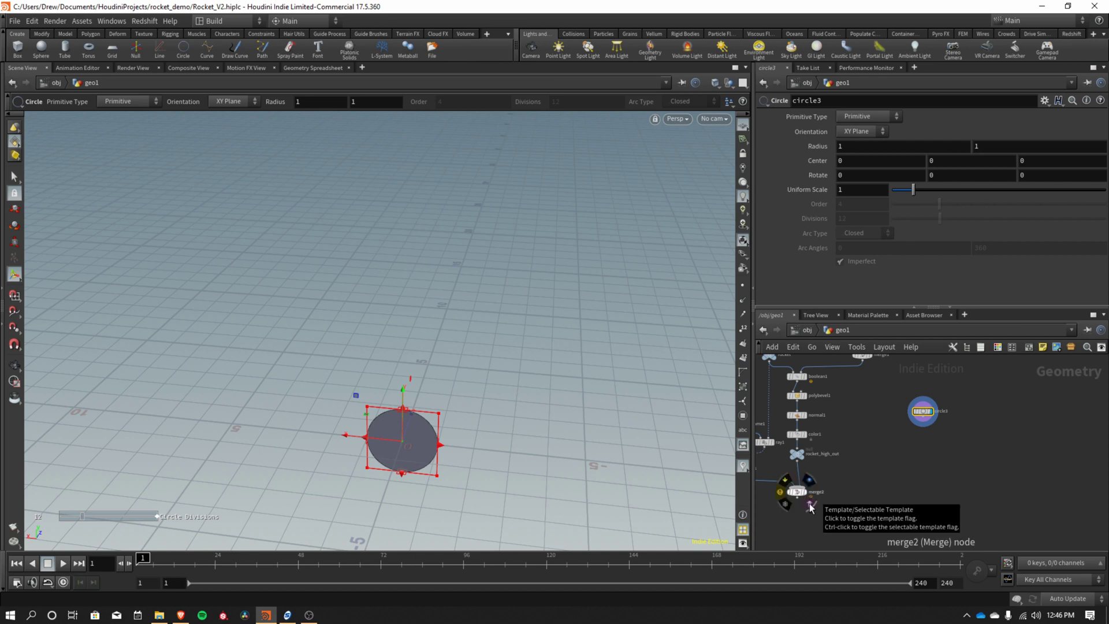
{"action": "left_click", "coordinate": [811, 507]}
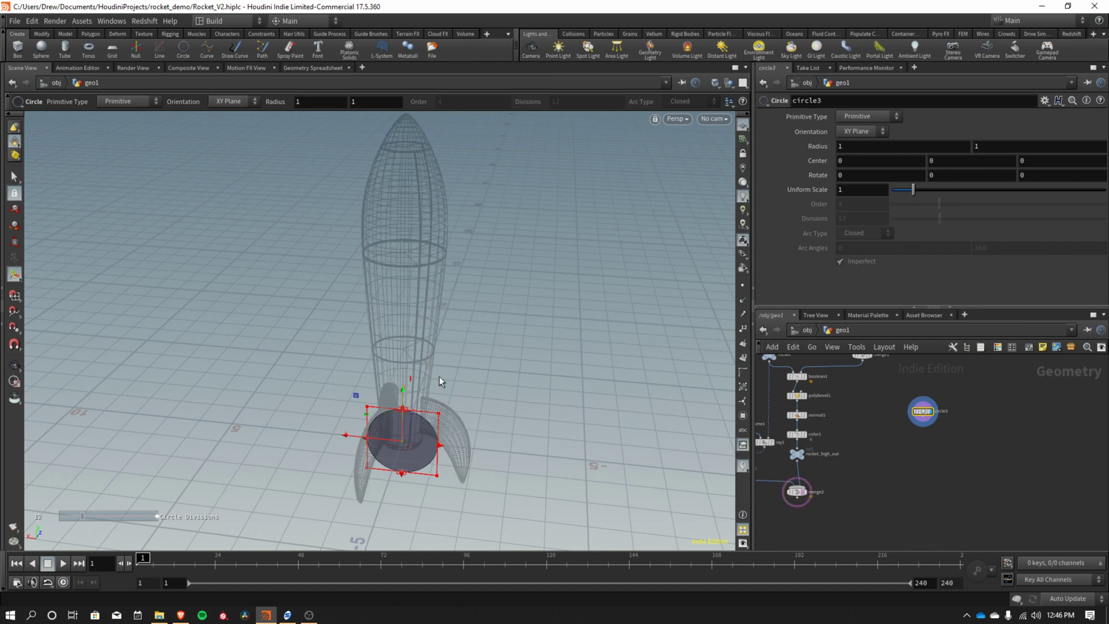
{"action": "key", "text": "Escape"}
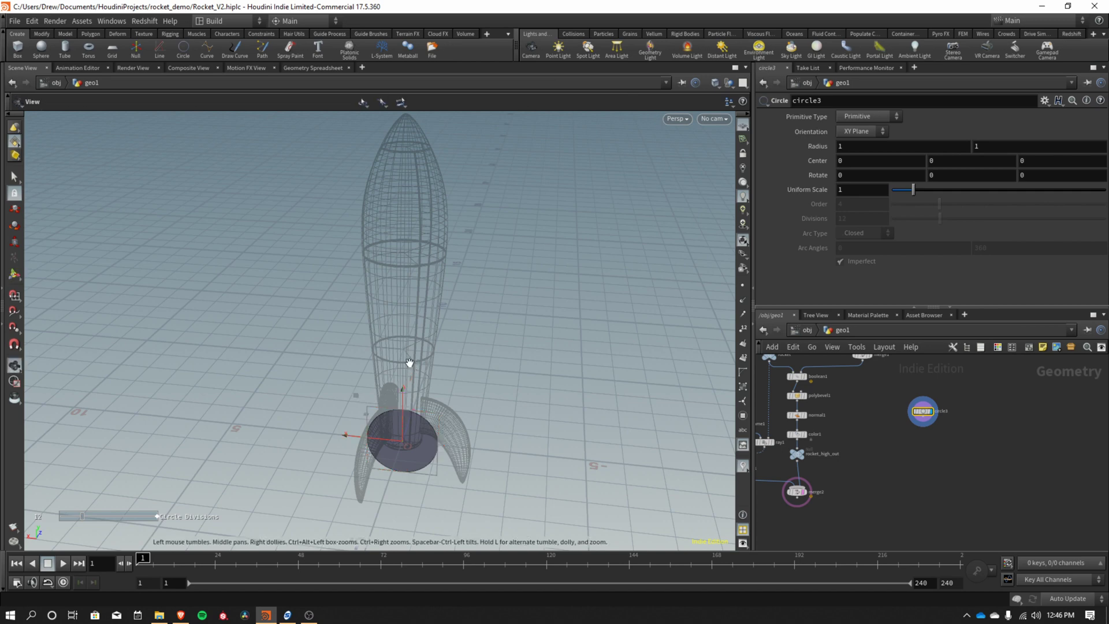
{"action": "left_click_drag", "start_coordinate": [408, 366], "coordinate": [389, 340]}
{"action": "key", "text": "Return"}
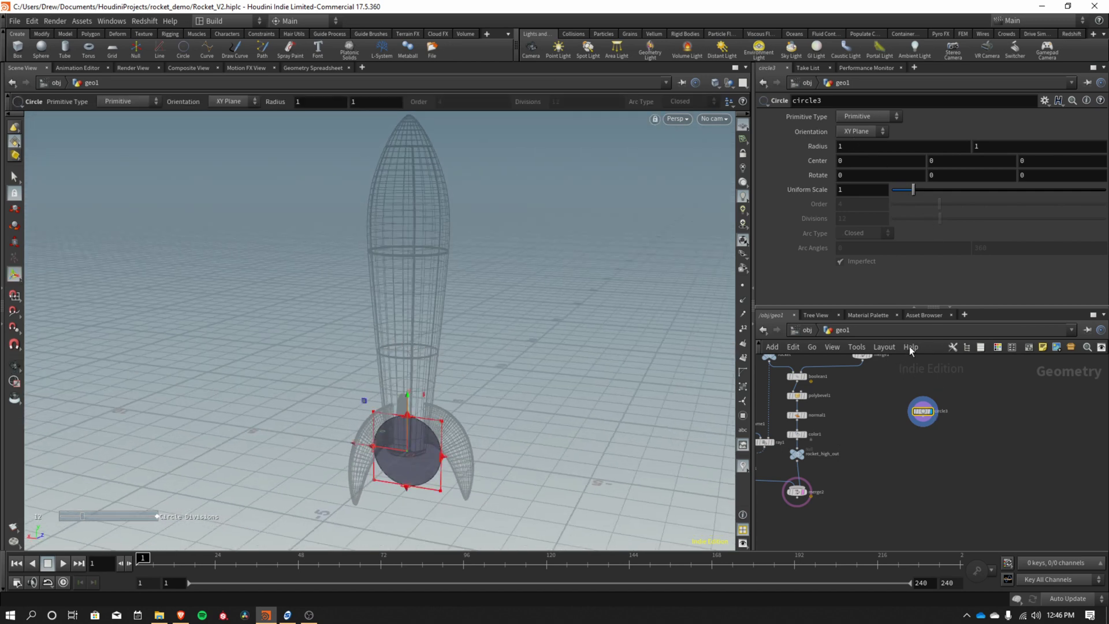
Make circle3 a Polygon and link Radius Y to Radius X by relative reference.
{"action": "left_click", "coordinate": [878, 119]}
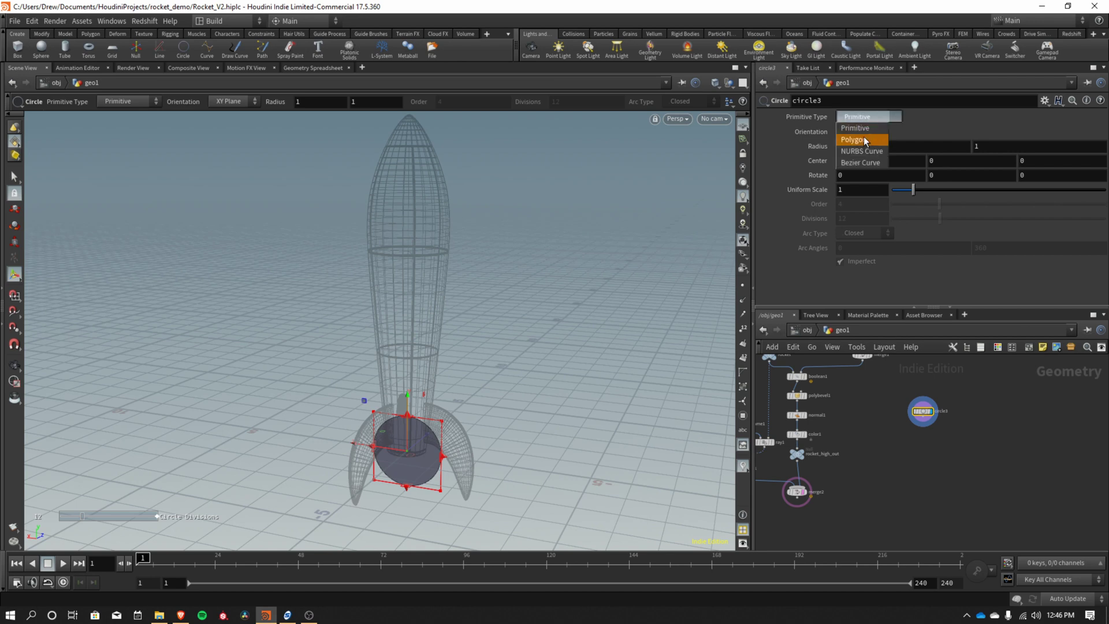
{"action": "left_click", "coordinate": [866, 140]}
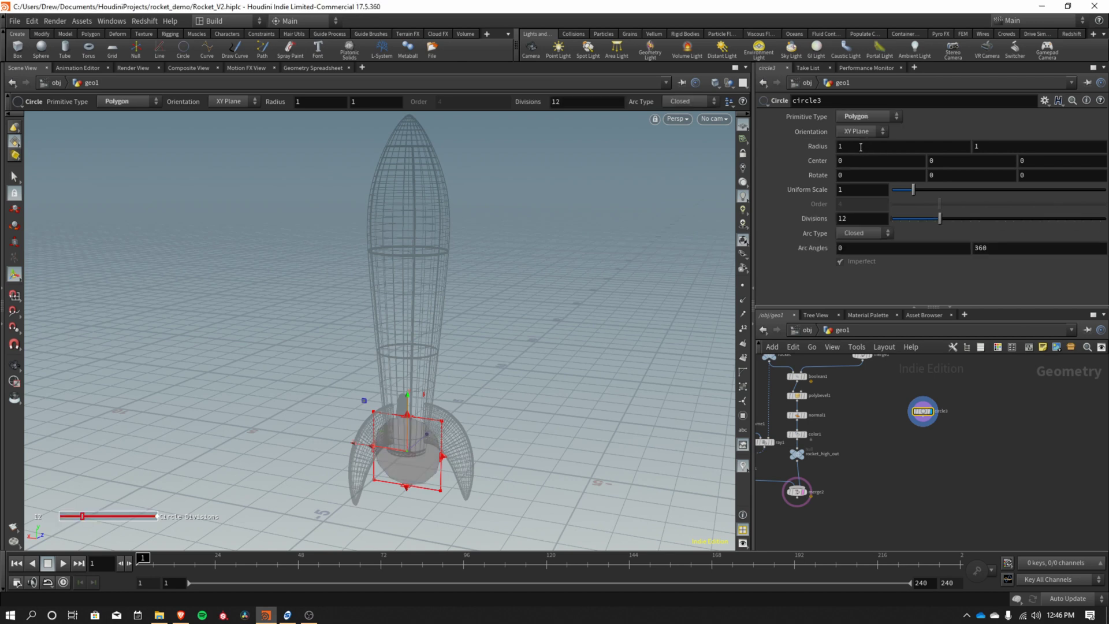
{"action": "right_click", "coordinate": [861, 147]}
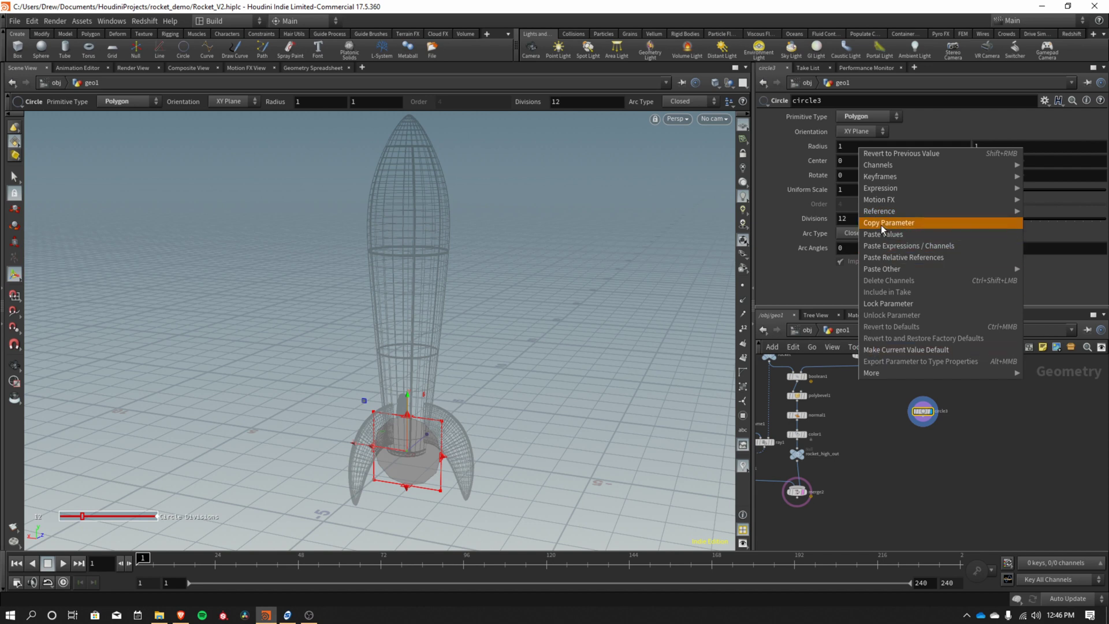
{"action": "left_click", "coordinate": [882, 225]}
{"action": "right_click", "coordinate": [984, 147]}
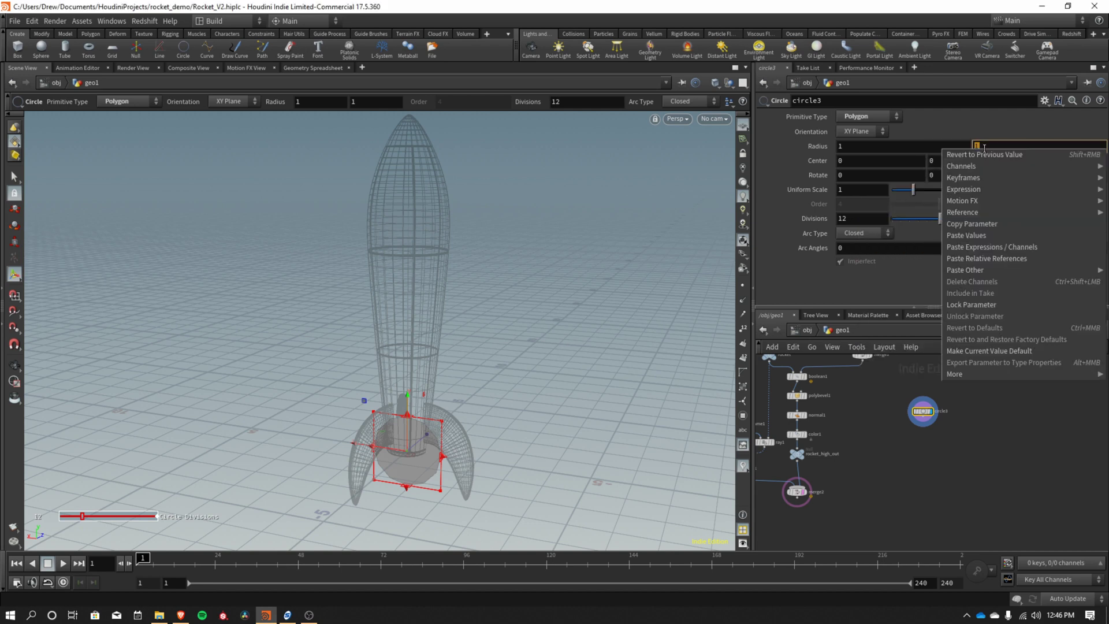
{"action": "left_click", "coordinate": [993, 263]}
Set the circle's radius to 0.5.
{"action": "left_click", "coordinate": [871, 147]}
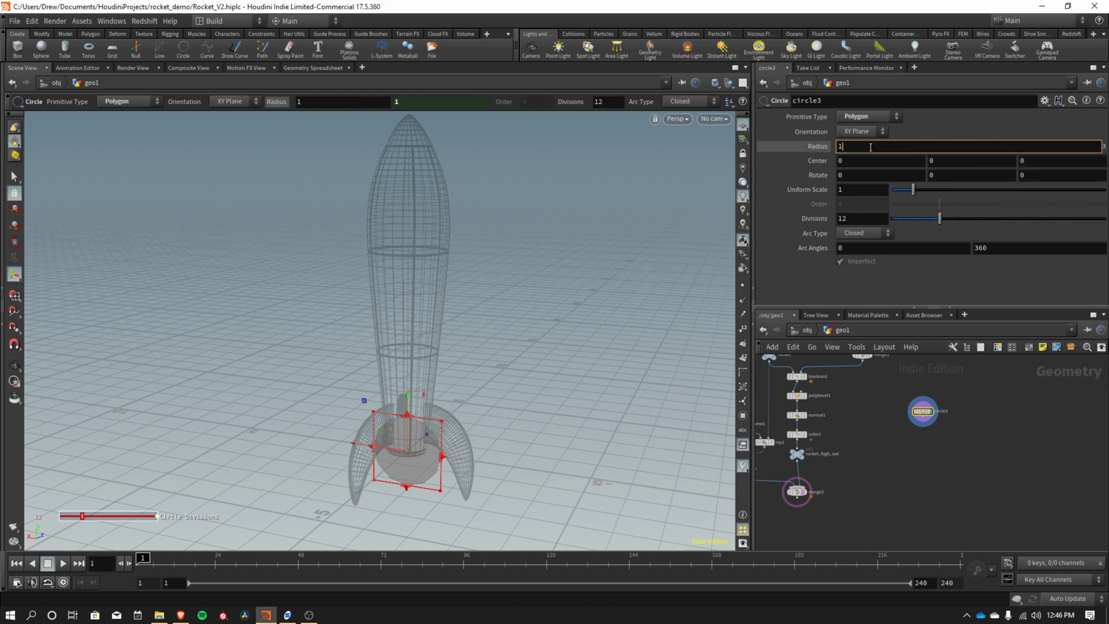
{"action": "key", "text": "BackSpace"}
{"action": "type", "text": "0.5"}
{"action": "key", "text": "Return"}
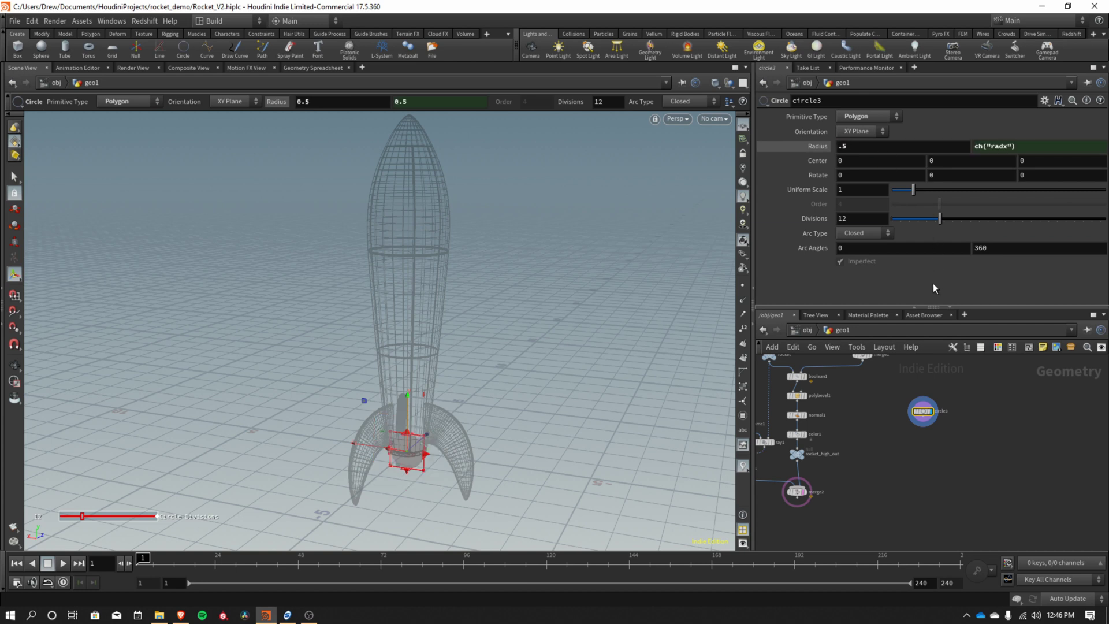
{"action": "key", "text": "Escape"}
{"action": "scroll", "coordinate": [498, 311], "scroll_direction": "up", "scroll_amount": 3}
{"action": "scroll", "coordinate": [498, 311], "scroll_direction": "up", "scroll_amount": 2}
{"action": "left_click_drag", "start_coordinate": [498, 311], "coordinate": [661, 329]}
{"action": "key", "text": "Return"}
Give the circle 24 divisions.
{"action": "left_click", "coordinate": [864, 222]}
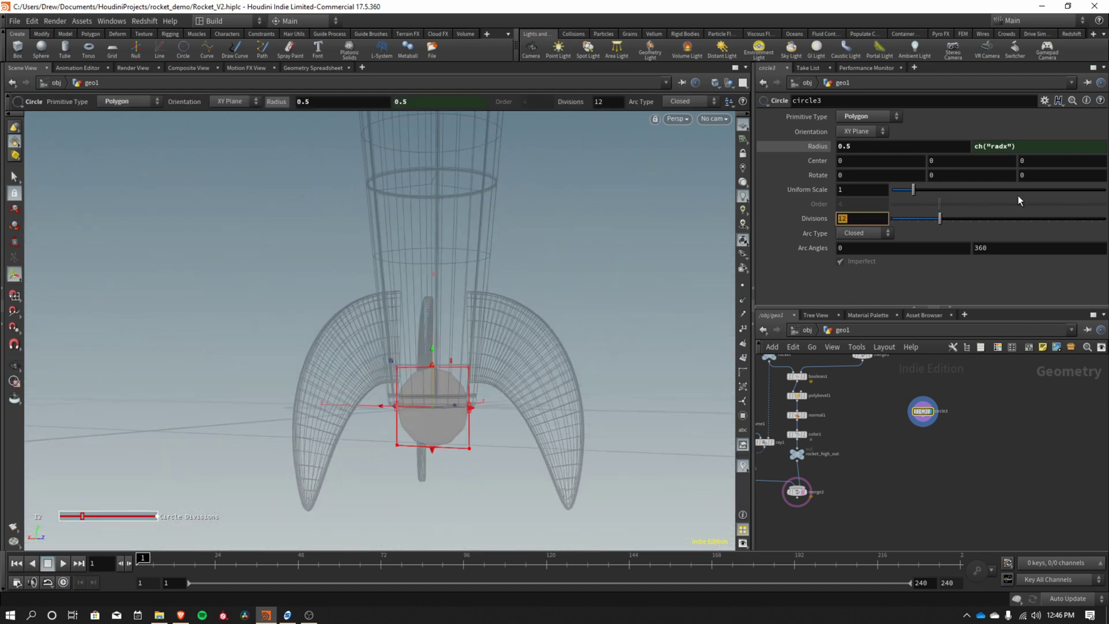
{"action": "type", "text": "24"}
{"action": "key", "text": "Return"}
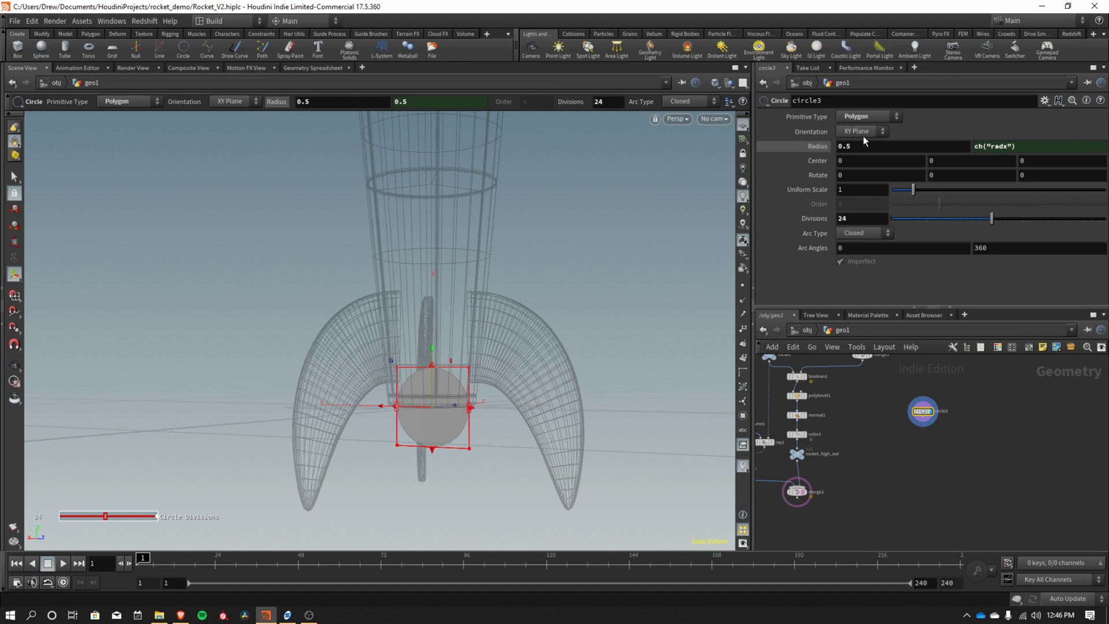
{"action": "key", "text": "Escape"}
{"action": "left_click_drag", "start_coordinate": [477, 287], "coordinate": [471, 321]}
{"action": "key", "text": "Return"}
{"action": "scroll", "coordinate": [896, 473], "scroll_direction": "up", "scroll_amount": 2}
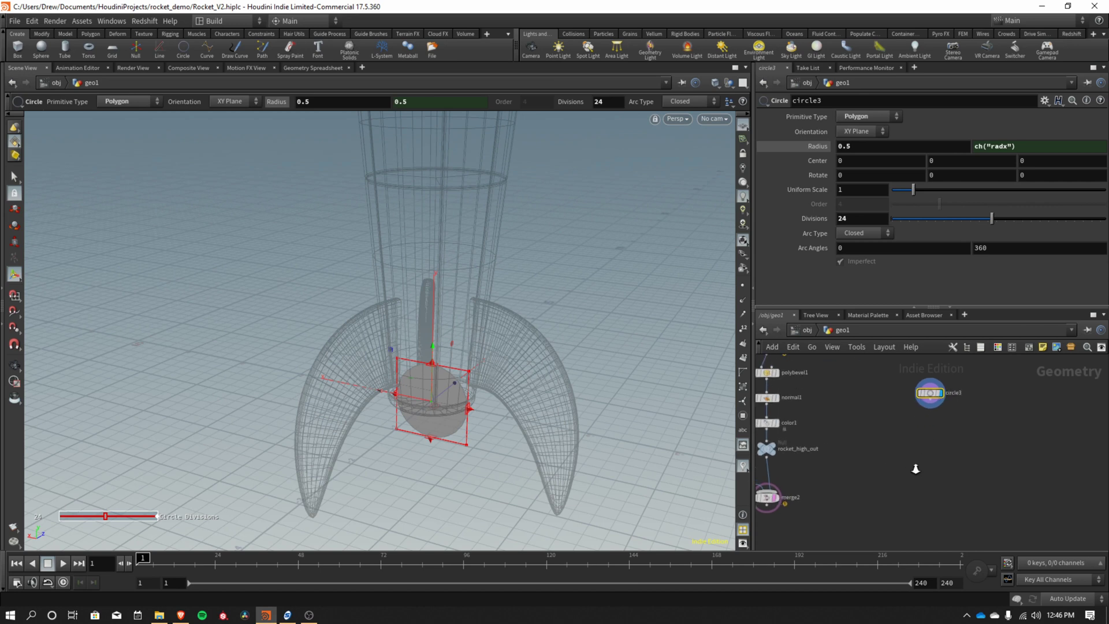
{"action": "left_click_drag", "start_coordinate": [932, 397], "coordinate": [943, 397]}
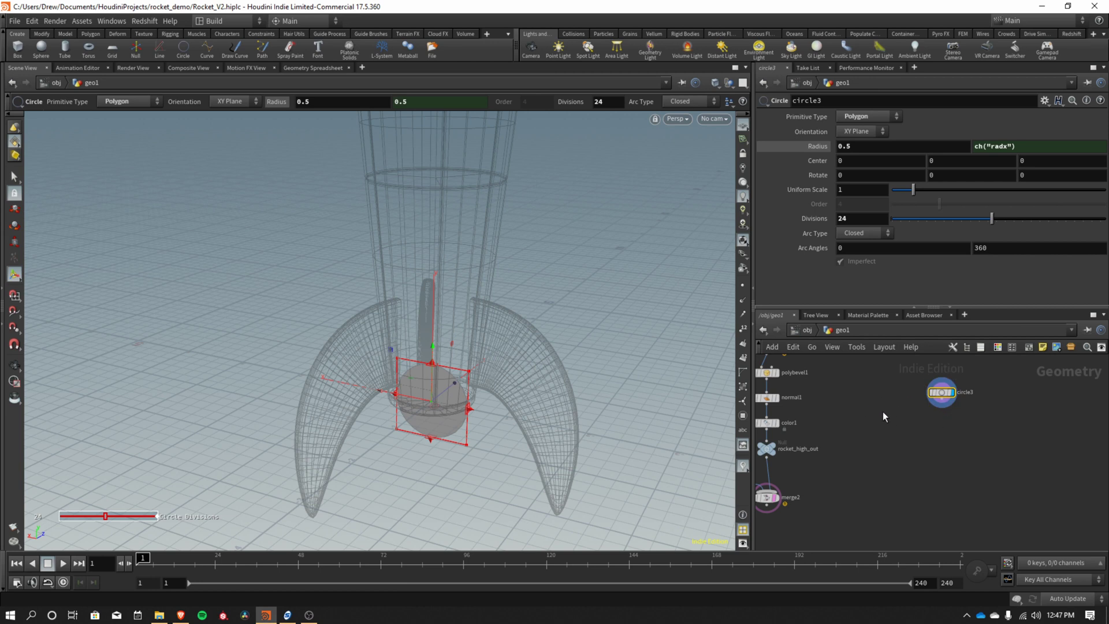
Add a Sweep node (sweep2) to the network.
{"action": "key", "text": "Tab"}
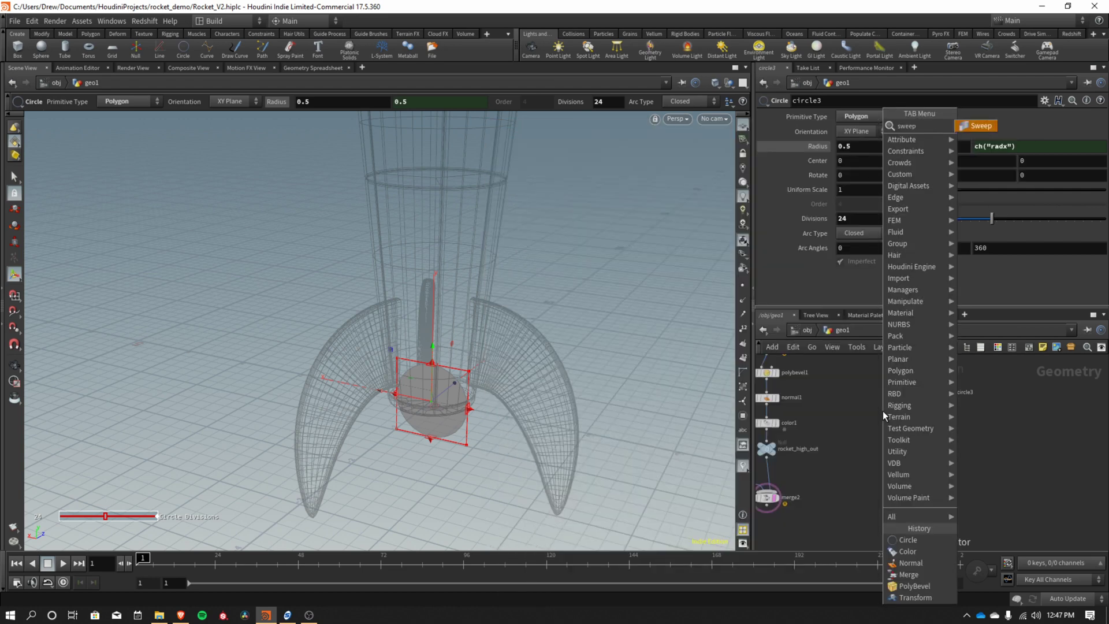
{"action": "left_click", "coordinate": [883, 411]}
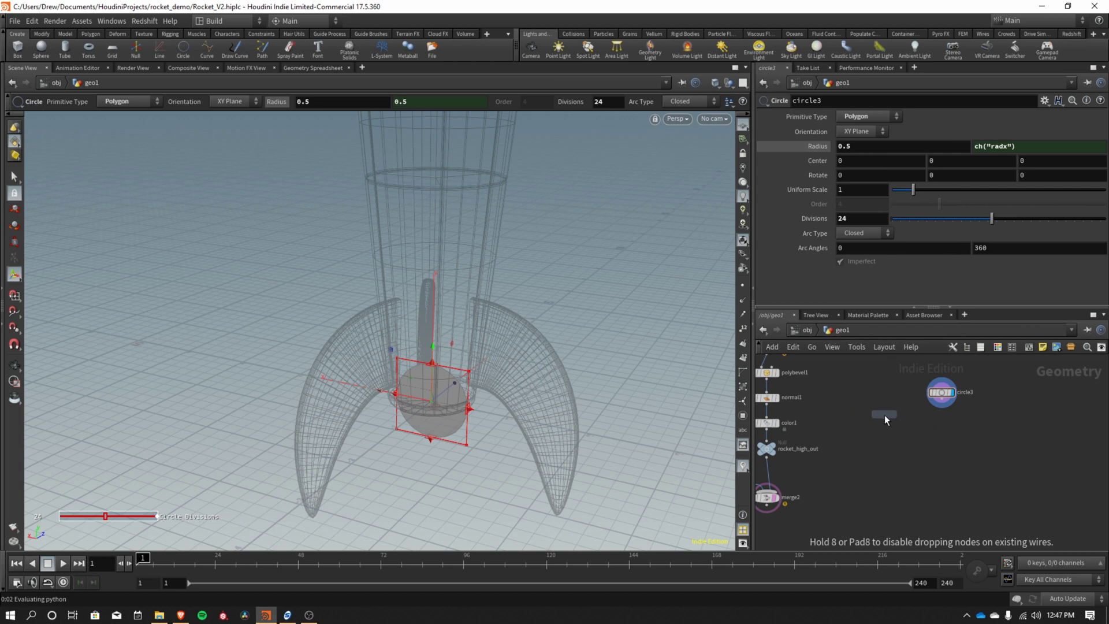
{"action": "left_click", "coordinate": [885, 417]}
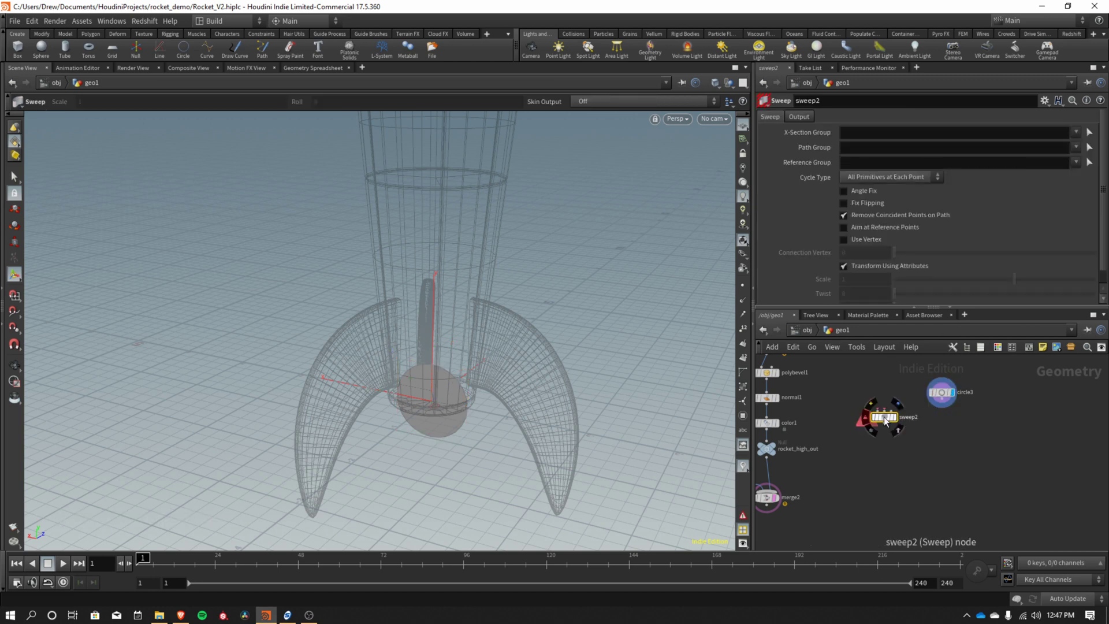
{"action": "left_click_drag", "start_coordinate": [885, 420], "coordinate": [899, 419]}
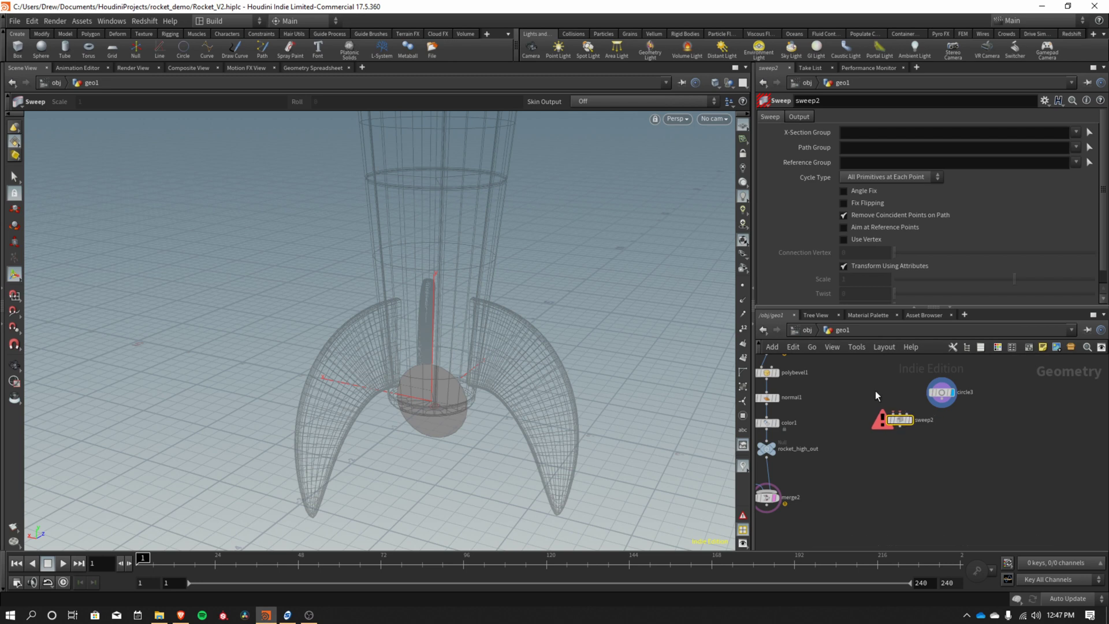
Add line1, wire it and circle3 into sweep2, and display sweep2.
{"action": "key", "text": "Tab"}
{"action": "type", "text": "resample"}
{"action": "key", "text": "Return"}
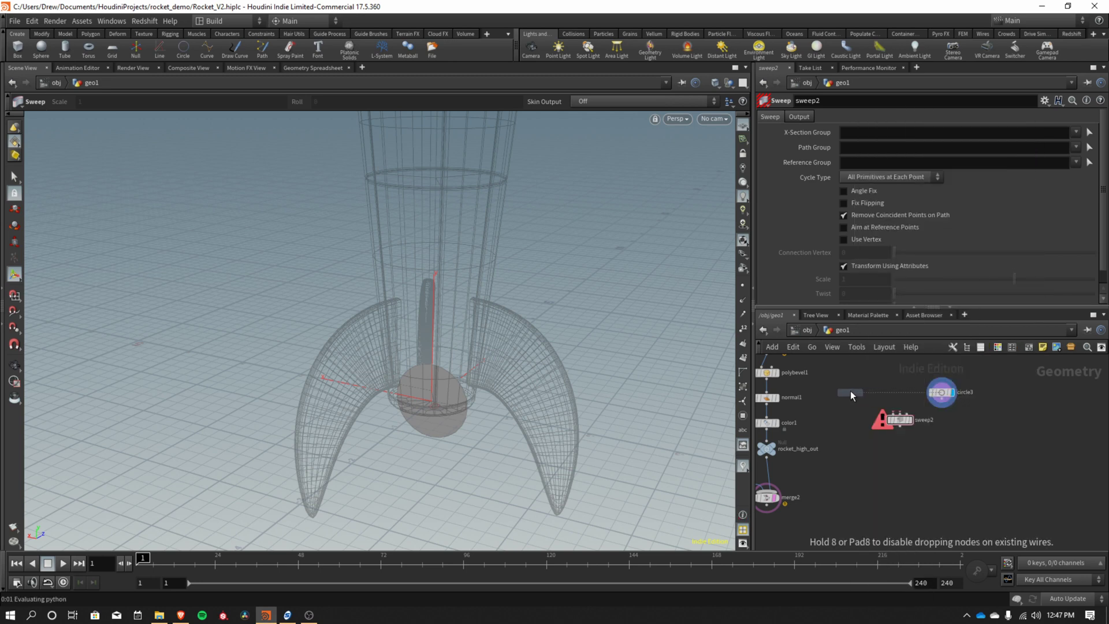
{"action": "left_click", "coordinate": [850, 393]}
{"action": "left_click", "coordinate": [850, 400]}
{"action": "left_click", "coordinate": [912, 420]}
{"action": "left_click", "coordinate": [942, 407]}
{"action": "left_click", "coordinate": [899, 417]}
{"action": "left_click", "coordinate": [911, 420]}
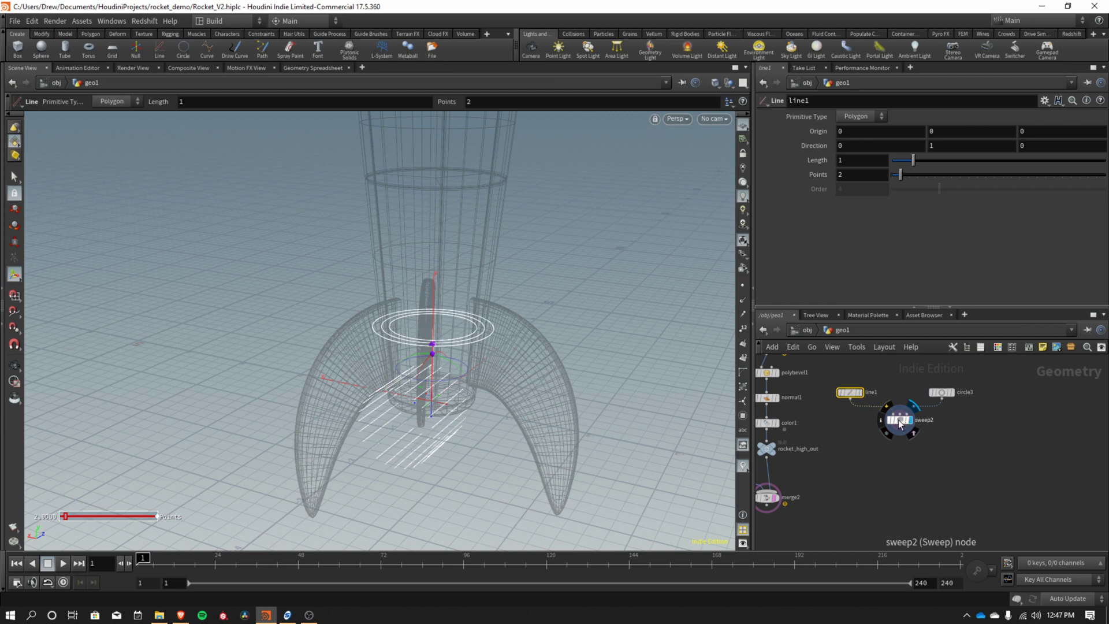
Display circle3 and orbit around the rocket base to inspect the circle ring.
{"action": "key", "text": "Escape"}
{"action": "right_click_drag", "start_coordinate": [478, 478], "coordinate": [610, 428]}
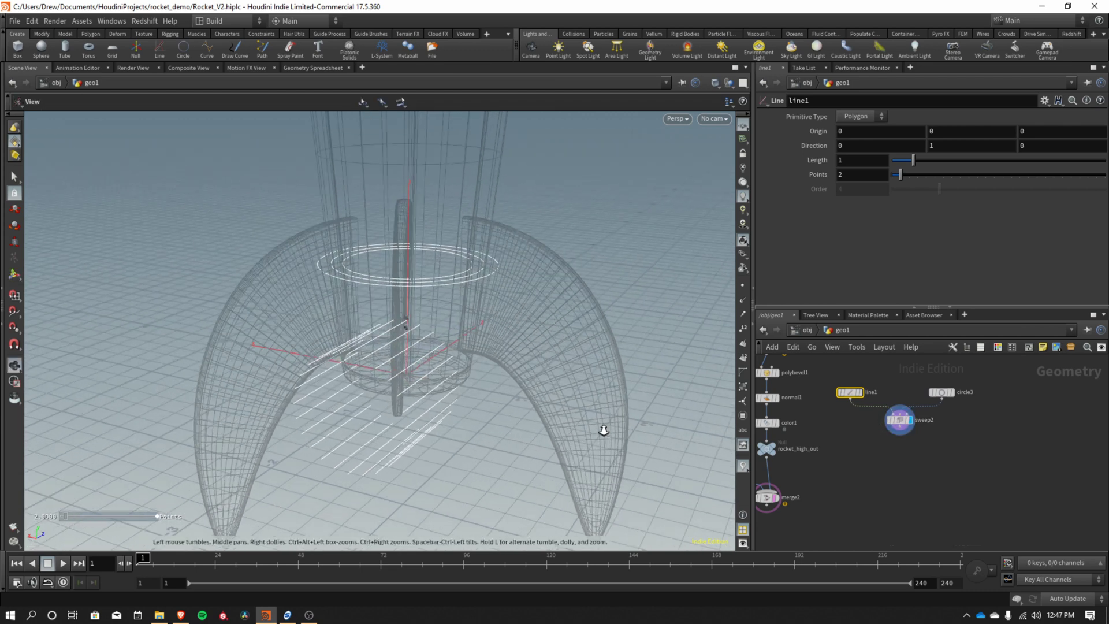
{"action": "left_click_drag", "start_coordinate": [611, 427], "coordinate": [597, 403]}
{"action": "key", "text": "Return"}
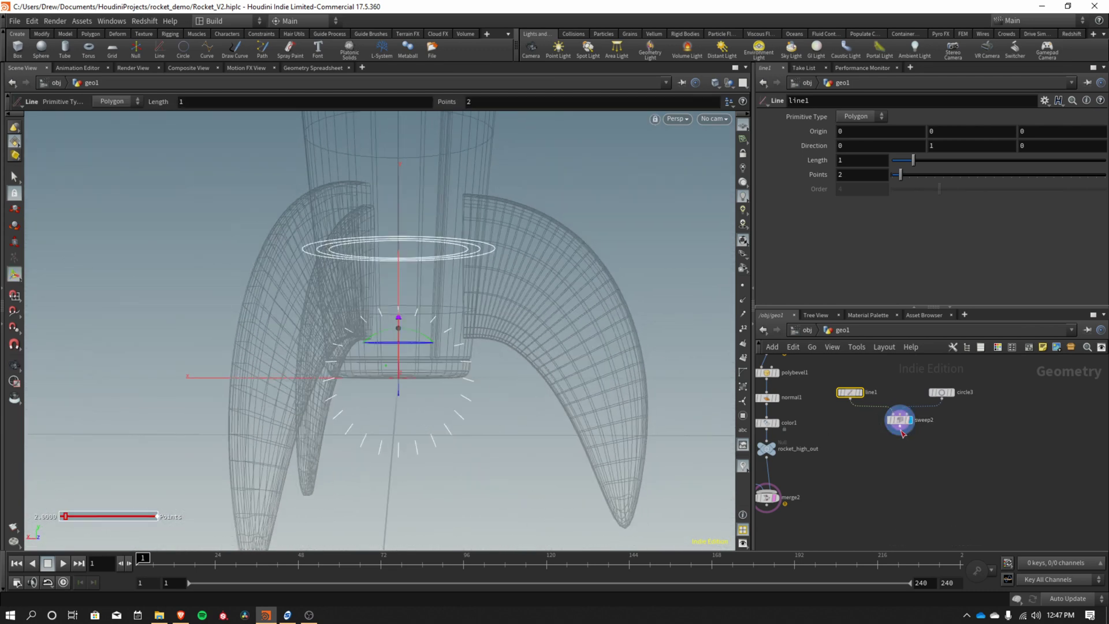
{"action": "left_click", "coordinate": [743, 301]}
{"action": "left_click_drag", "start_coordinate": [457, 394], "coordinate": [639, 399]}
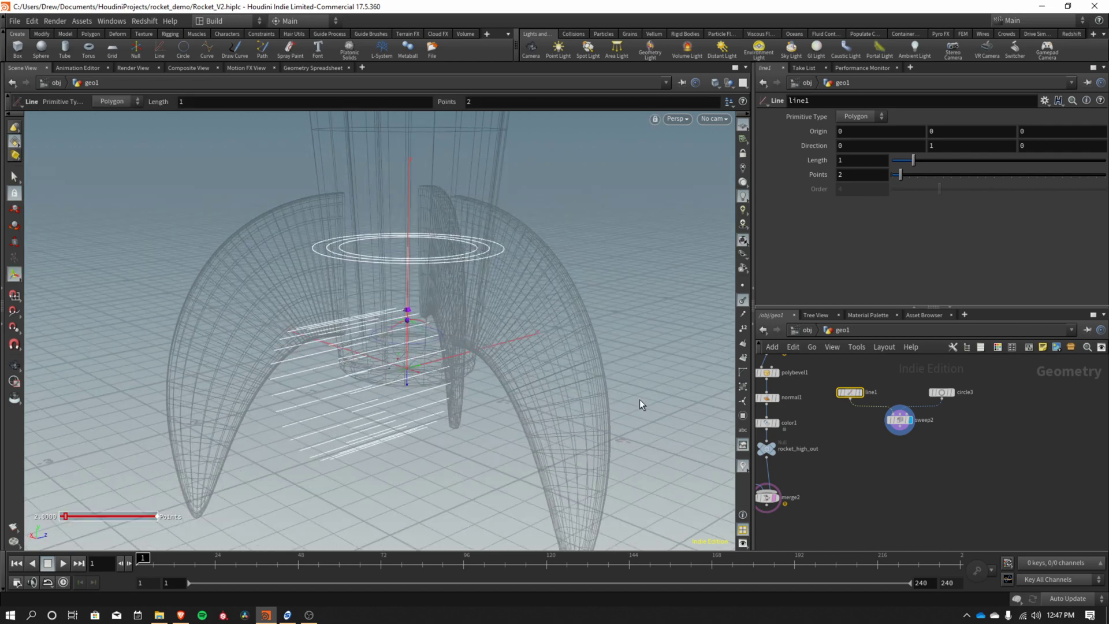
{"action": "left_click", "coordinate": [953, 395]}
{"action": "key", "text": "Escape"}
{"action": "scroll", "coordinate": [554, 355], "scroll_direction": "up", "scroll_amount": 5}
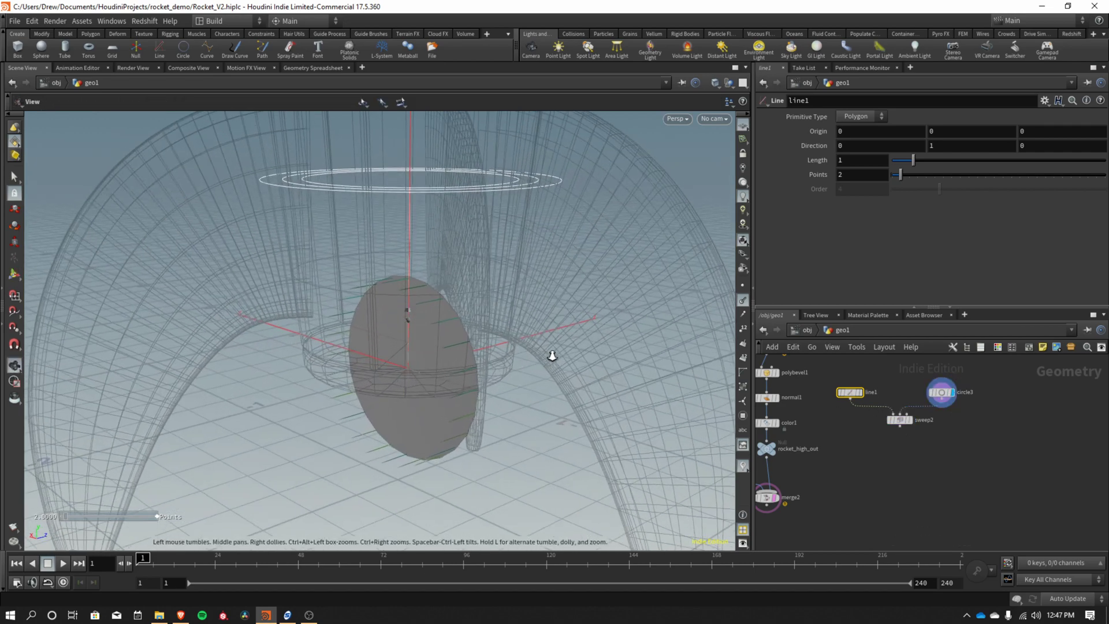
{"action": "left_click_drag", "start_coordinate": [554, 354], "coordinate": [466, 359]}
{"action": "key", "text": "Return"}
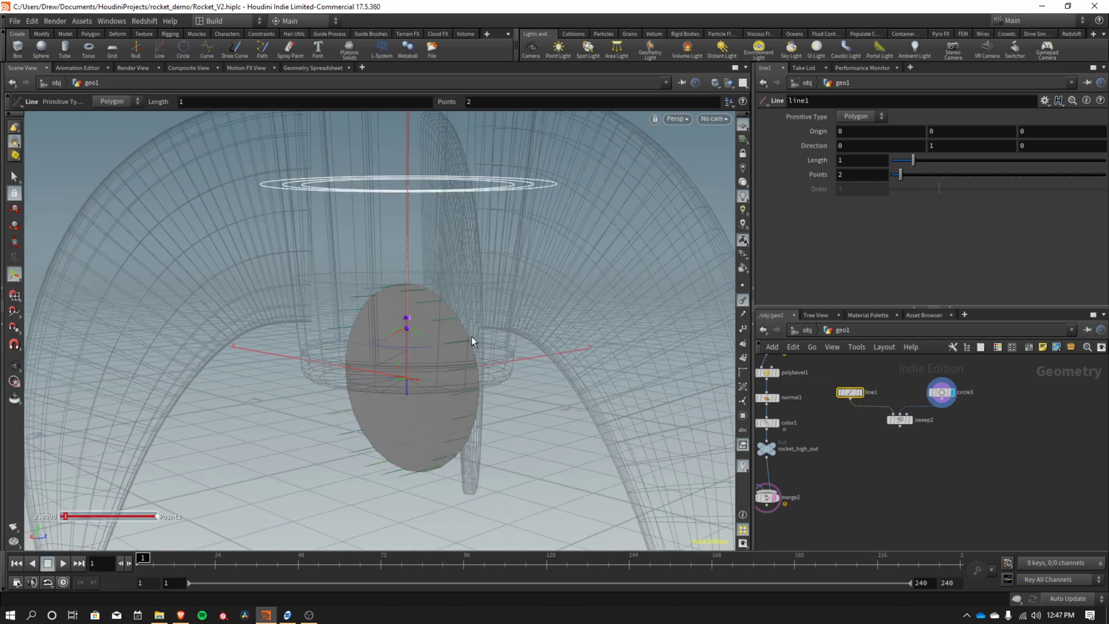
Check line1's output, then redisplay sweep2 and move it below line1 and circle3.
{"action": "key", "text": "Escape"}
{"action": "left_click_drag", "start_coordinate": [328, 374], "coordinate": [663, 393]}
{"action": "key", "text": "Return"}
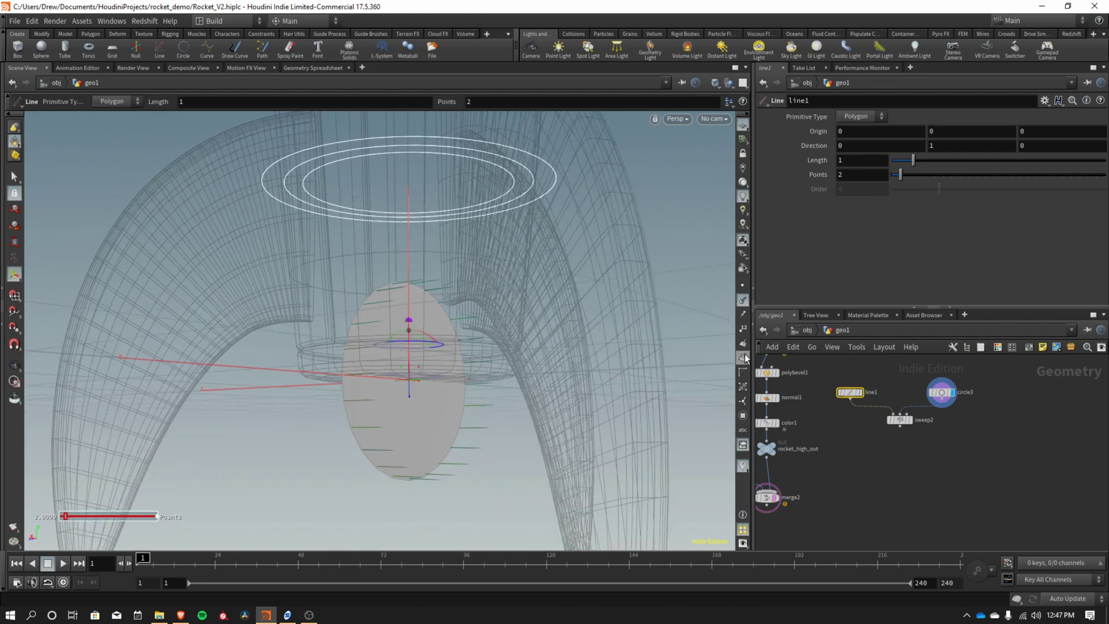
{"action": "left_click_drag", "start_coordinate": [607, 367], "coordinate": [478, 386]}
{"action": "left_click_drag", "start_coordinate": [635, 365], "coordinate": [434, 405]}
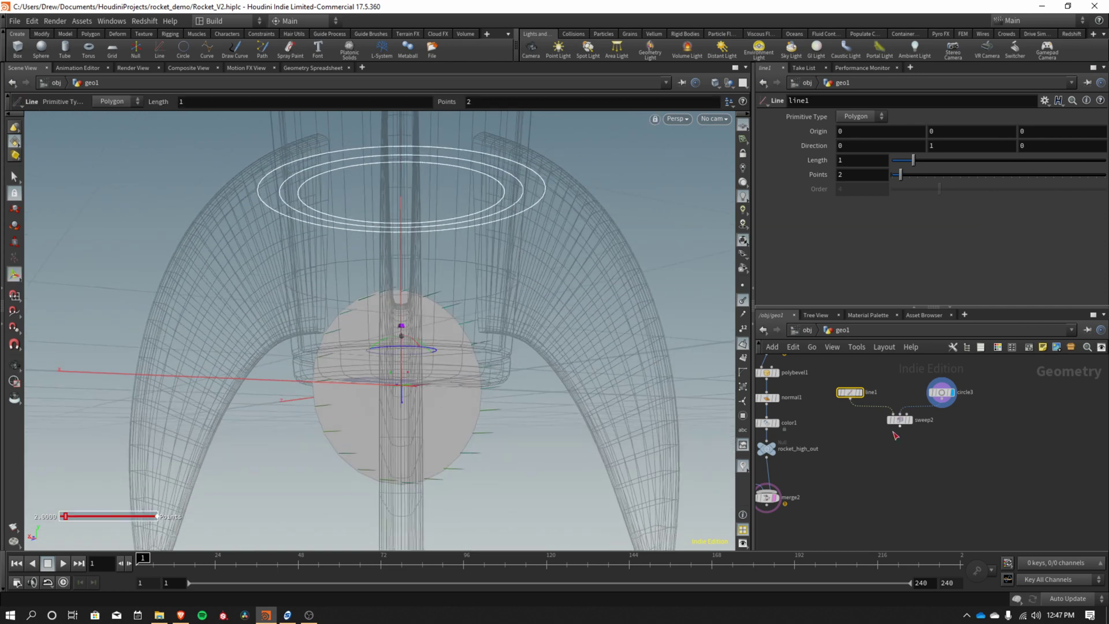
{"action": "mouse_move", "coordinate": [853, 395]}
{"action": "left_click_drag", "start_coordinate": [469, 366], "coordinate": [456, 370], "text": "alt"}
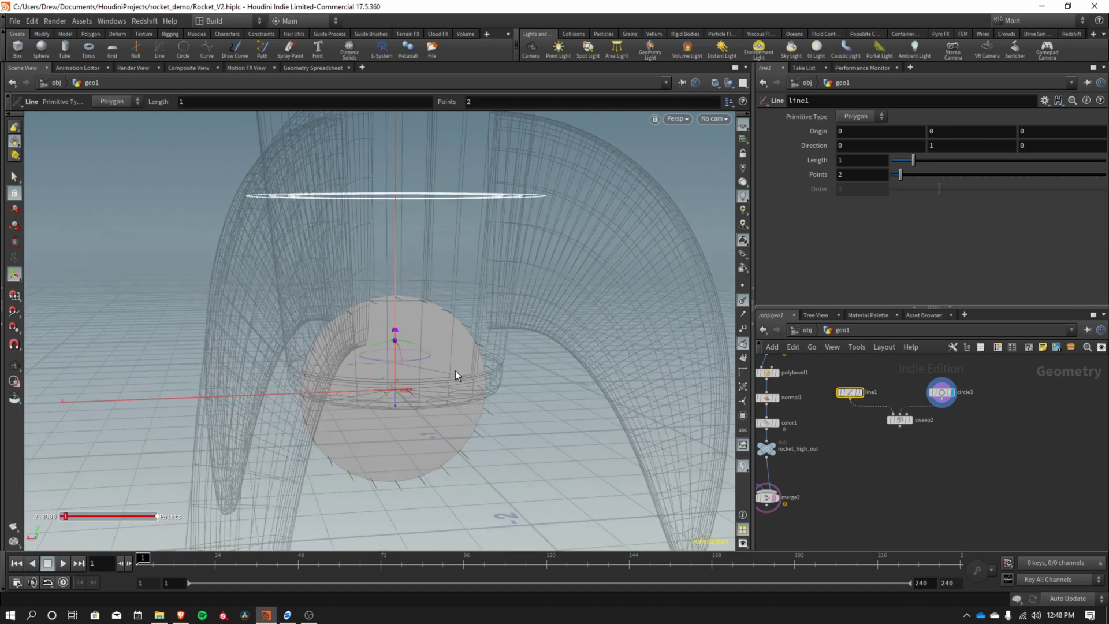
{"action": "left_click", "coordinate": [860, 392]}
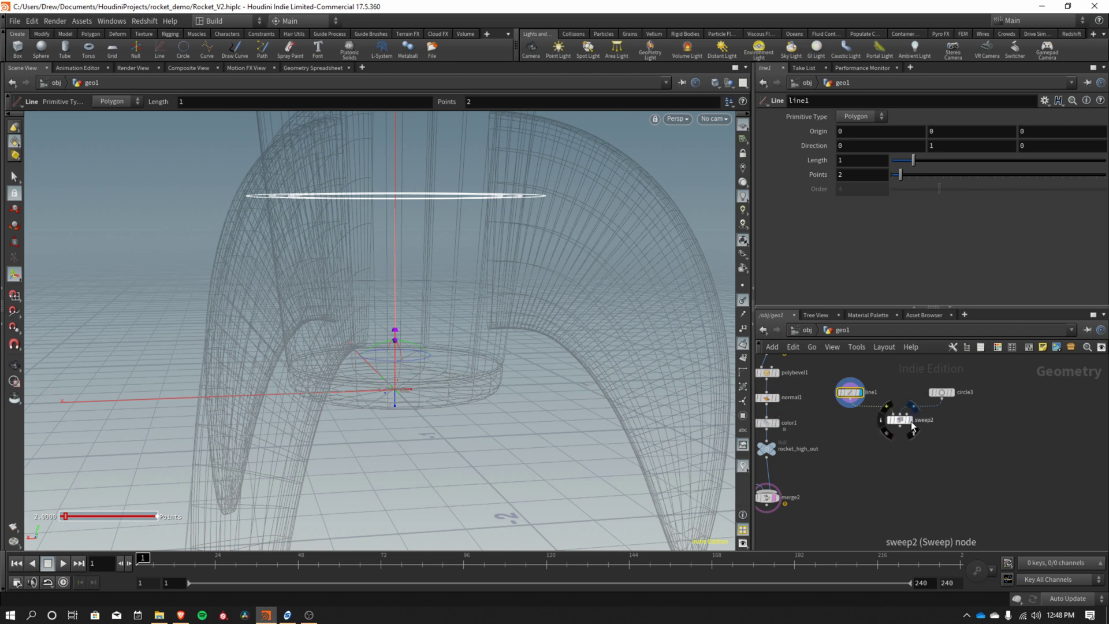
{"action": "left_click", "coordinate": [911, 420]}
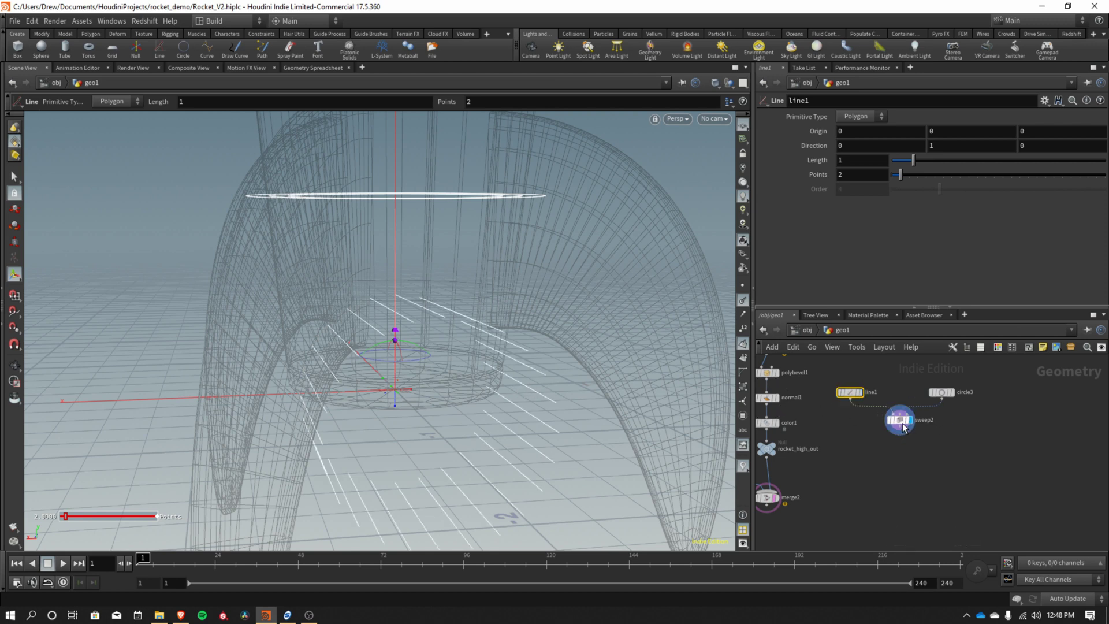
{"action": "left_click_drag", "start_coordinate": [905, 426], "coordinate": [906, 456]}
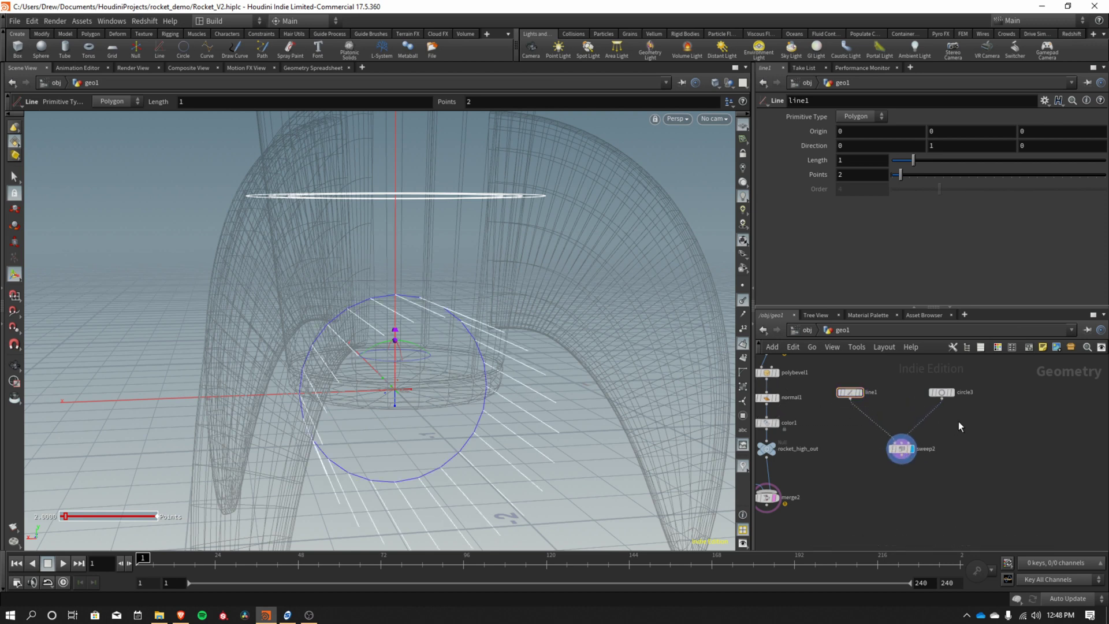
Insert a PolyFrame node (polyframe2) on the wire between circle3 and sweep2.
{"action": "key", "text": "Tab"}
{"action": "type", "text": "polyfr"}
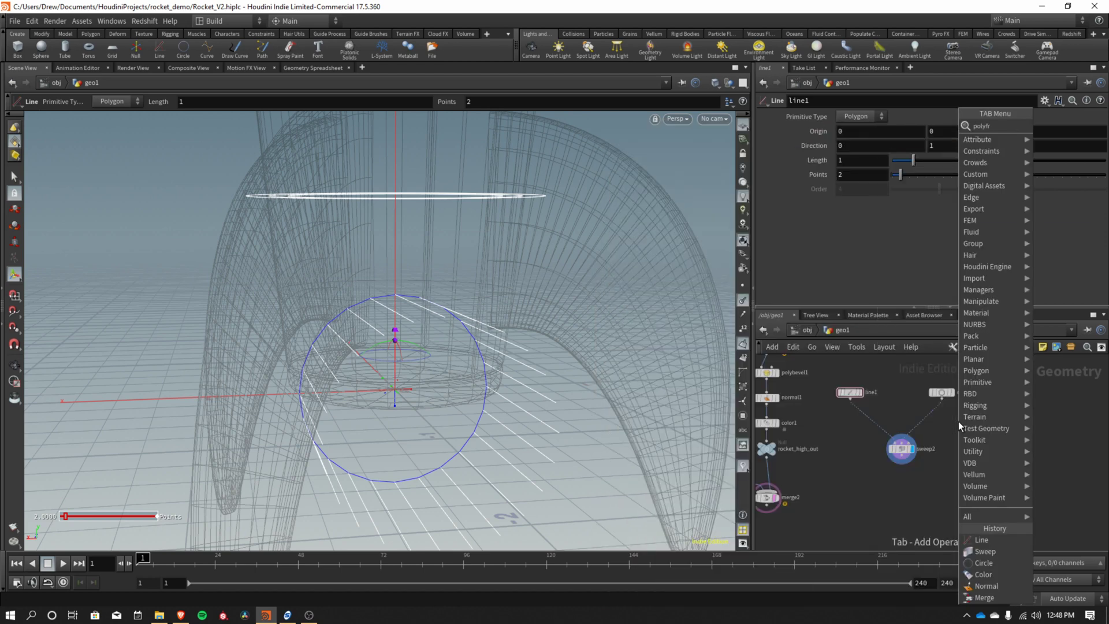
{"action": "key", "text": "Return"}
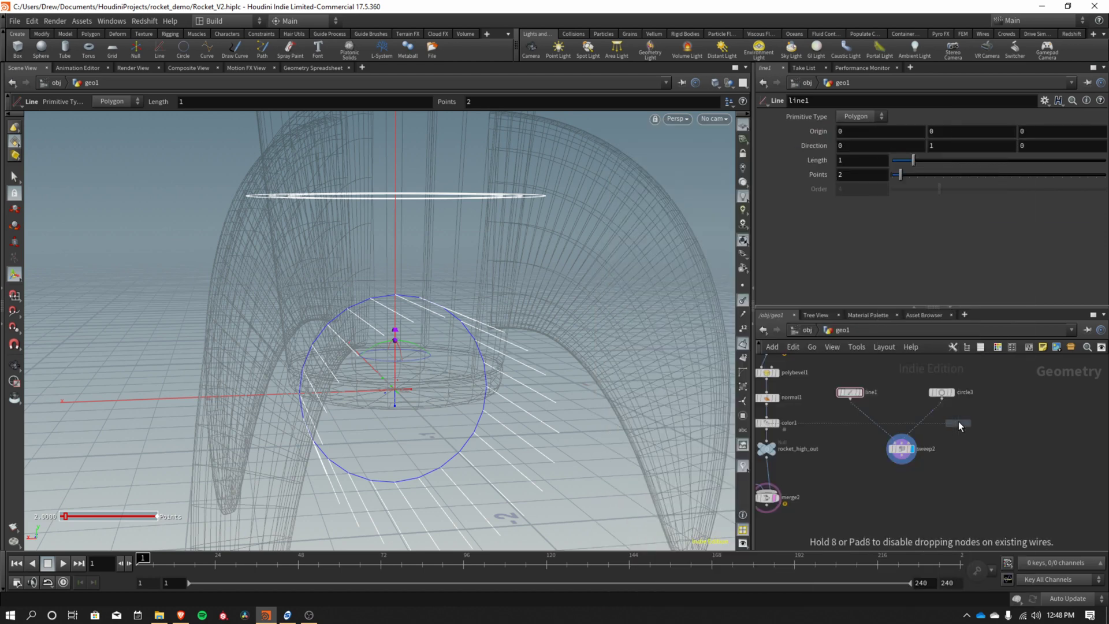
{"action": "left_click", "coordinate": [931, 418]}
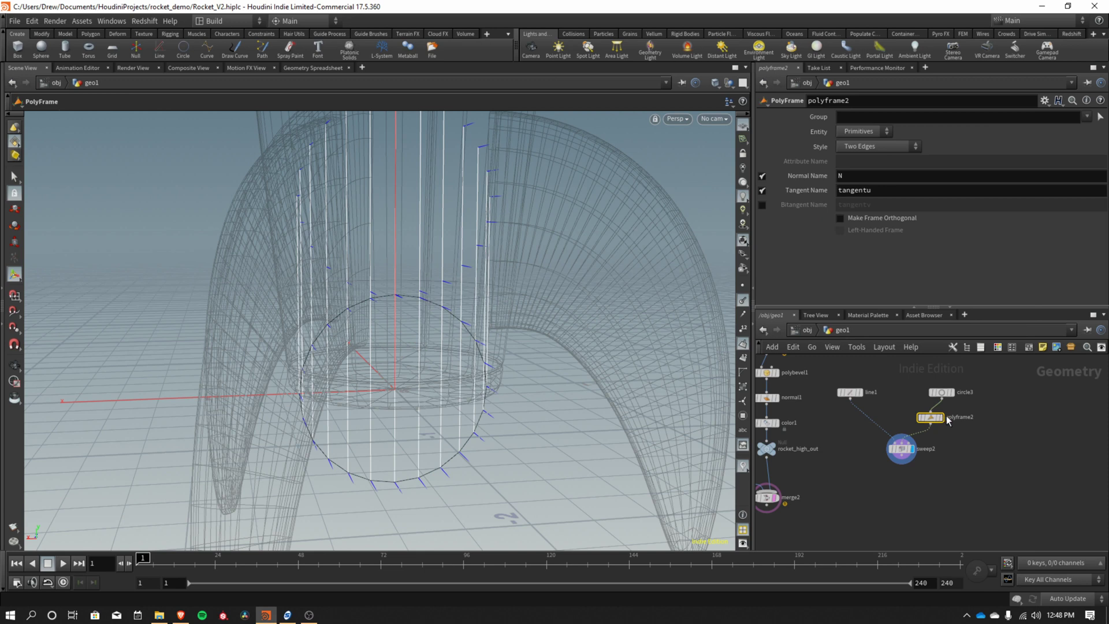
{"action": "left_click_drag", "start_coordinate": [932, 420], "coordinate": [945, 422]}
Turn off PolyFrame's Normal Name and set its Tangent Name to N.
{"action": "left_click", "coordinate": [762, 176]}
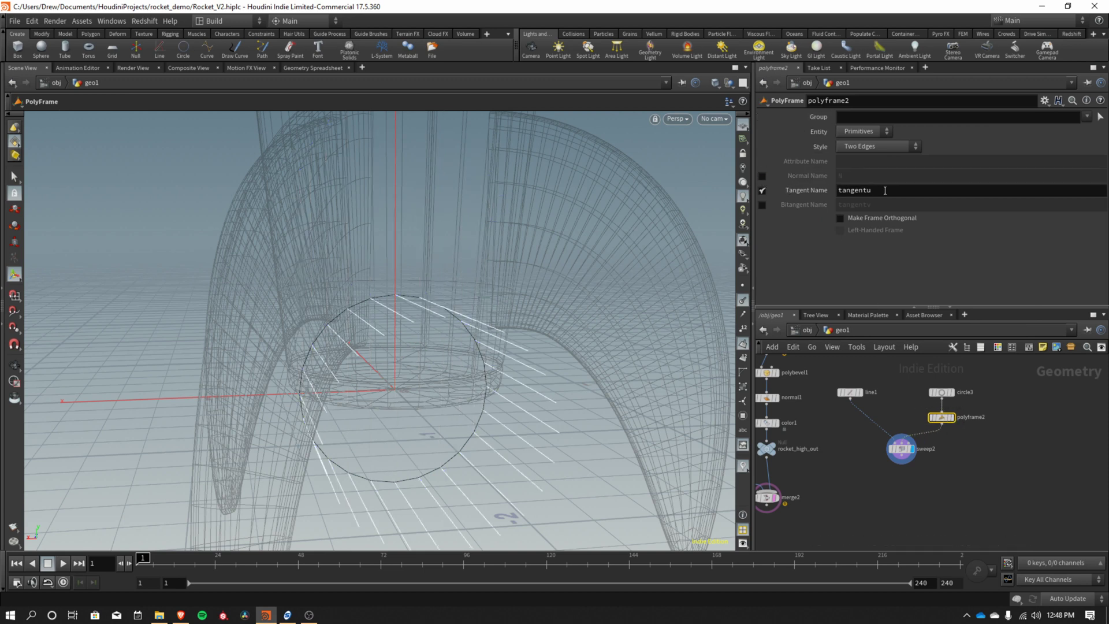
{"action": "left_click", "coordinate": [888, 190]}
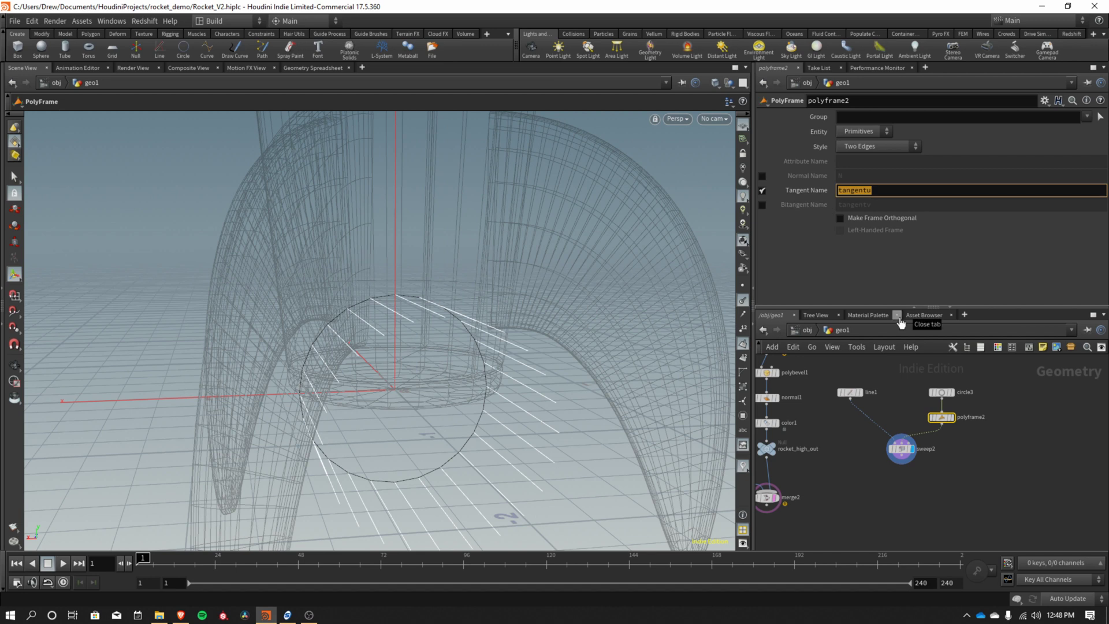
{"action": "type", "text": "N"}
{"action": "left_click", "coordinate": [997, 442]}
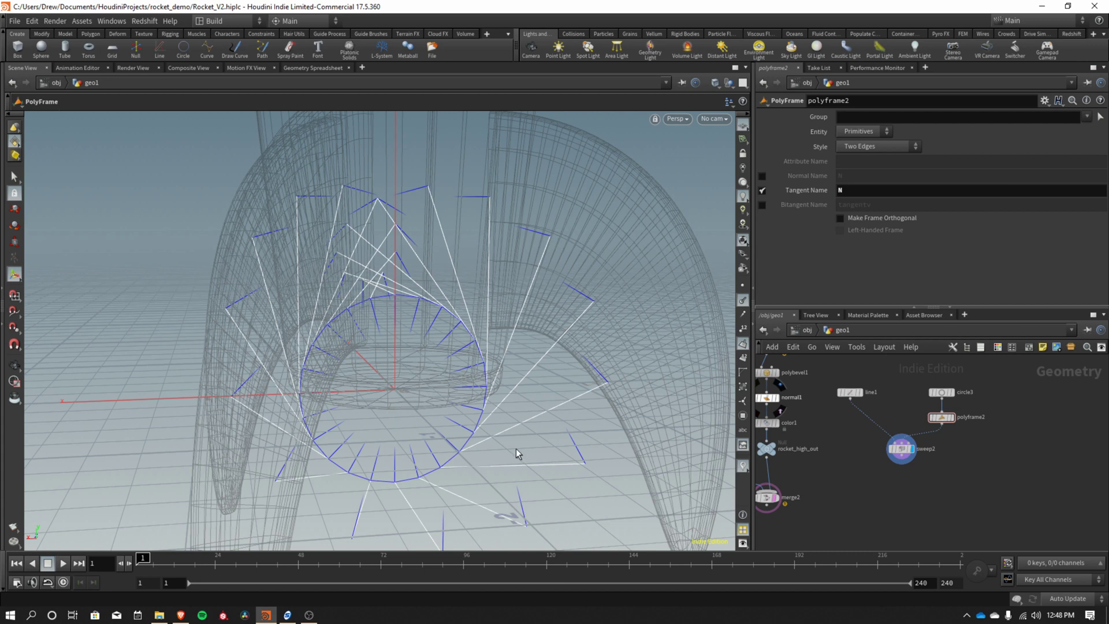
Set line1's Direction to 0, 0, 1 so it points along Z.
{"action": "left_click", "coordinate": [851, 396]}
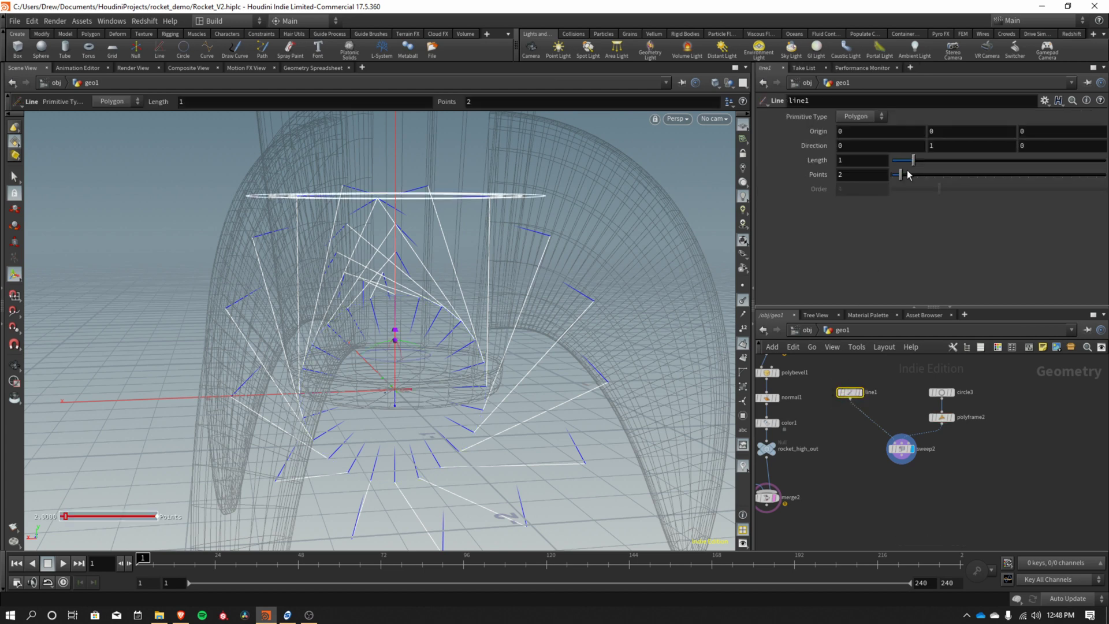
{"action": "left_click", "coordinate": [947, 146]}
{"action": "key", "text": "BackSpace"}
{"action": "type", "text": "0"}
{"action": "key", "text": "Tab"}
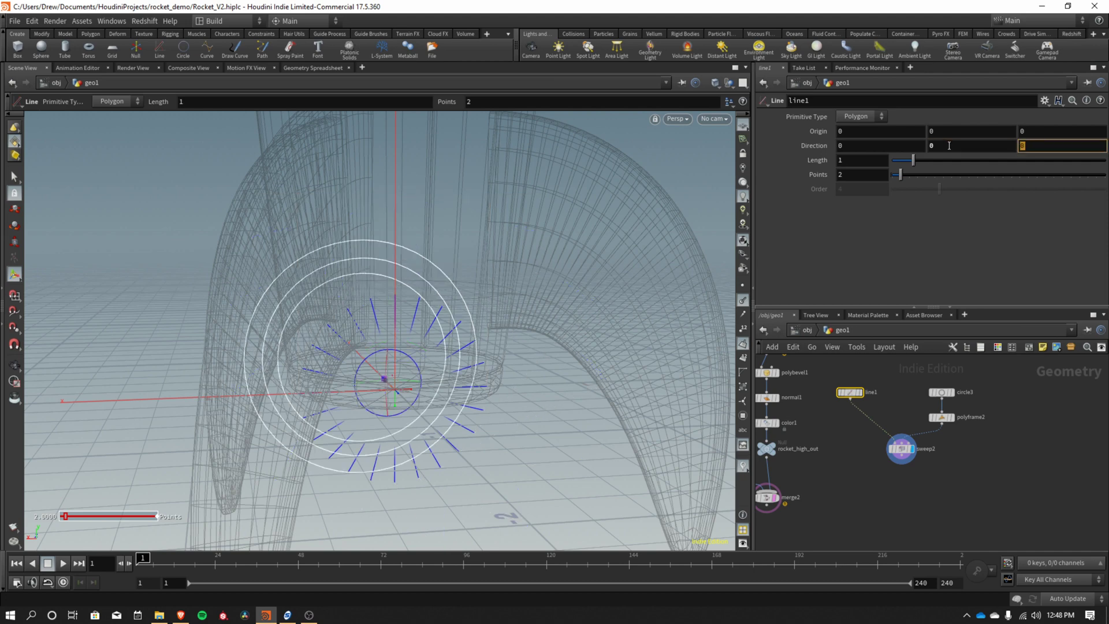
{"action": "type", "text": "1"}
{"action": "key", "text": "Tab"}
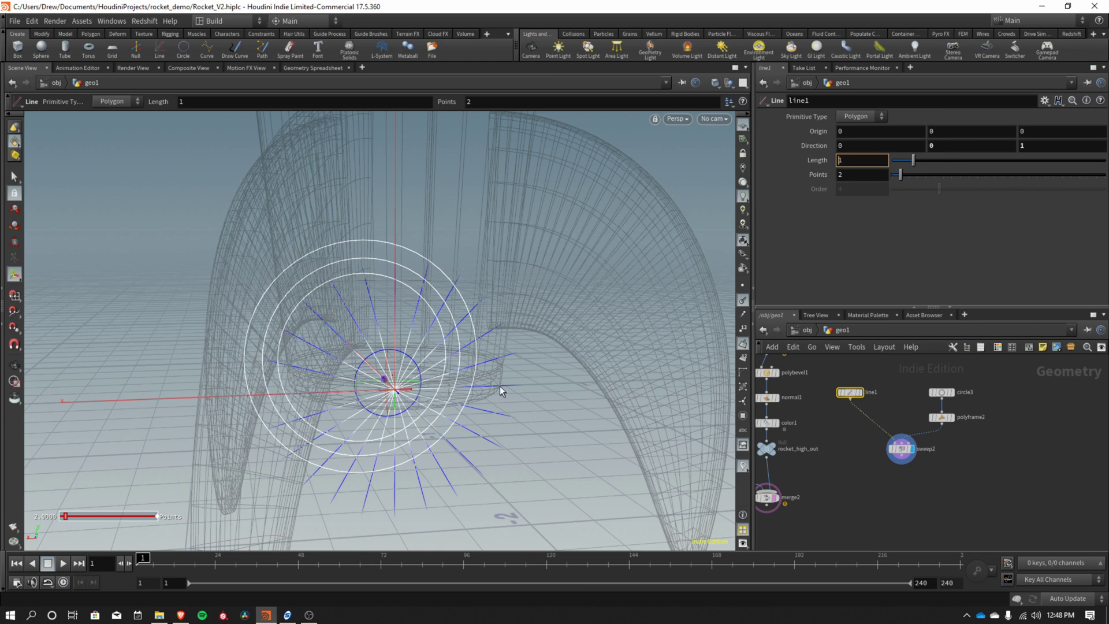
Wire polyframe2 into sweep2 and add an Attribute Expression node after polyframe2.
{"action": "left_click_drag", "start_coordinate": [941, 425], "coordinate": [910, 443]}
{"action": "left_click", "coordinate": [942, 417]}
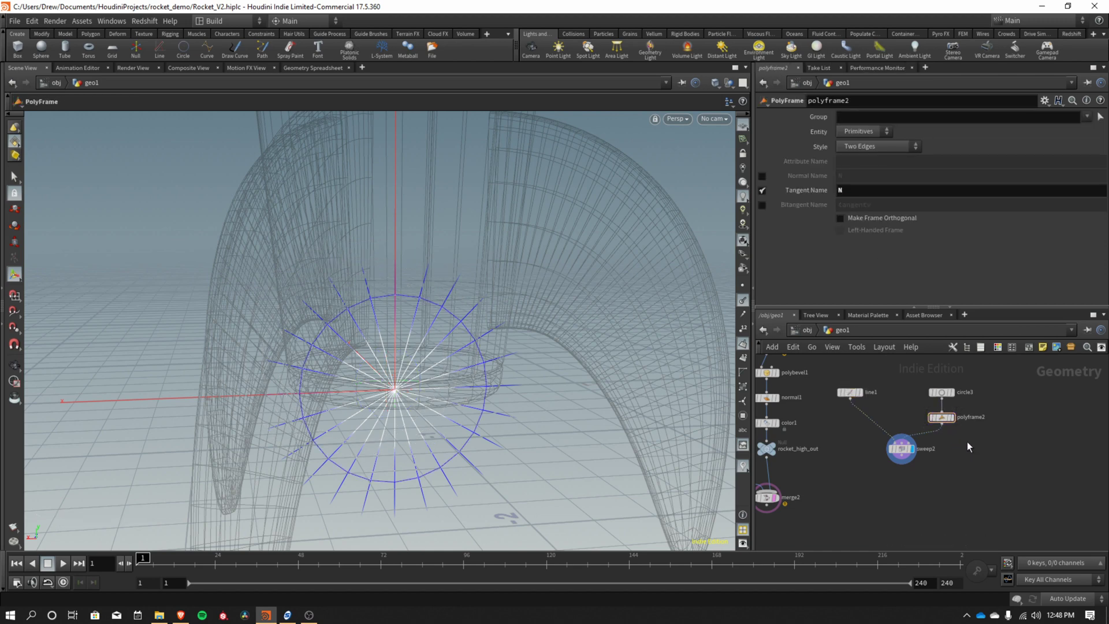
{"action": "key", "text": "Tab"}
{"action": "type", "text": "express"}
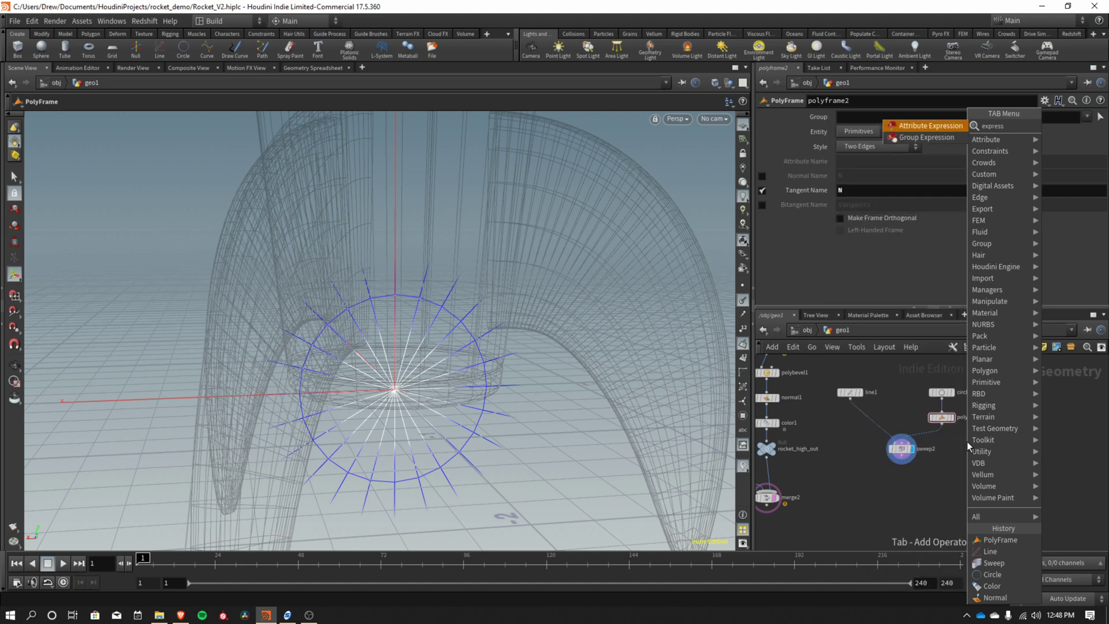
{"action": "key", "text": "Return"}
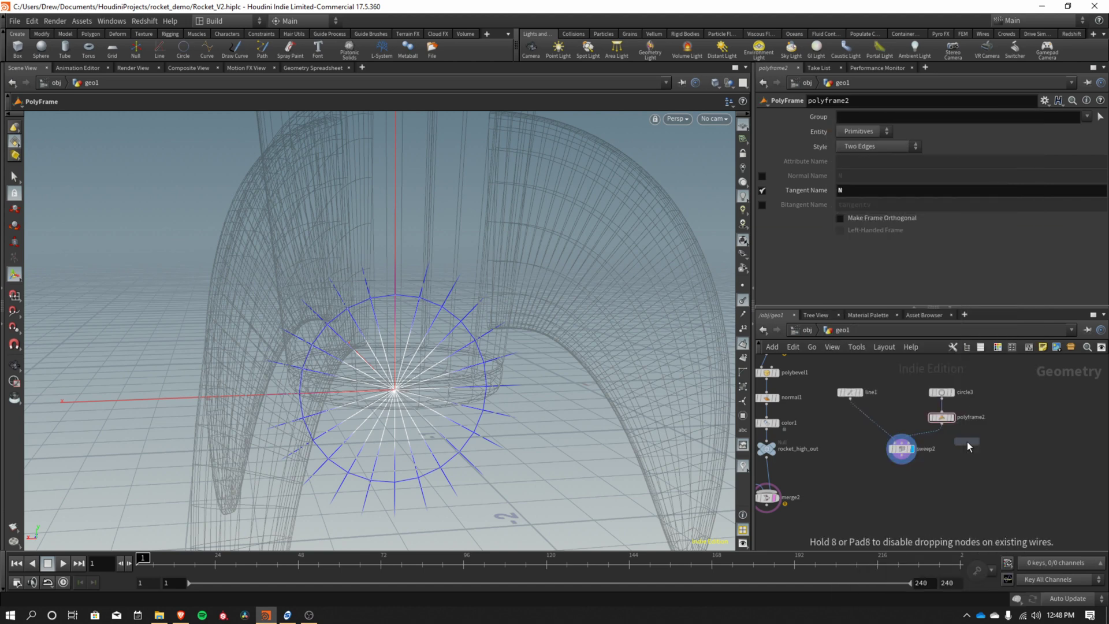
{"action": "left_click", "coordinate": [945, 439]}
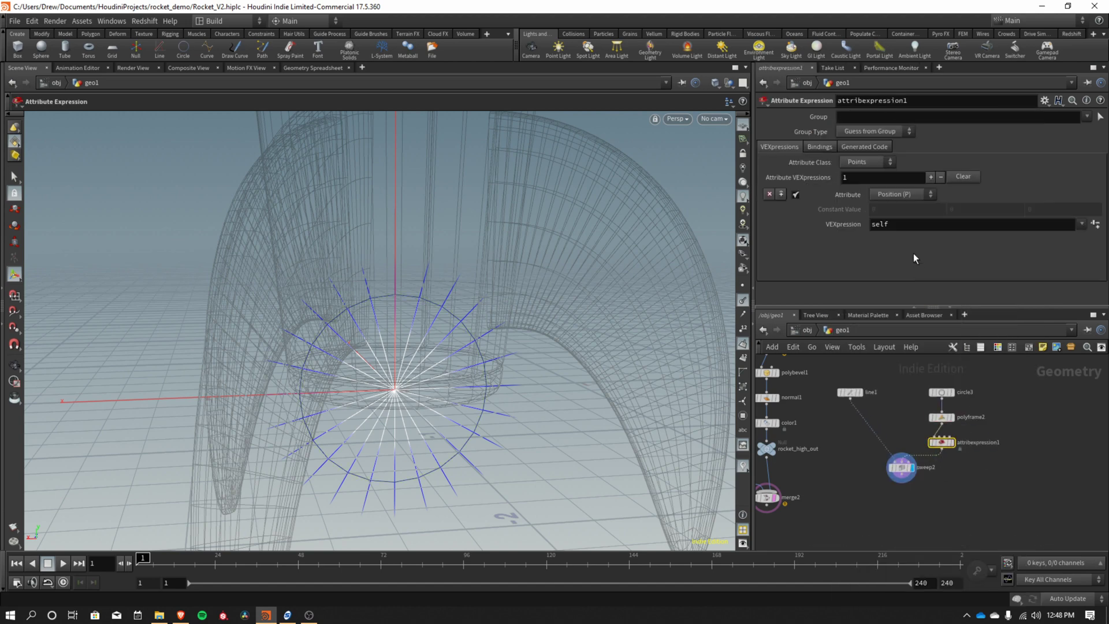
Make the Attribute Expression modify Normal (N) with @N*-1 to flip normals outward.
{"action": "left_click", "coordinate": [901, 194]}
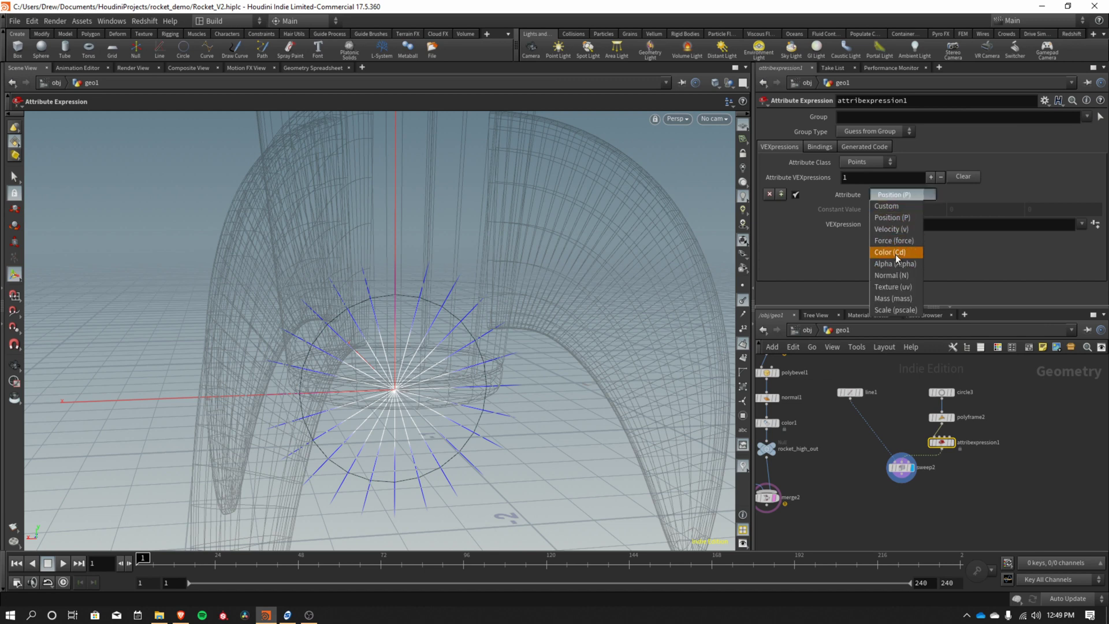
{"action": "left_click", "coordinate": [900, 276]}
{"action": "double_click", "coordinate": [895, 222]}
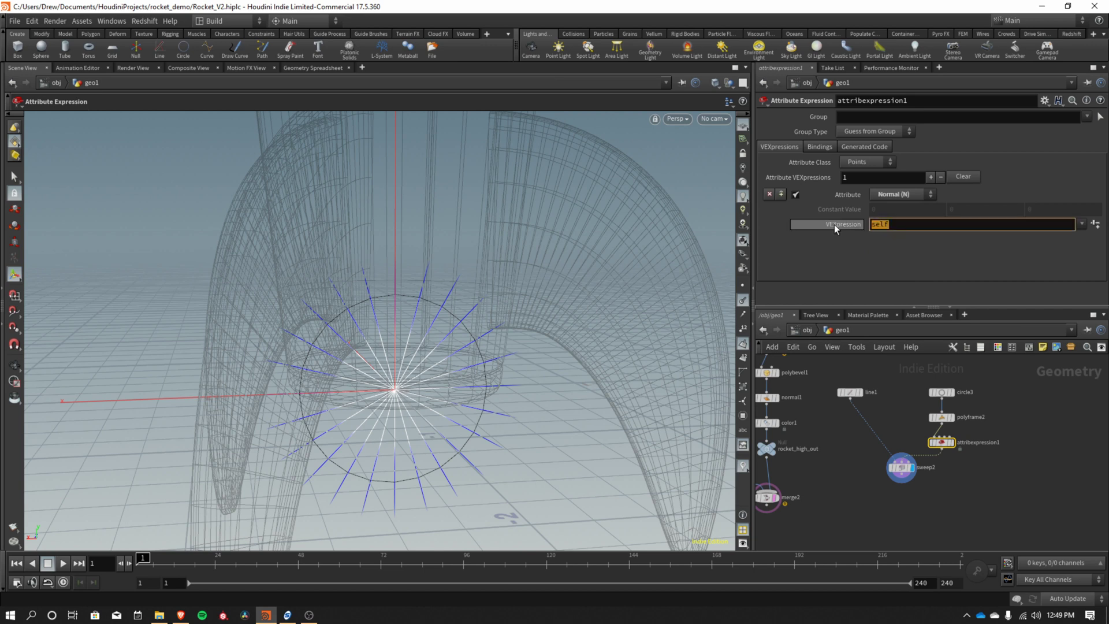
{"action": "type", "text": "@N*-1"}
{"action": "key", "text": "Return"}
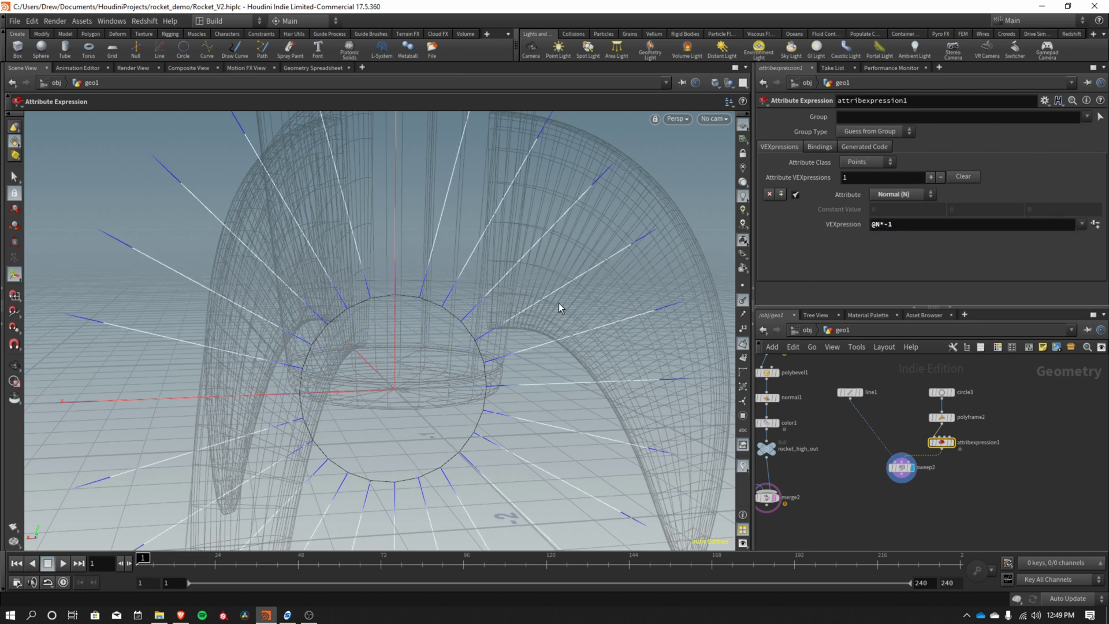
{"action": "key", "text": "Escape"}
{"action": "left_click_drag", "start_coordinate": [550, 283], "coordinate": [595, 325]}
{"action": "key", "text": "Return"}
Shorten line1's length to 0.16.
{"action": "left_click", "coordinate": [850, 393]}
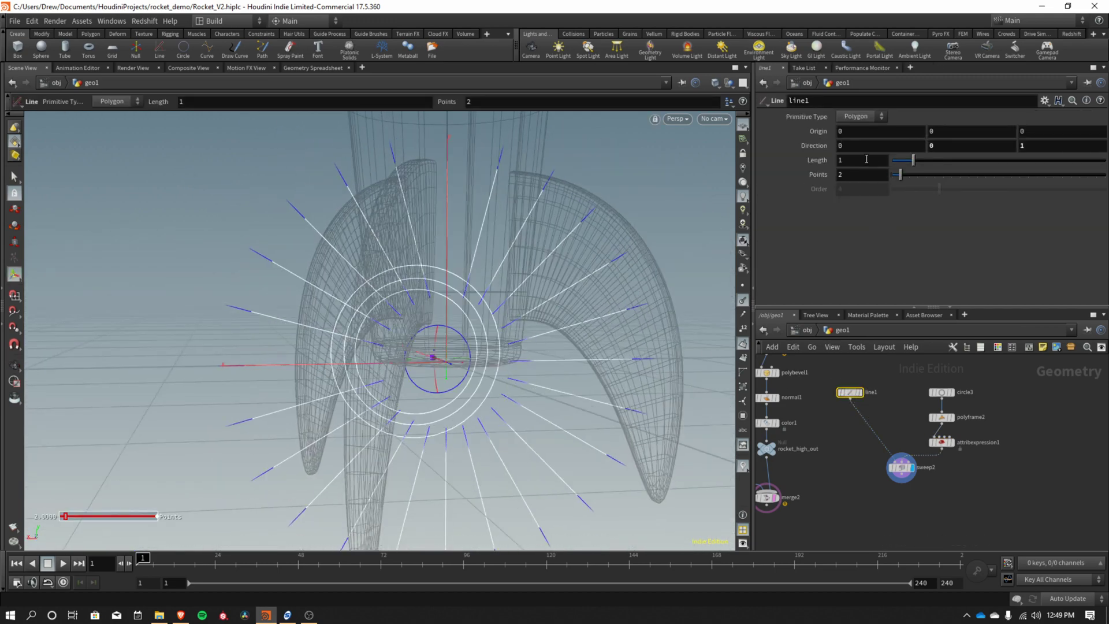
{"action": "left_click_drag", "start_coordinate": [907, 161], "coordinate": [897, 162]}
{"action": "left_click_drag", "start_coordinate": [635, 346], "coordinate": [635, 323]}
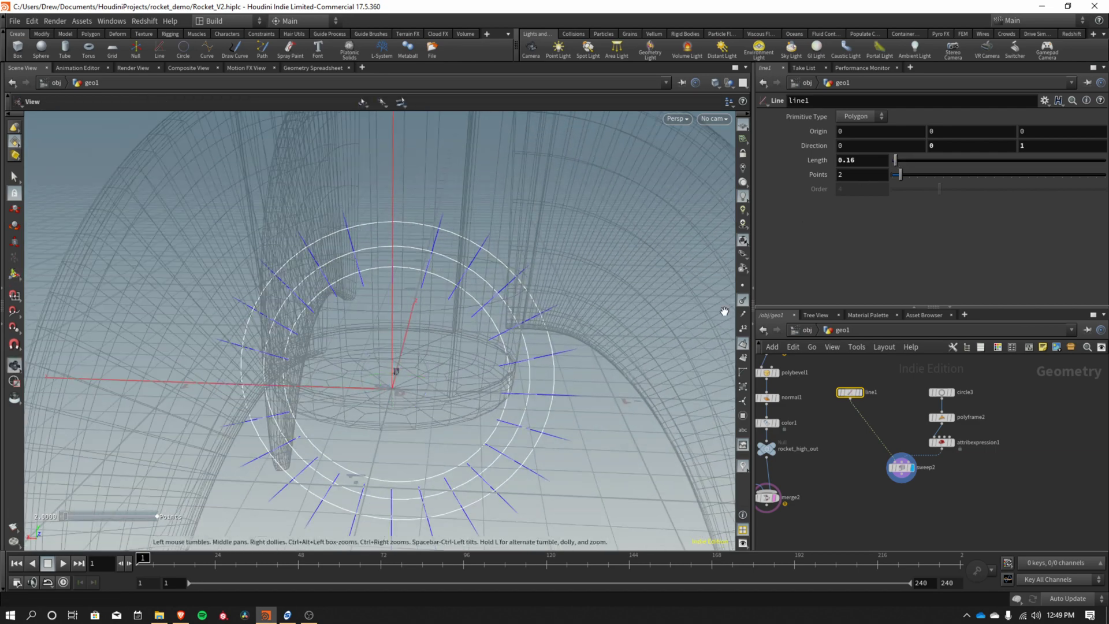
Set sweep2's Skin Output to Skin with Auto Closure for a closed ring.
{"action": "left_click", "coordinate": [900, 467]}
{"action": "left_click_drag", "start_coordinate": [670, 414], "coordinate": [520, 306]}
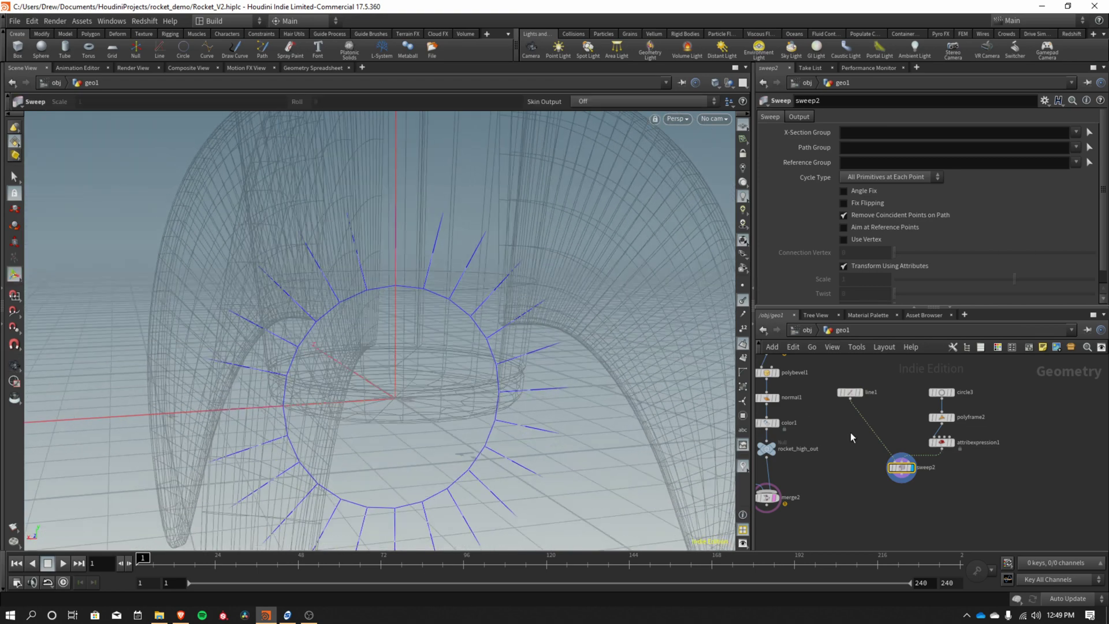
{"action": "left_click", "coordinate": [799, 117]}
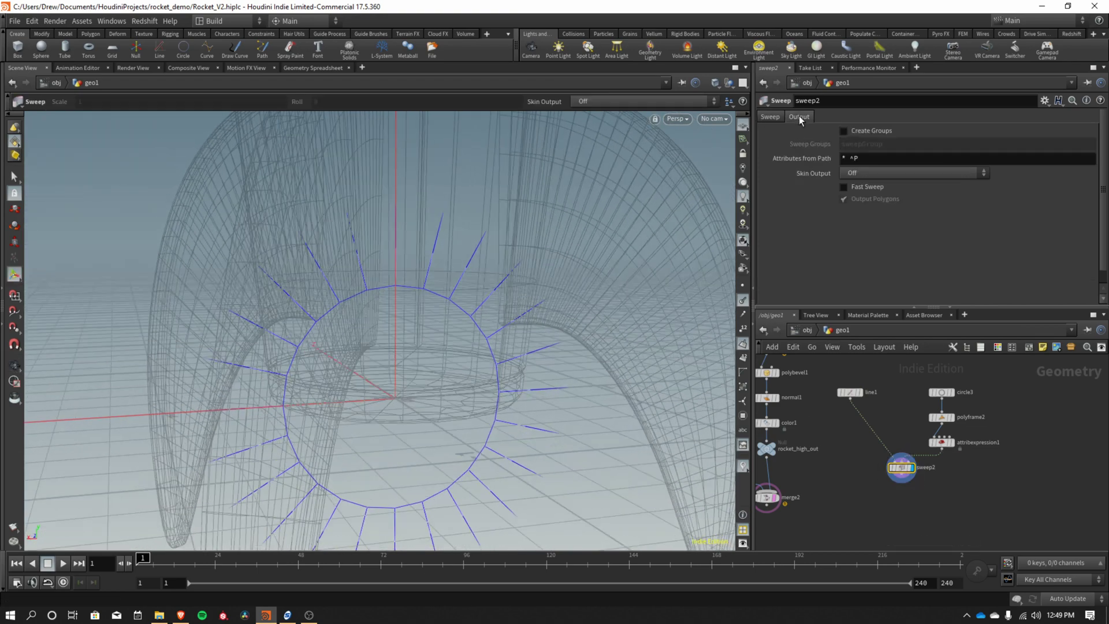
{"action": "left_click", "coordinate": [875, 175]}
{"action": "left_click", "coordinate": [868, 209]}
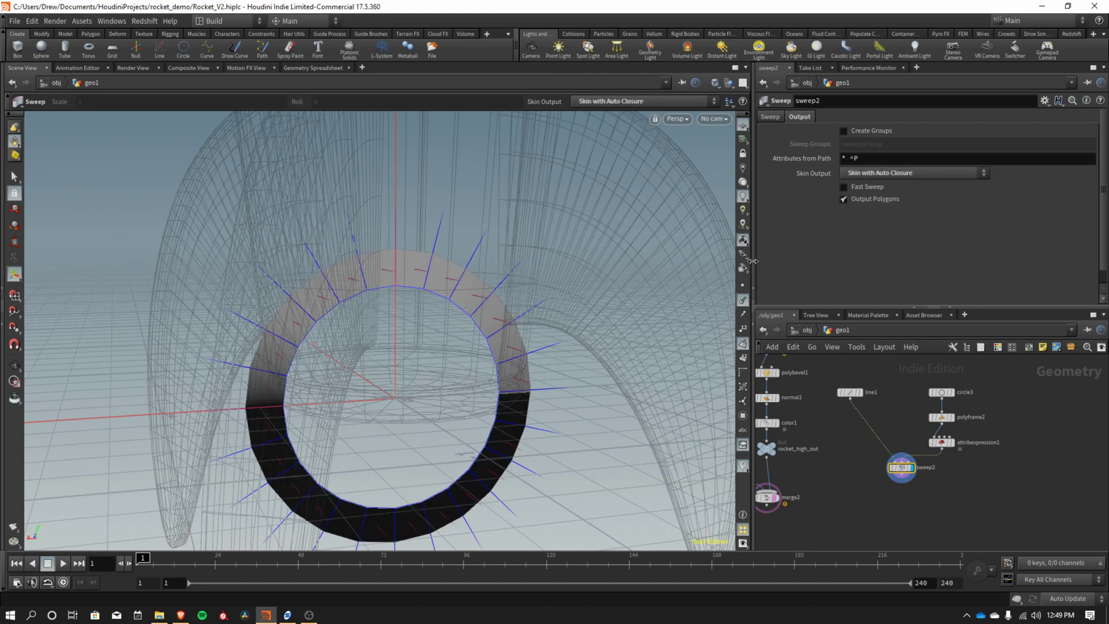
{"action": "key", "text": "Escape"}
{"action": "left_click_drag", "start_coordinate": [517, 318], "coordinate": [519, 345]}
{"action": "key", "text": "Return"}
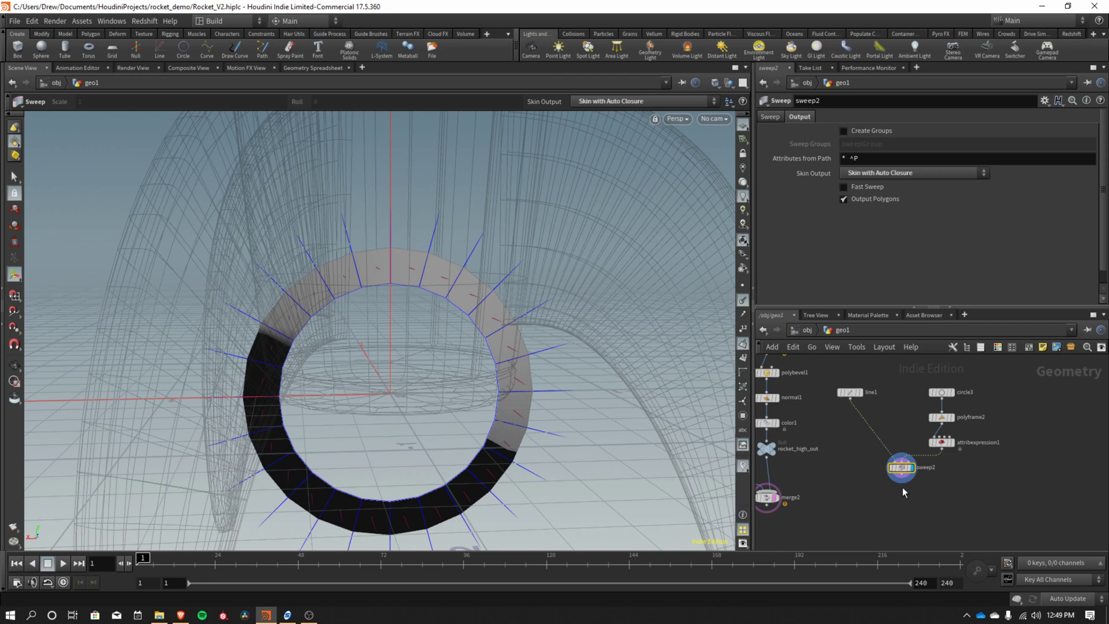
Add a Normal node (normal3) below sweep2 and display its result.
{"action": "key", "text": "Tab"}
{"action": "type", "text": "no"}
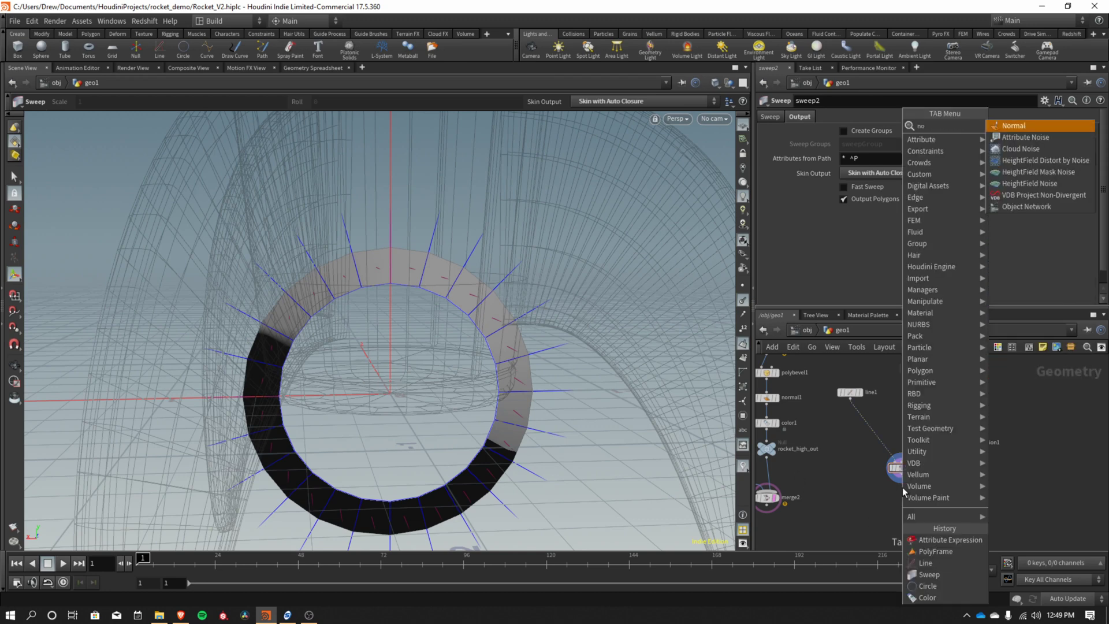
{"action": "type", "text": "rm"}
{"action": "key", "text": "Return"}
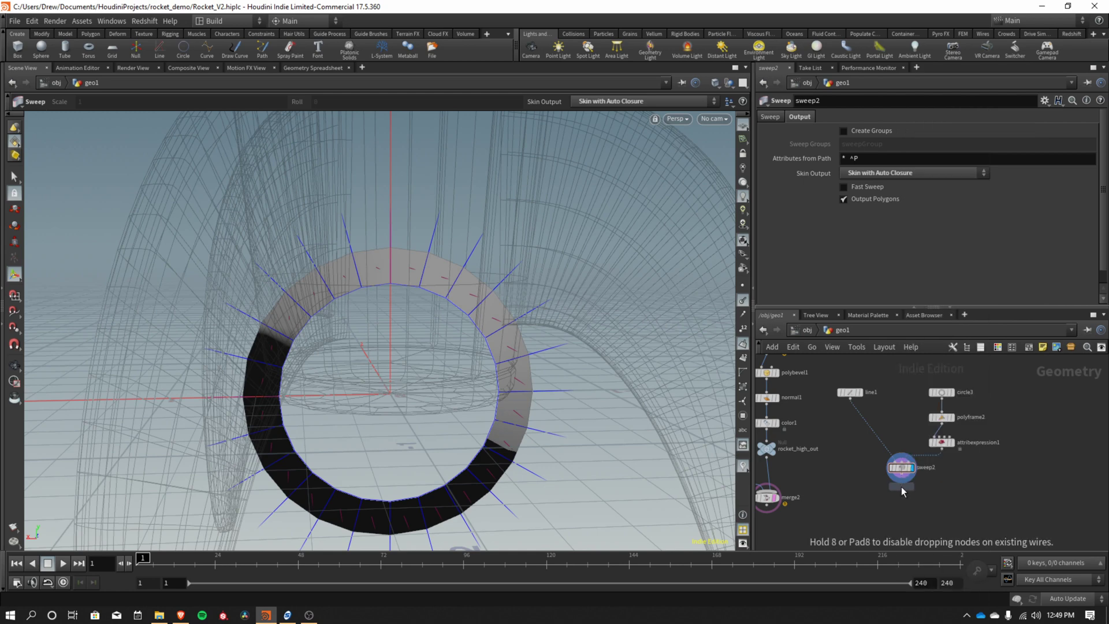
{"action": "left_click", "coordinate": [912, 495]}
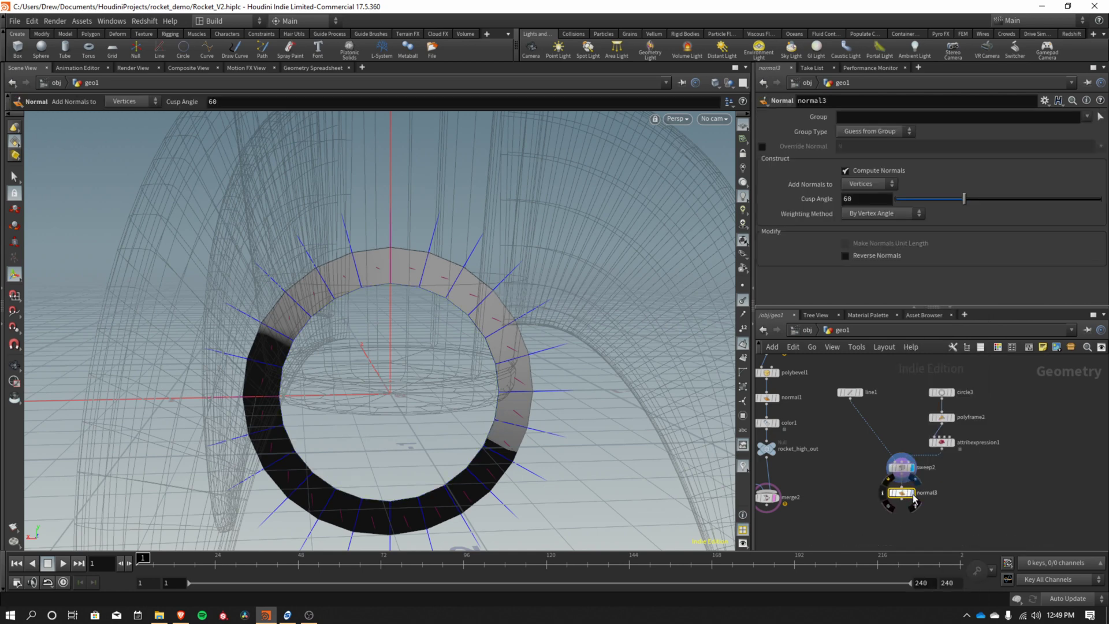
{"action": "left_click", "coordinate": [913, 500]}
{"action": "left_click_drag", "start_coordinate": [505, 344], "coordinate": [537, 253], "text": "alt"}
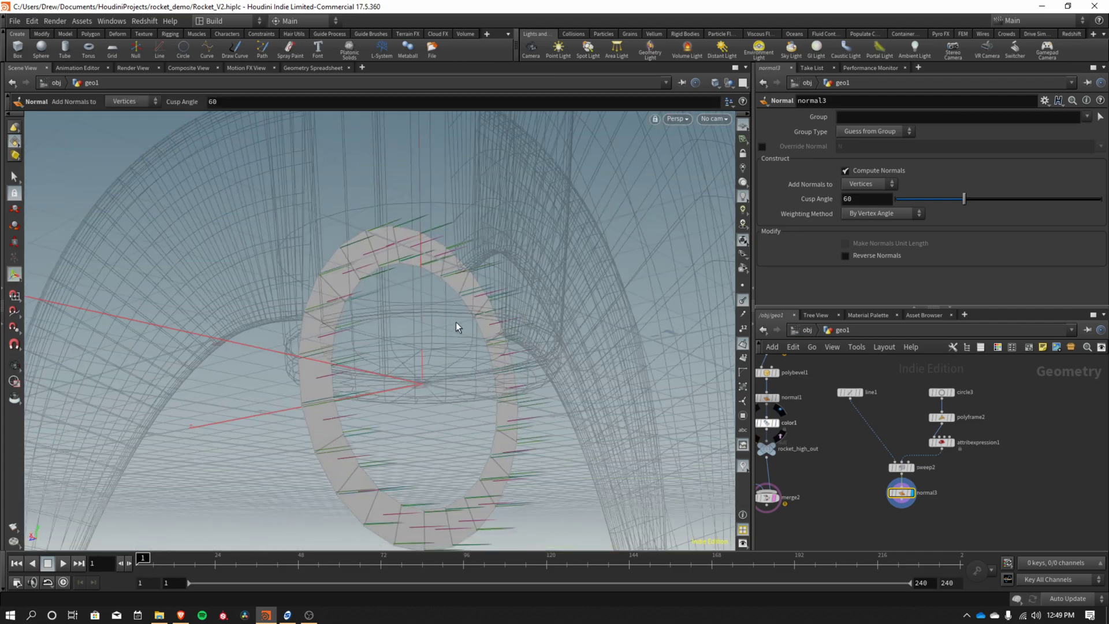
Ladder-drag line1's Length down to 0.128 to thin the ring.
{"action": "left_click", "coordinate": [853, 392]}
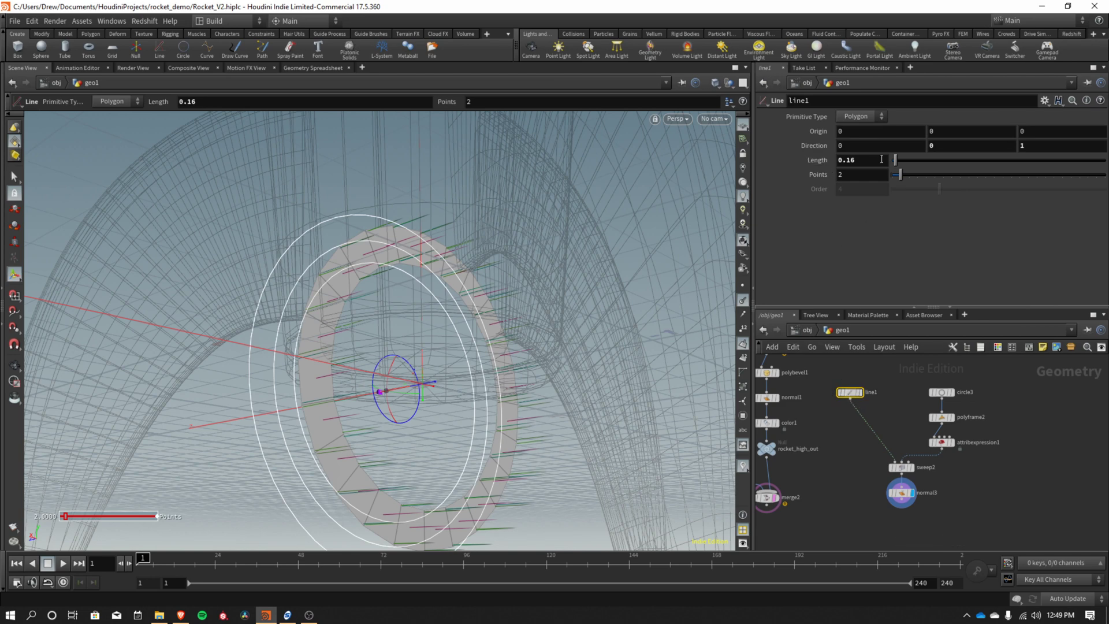
{"action": "middle_click_drag", "start_coordinate": [875, 162], "coordinate": [710, 234]}
{"action": "key", "text": "Escape"}
{"action": "left_click_drag", "start_coordinate": [429, 319], "coordinate": [537, 323]}
{"action": "key", "text": "Return"}
Rearrange line1 and circle3 in the network around sweep2.
{"action": "left_click_drag", "start_coordinate": [850, 392], "coordinate": [863, 442]}
{"action": "middle_click_drag", "start_coordinate": [958, 490], "coordinate": [868, 481]}
{"action": "left_click_drag", "start_coordinate": [841, 387], "coordinate": [907, 384]}
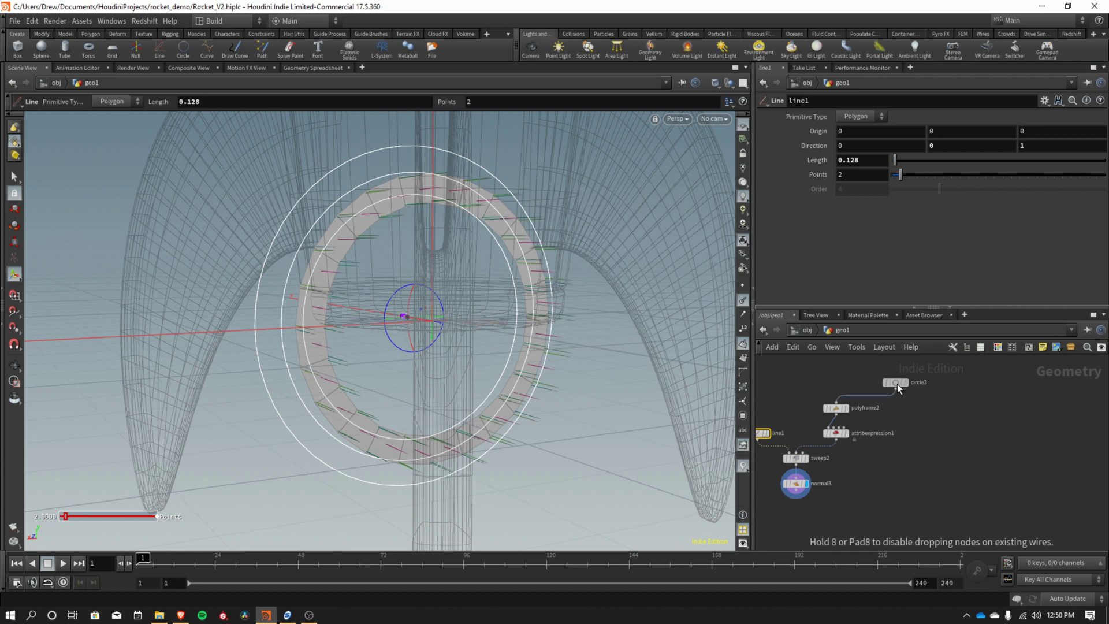
{"action": "middle_click_drag", "start_coordinate": [922, 404], "coordinate": [903, 421]}
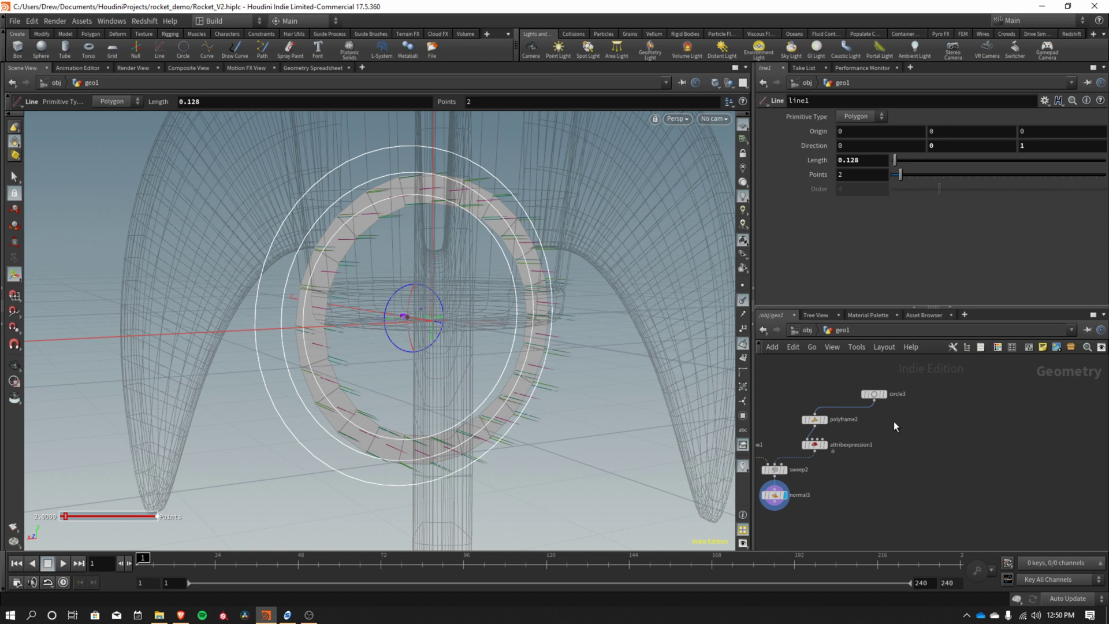
{"action": "middle_click_drag", "start_coordinate": [899, 462], "coordinate": [945, 466]}
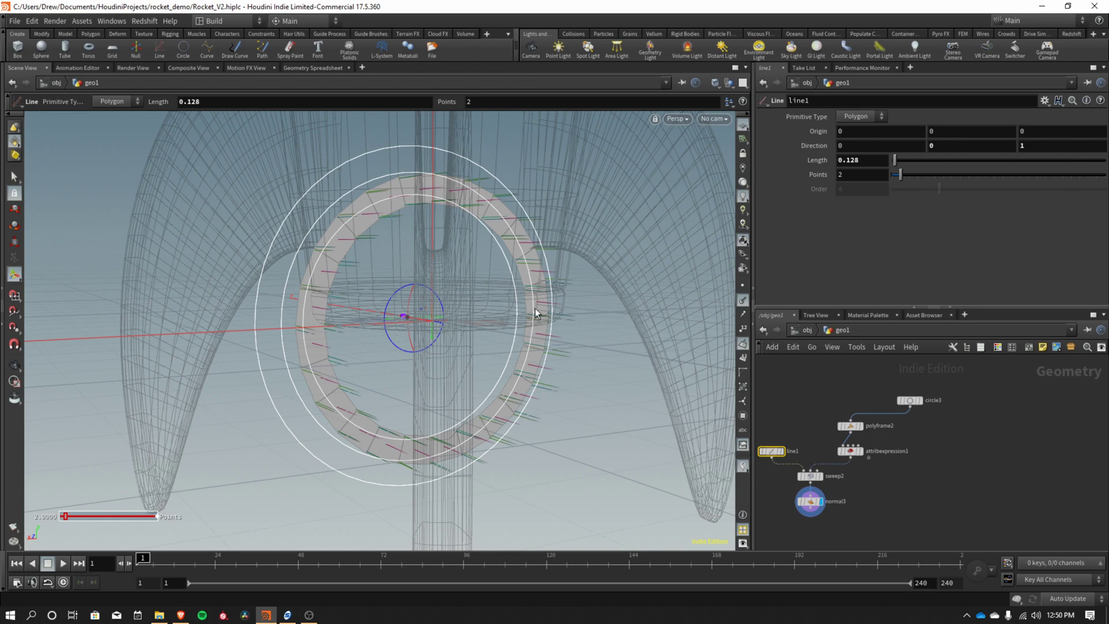
{"action": "key", "text": "Escape"}
{"action": "left_click_drag", "start_coordinate": [514, 364], "coordinate": [481, 351]}
{"action": "key", "text": "Return"}
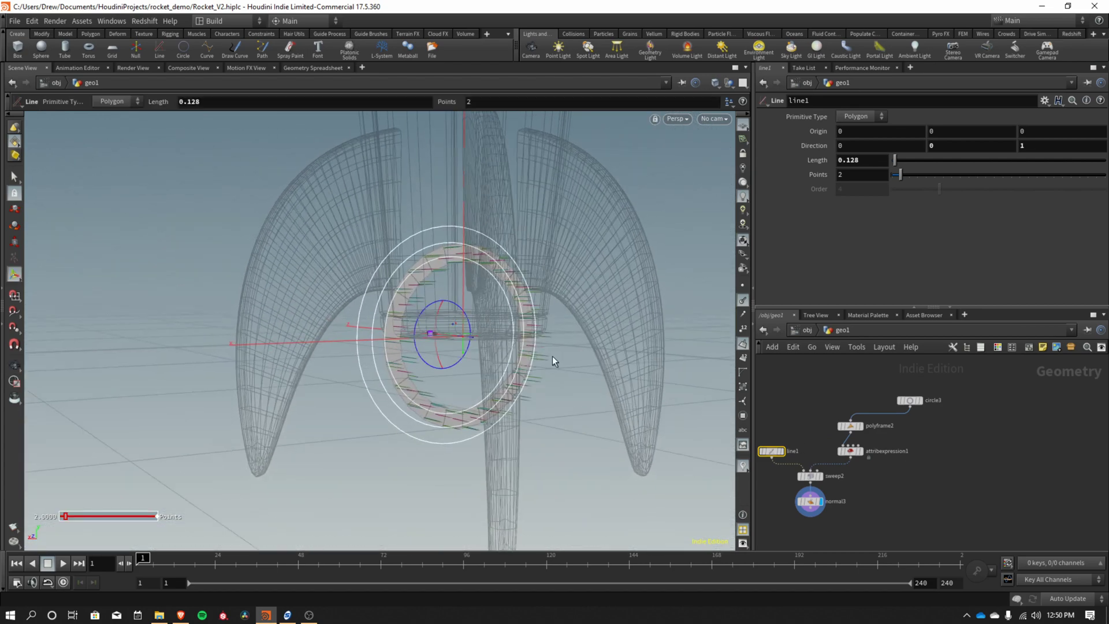
{"action": "key", "text": "Escape"}
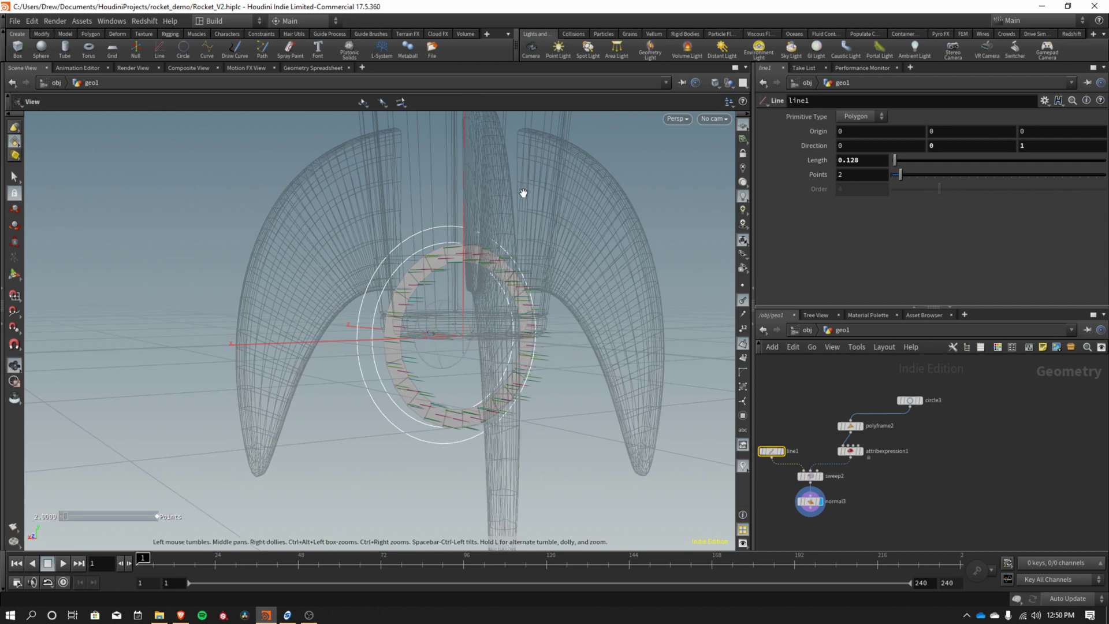
{"action": "left_click_drag", "start_coordinate": [528, 198], "coordinate": [537, 297]}
{"action": "key", "text": "Return"}
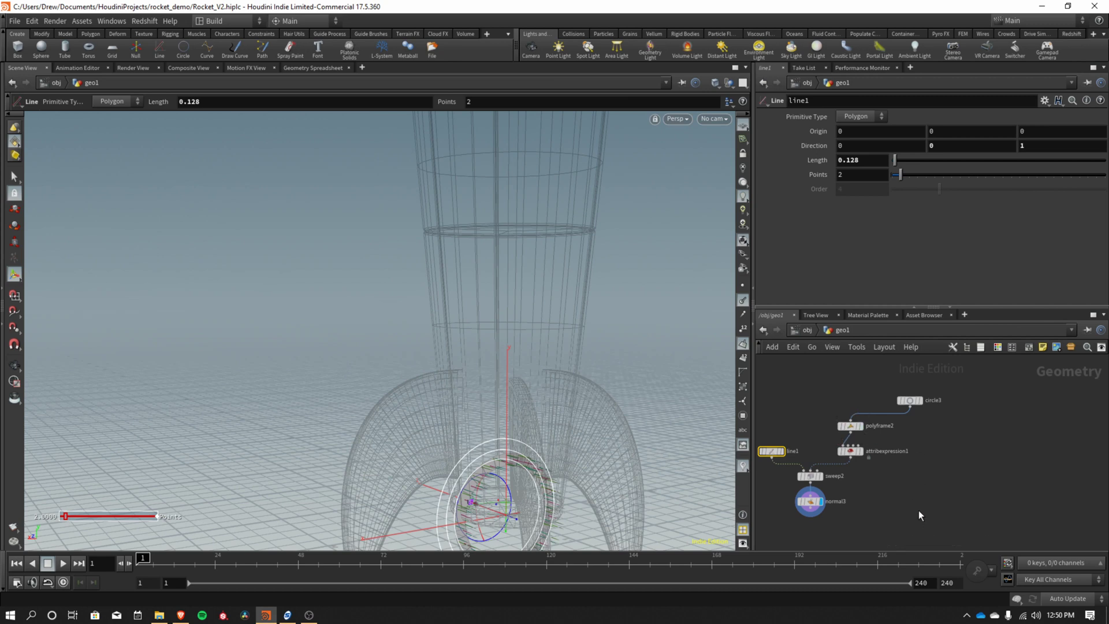
Box-select circle2, polyframe1, ray1 and copytopoints1 together.
{"action": "middle_click_drag", "start_coordinate": [920, 500], "coordinate": [943, 514]}
{"action": "scroll", "coordinate": [921, 442], "scroll_direction": "down", "scroll_amount": 3}
{"action": "left_click_drag", "start_coordinate": [779, 381], "coordinate": [844, 492]}
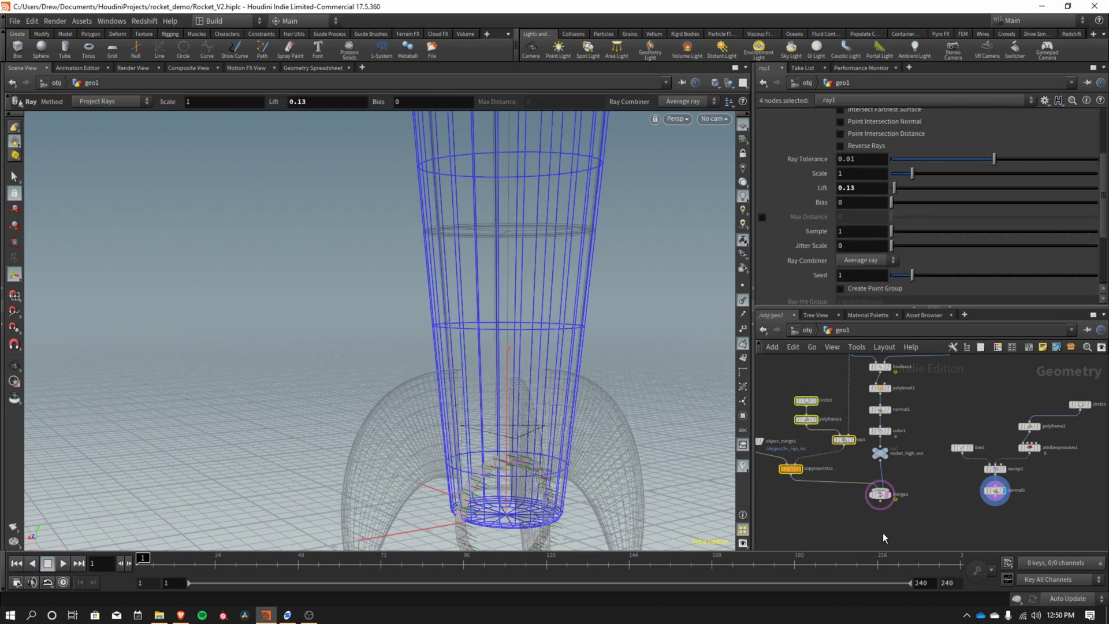
Duplicate the circle, polyframe, ray and copy-to-points nodes into empty network space.
{"action": "key", "text": "ctrl+c"}
{"action": "middle_click_drag", "start_coordinate": [1062, 512], "coordinate": [858, 504]}
{"action": "left_click", "coordinate": [927, 462]}
{"action": "key", "text": "ctrl+v"}
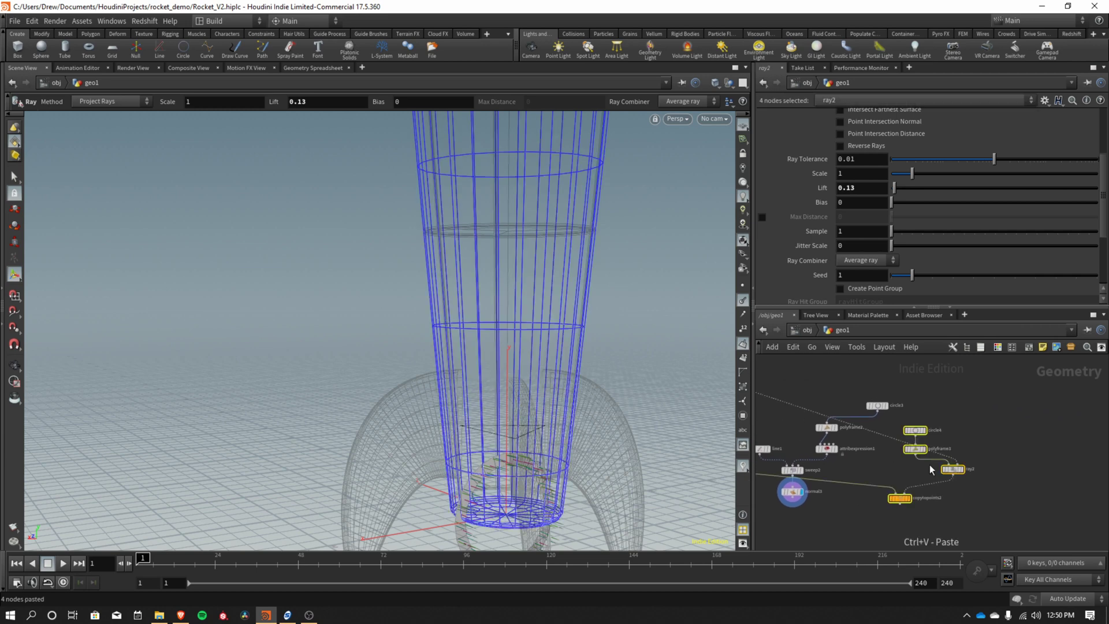
Cut the wires feeding the pasted ray2 and copytopoints2, then deselect the pasted nodes.
{"action": "key", "text": "y"}
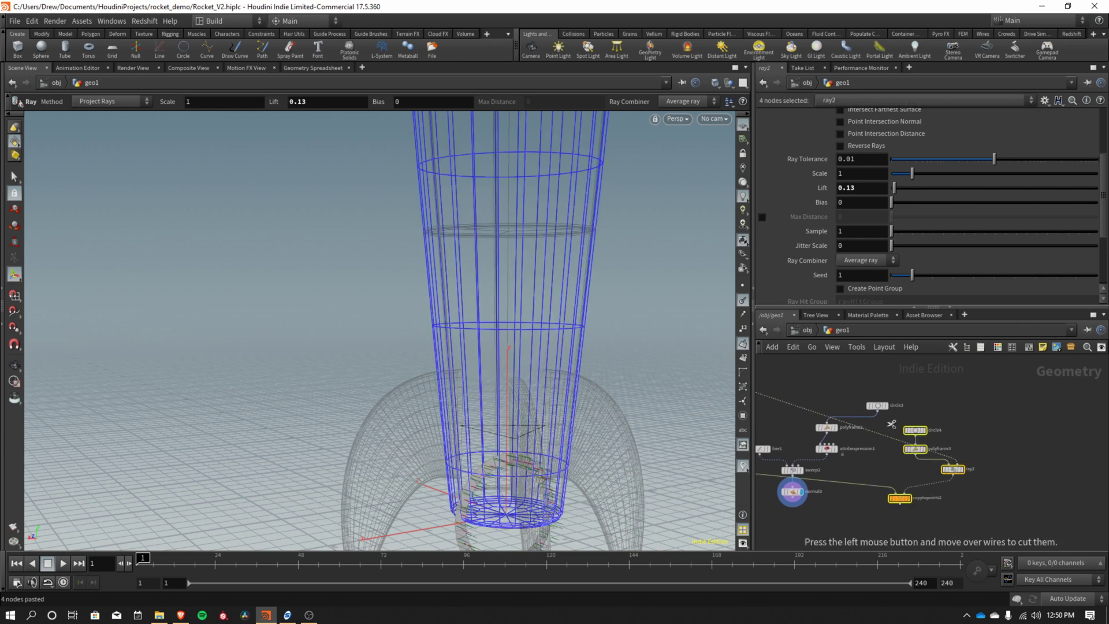
{"action": "left_click_drag", "start_coordinate": [891, 425], "coordinate": [873, 511]}
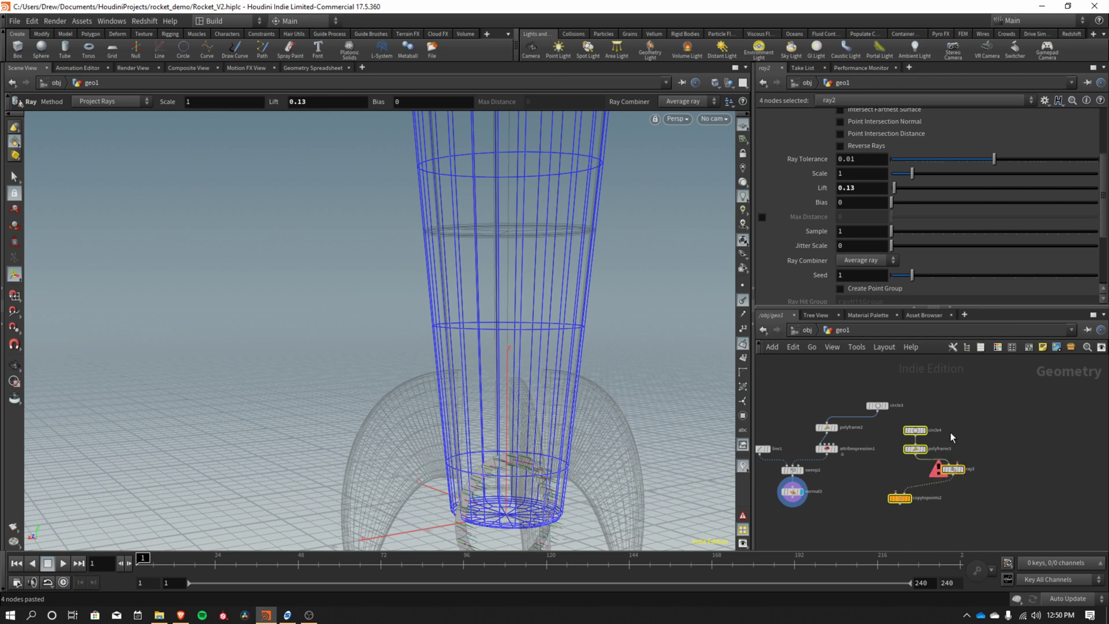
{"action": "scroll", "coordinate": [892, 470], "scroll_direction": "down", "scroll_amount": 1}
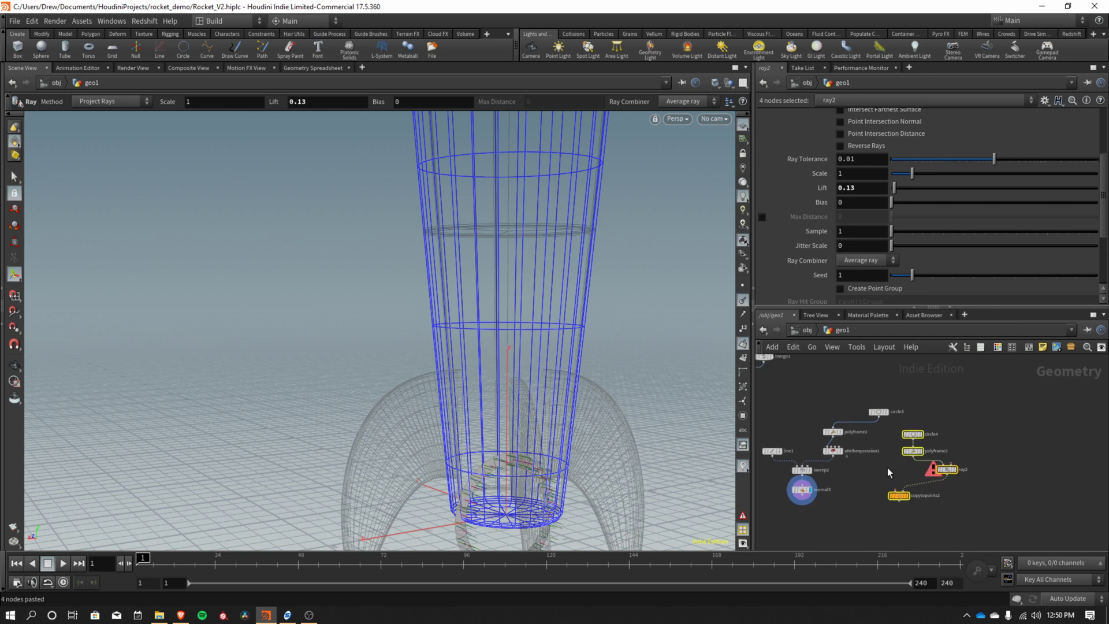
{"action": "middle_click_drag", "start_coordinate": [887, 466], "coordinate": [926, 490]}
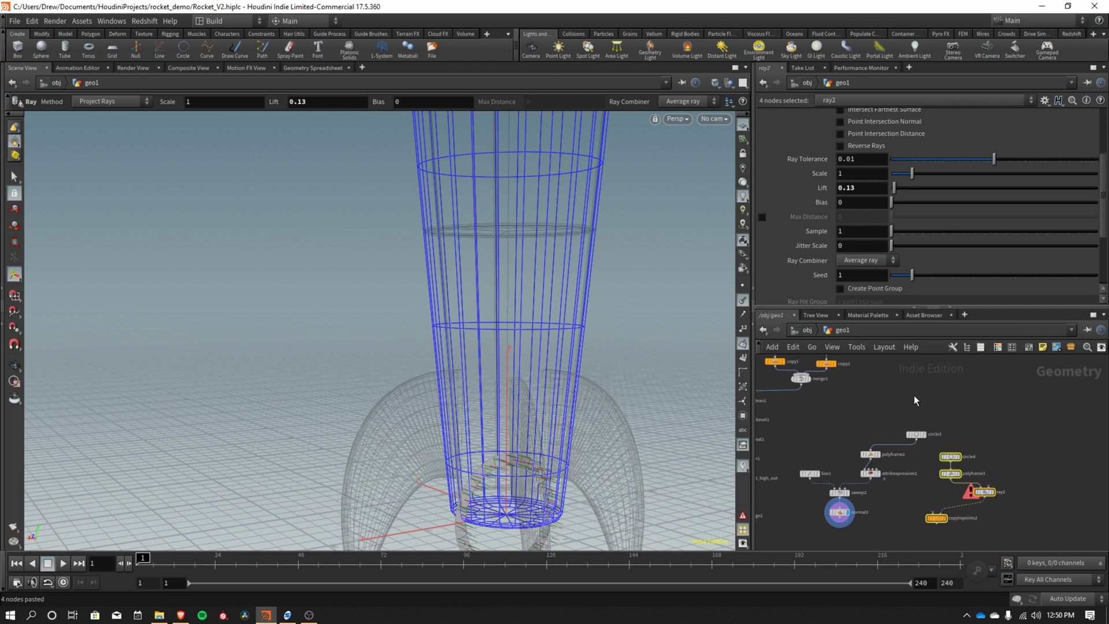
{"action": "middle_click_drag", "start_coordinate": [903, 394], "coordinate": [989, 443]}
{"action": "mouse_move", "coordinate": [797, 430]}
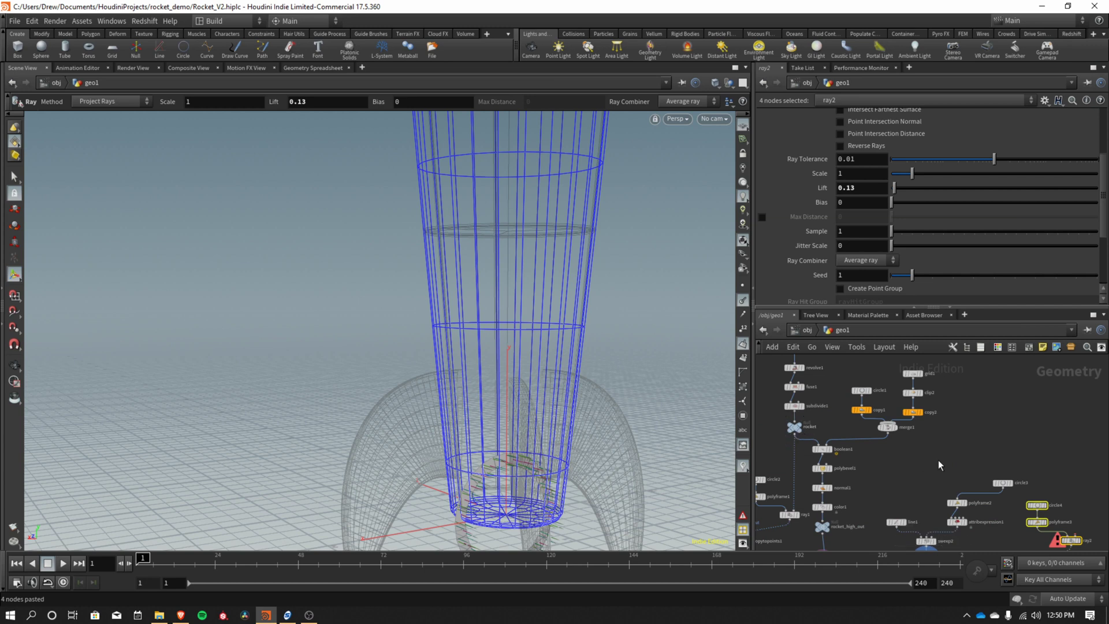
{"action": "middle_click_drag", "start_coordinate": [794, 440], "coordinate": [820, 412]}
{"action": "left_click", "coordinate": [1016, 424]}
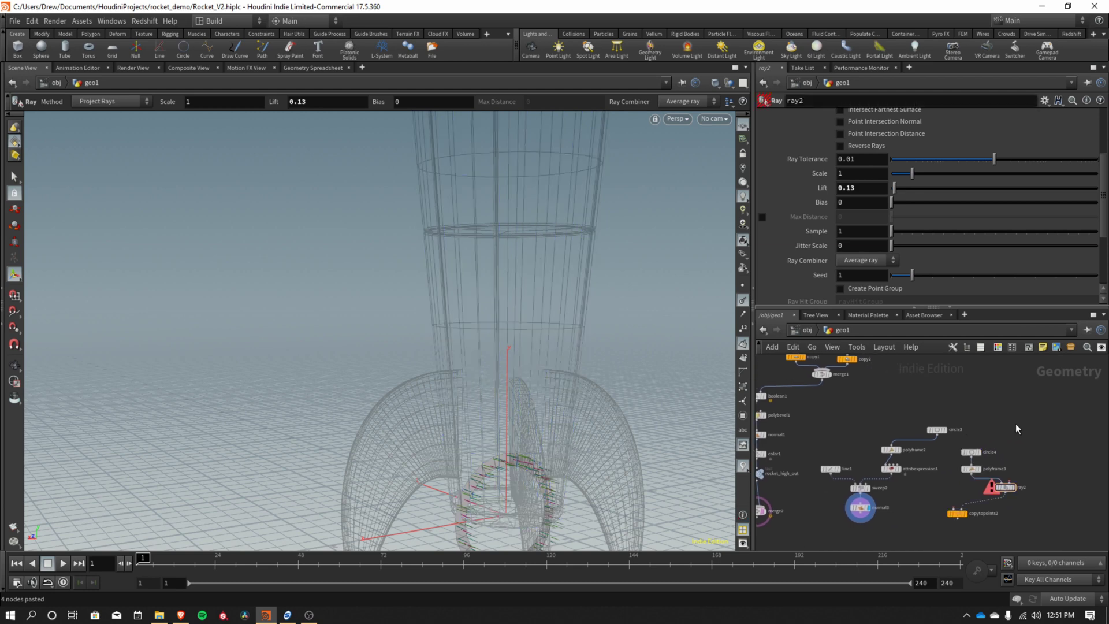
{"action": "middle_click_drag", "start_coordinate": [934, 420], "coordinate": [968, 429]}
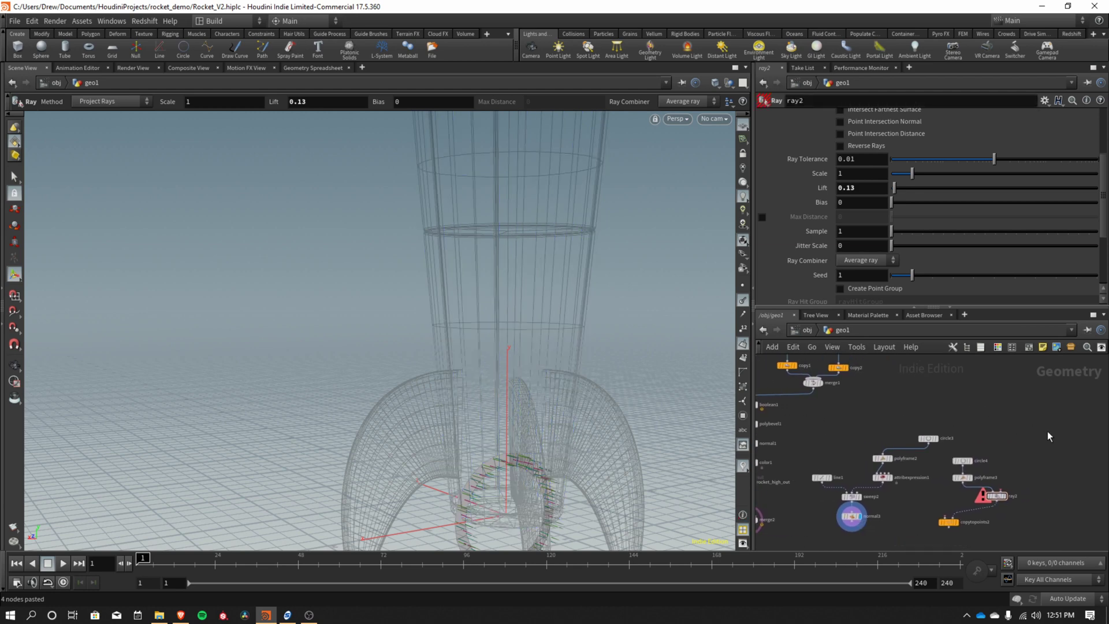
Add an Object Merge node fetching /obj/geo1/rocket.
{"action": "key", "text": "Tab"}
{"action": "type", "text": "objec"}
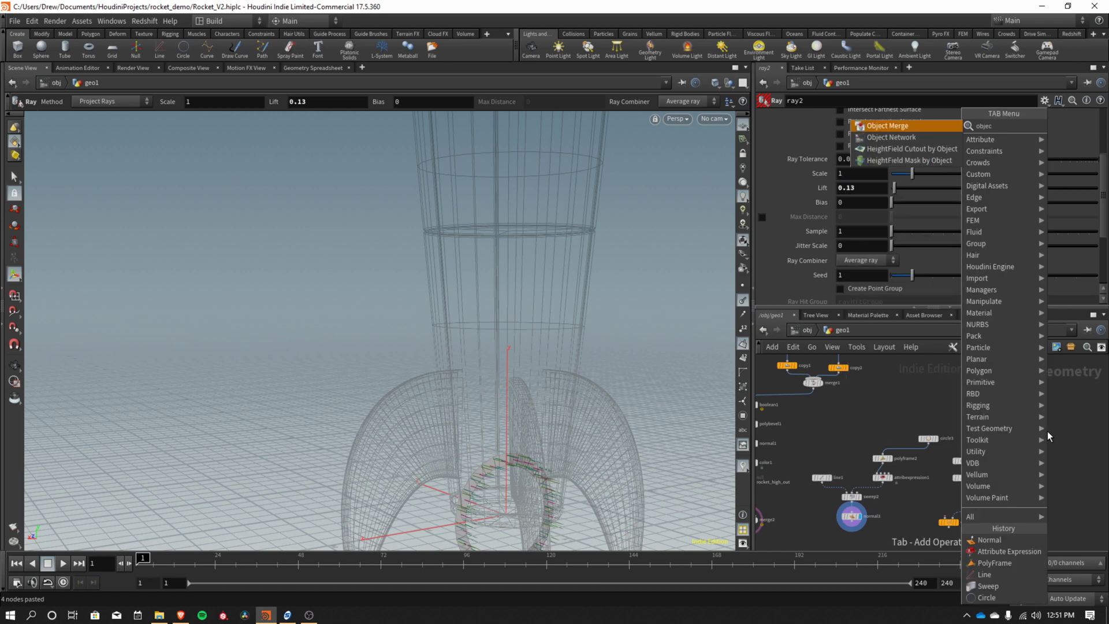
{"action": "key", "text": "Return"}
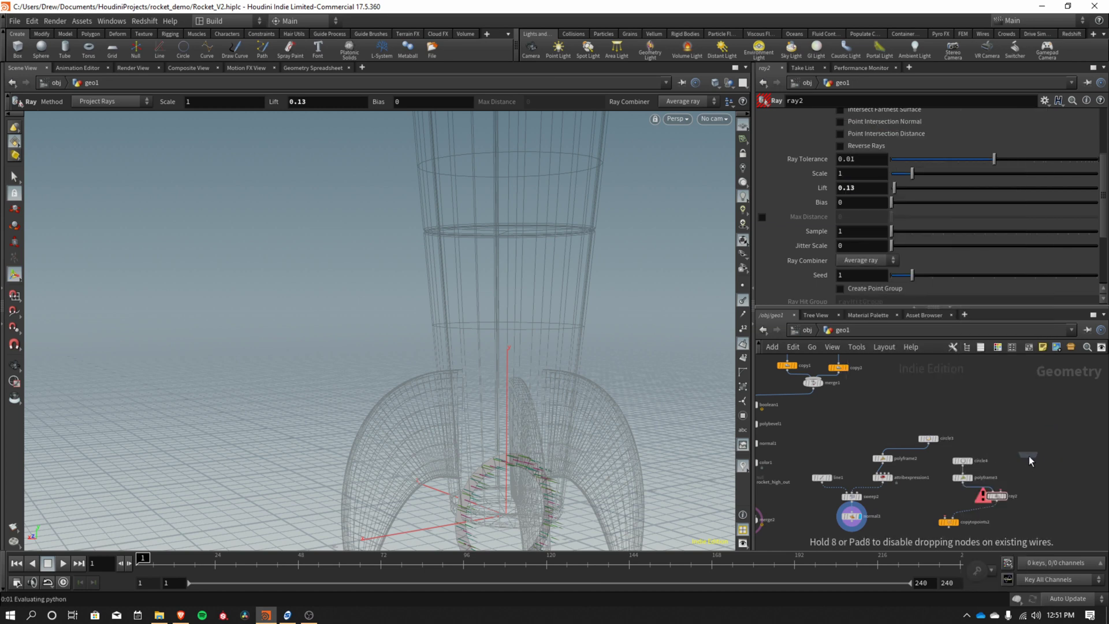
{"action": "left_click", "coordinate": [1031, 456]}
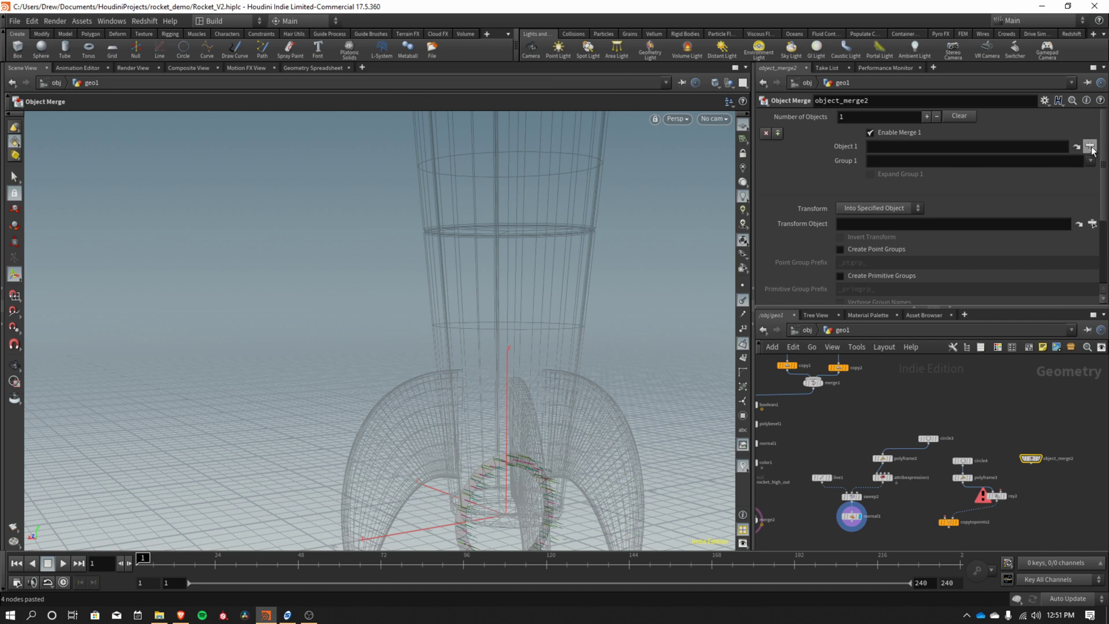
{"action": "left_click", "coordinate": [1091, 148]}
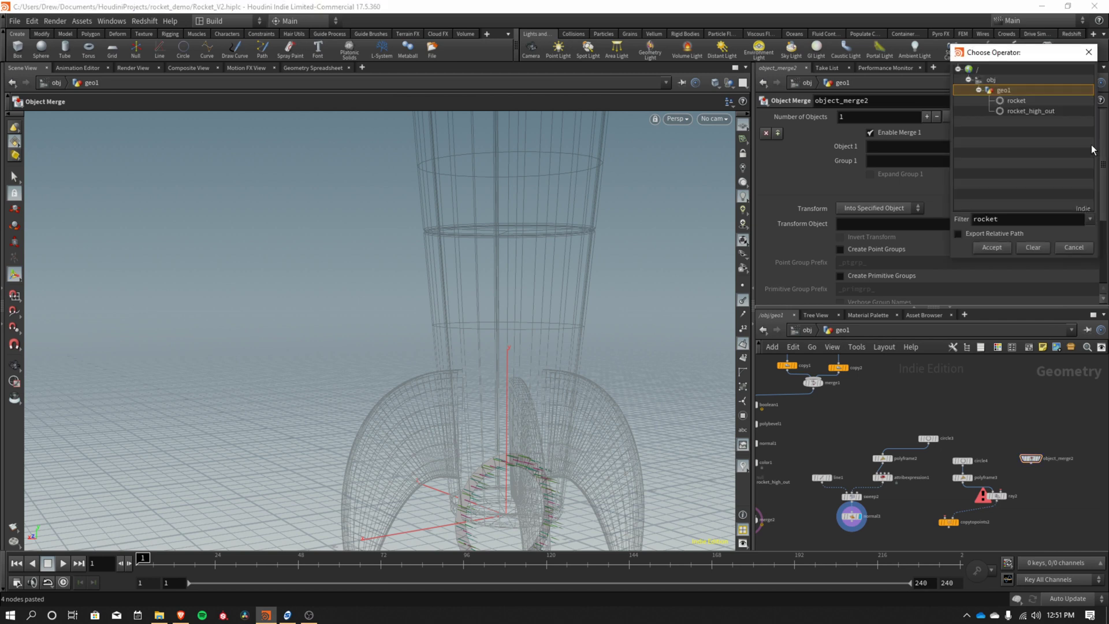
{"action": "left_click", "coordinate": [1014, 100]}
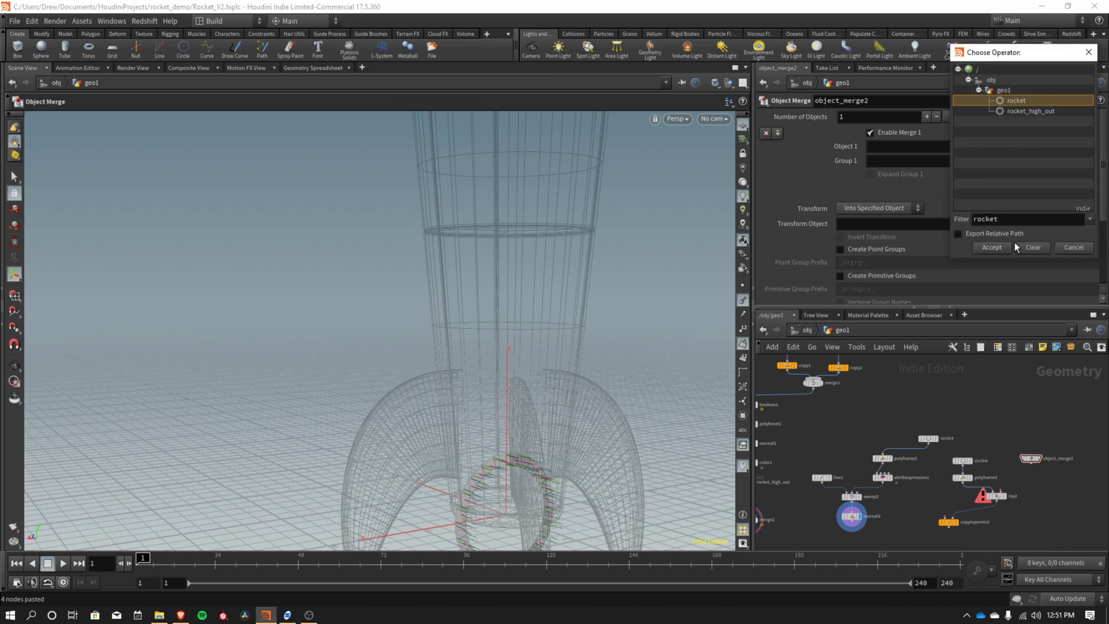
{"action": "left_click_drag", "start_coordinate": [1007, 219], "coordinate": [977, 219]}
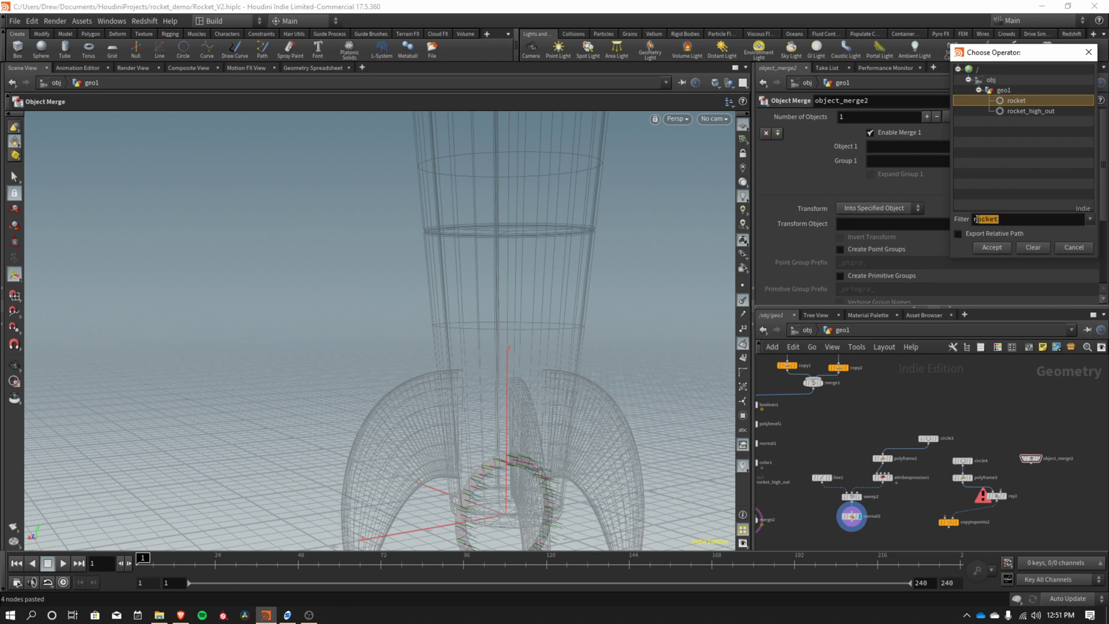
{"action": "left_click", "coordinate": [998, 246]}
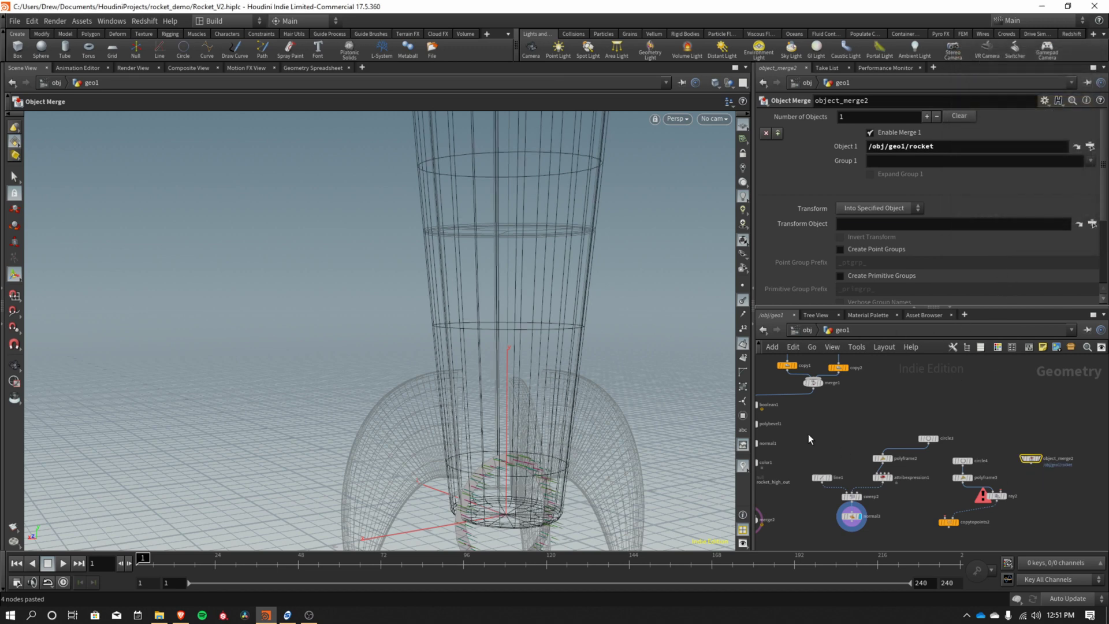
Display object_merge2 and wire it into ray2's second input as the collision surface.
{"action": "left_click", "coordinate": [1043, 446]}
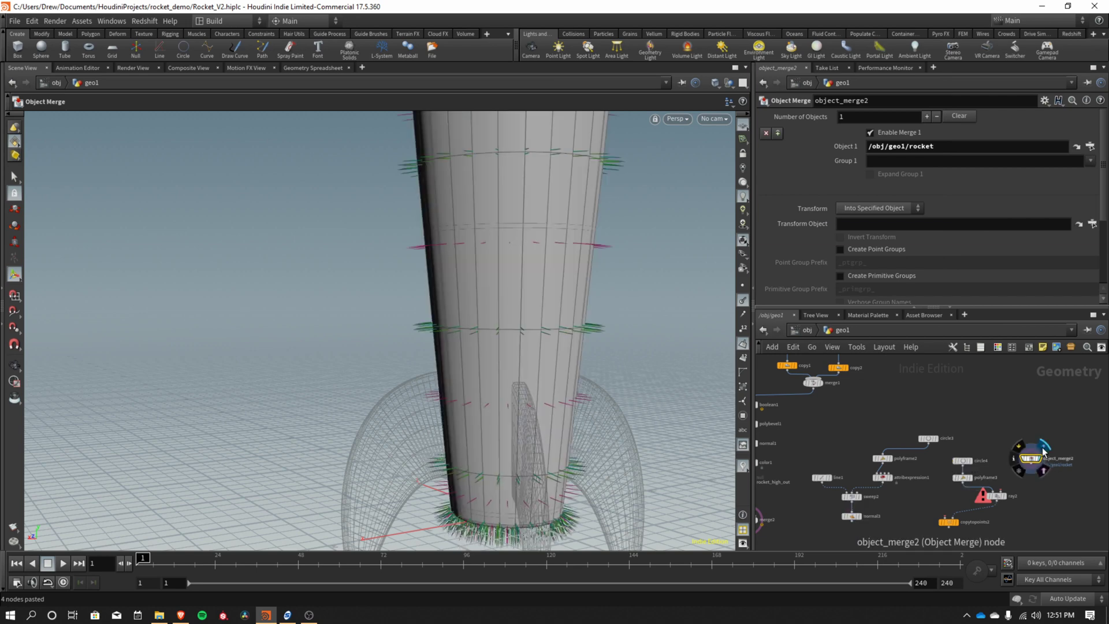
{"action": "key", "text": "Escape"}
{"action": "mouse_move", "coordinate": [639, 297]}
{"action": "left_mouse_down"}
{"action": "mouse_move", "coordinate": [534, 268]}
{"action": "mouse_move", "coordinate": [540, 471]}
{"action": "mouse_move", "coordinate": [626, 312]}
{"action": "left_mouse_up"}
{"action": "key", "text": "Return"}
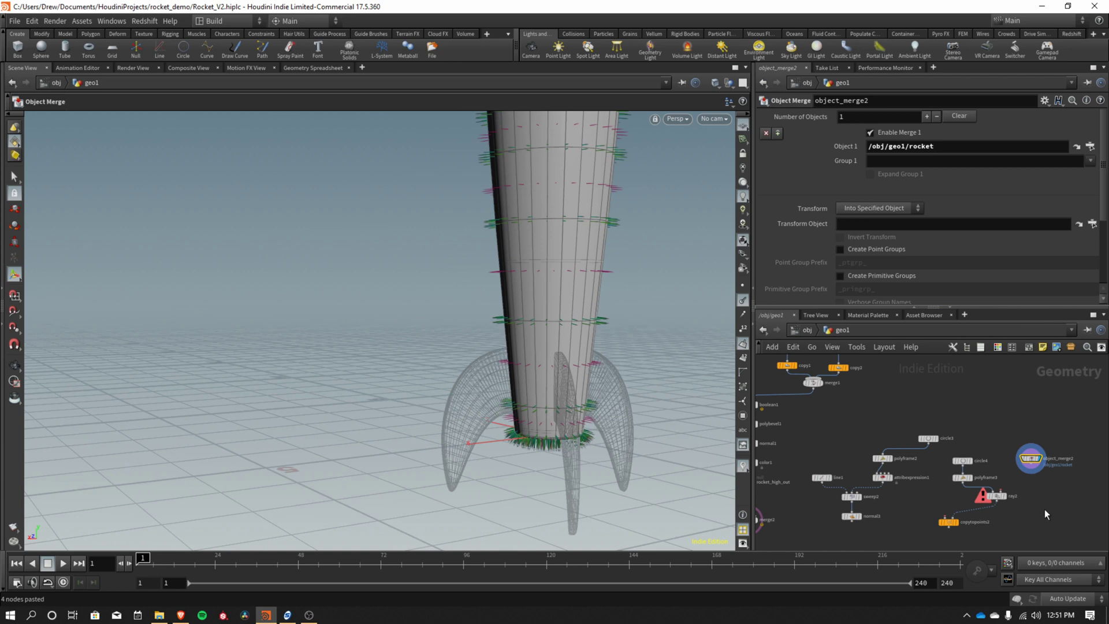
{"action": "scroll", "coordinate": [1042, 505], "scroll_direction": "up", "scroll_amount": 3}
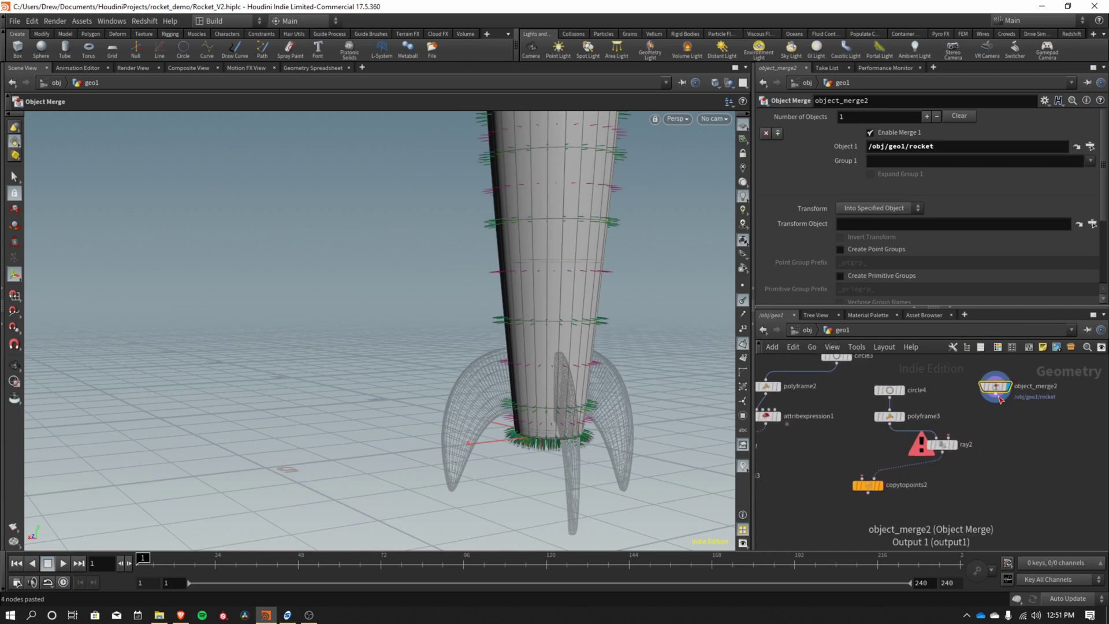
{"action": "left_click_drag", "start_coordinate": [996, 399], "coordinate": [948, 451]}
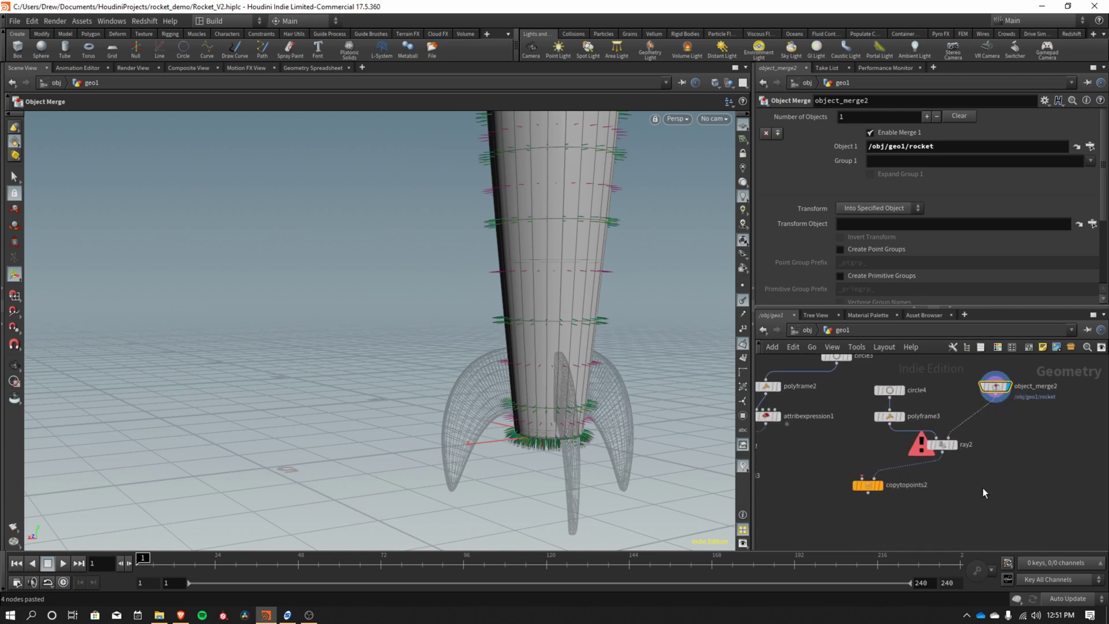
{"action": "left_click", "coordinate": [942, 444]}
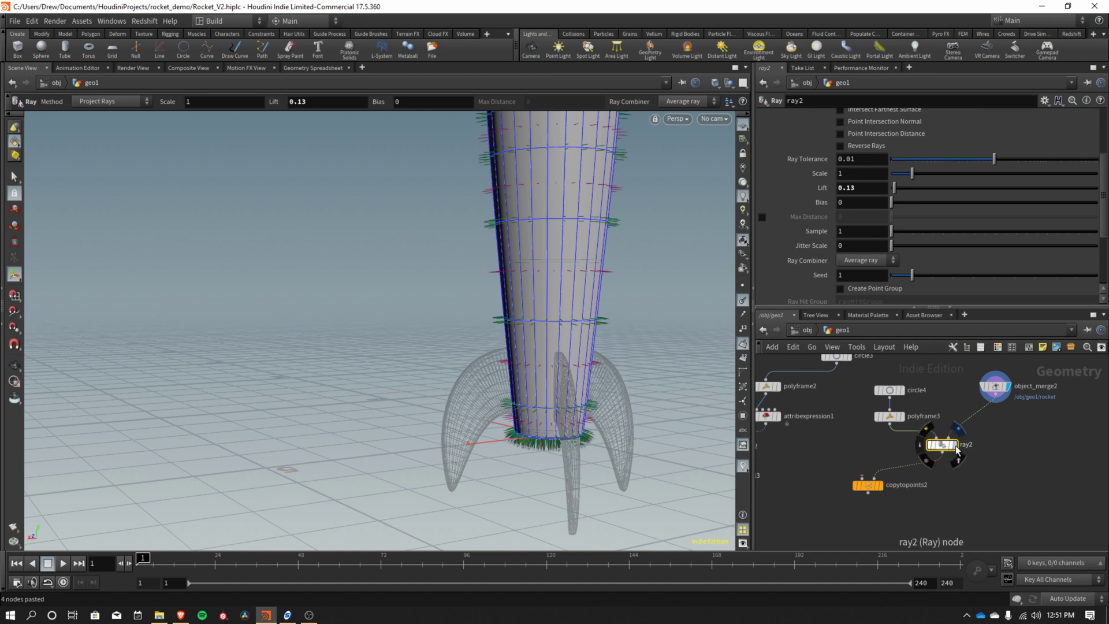
Display ray2's output and move copytopoints2 lower in the network.
{"action": "left_click", "coordinate": [955, 444]}
{"action": "middle_click_drag", "start_coordinate": [861, 396], "coordinate": [865, 443]}
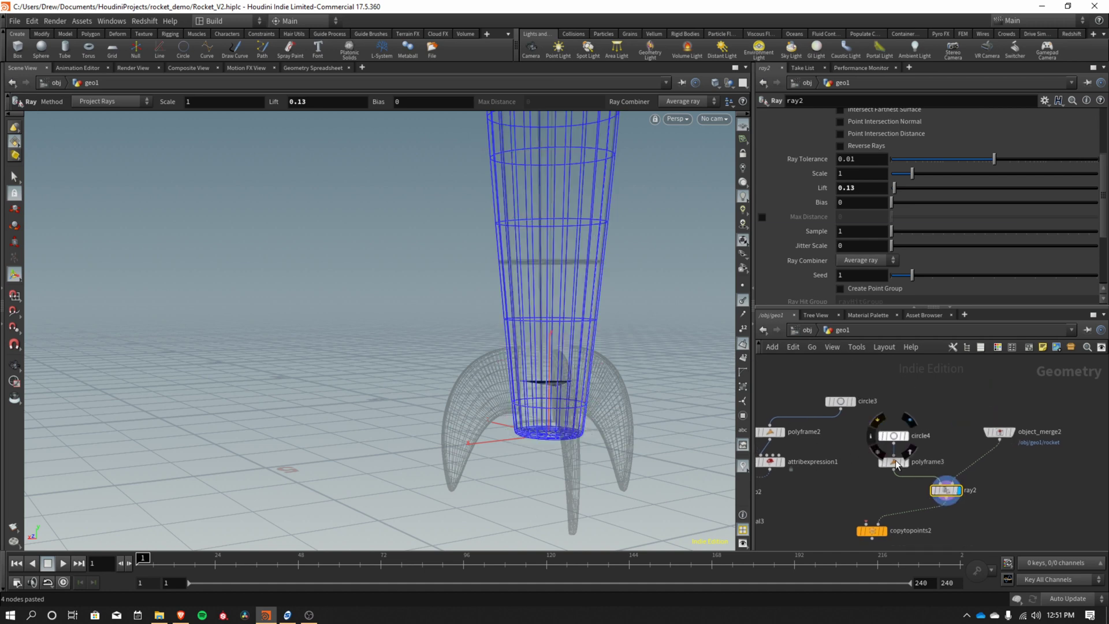
{"action": "left_click_drag", "start_coordinate": [873, 530], "coordinate": [866, 529]}
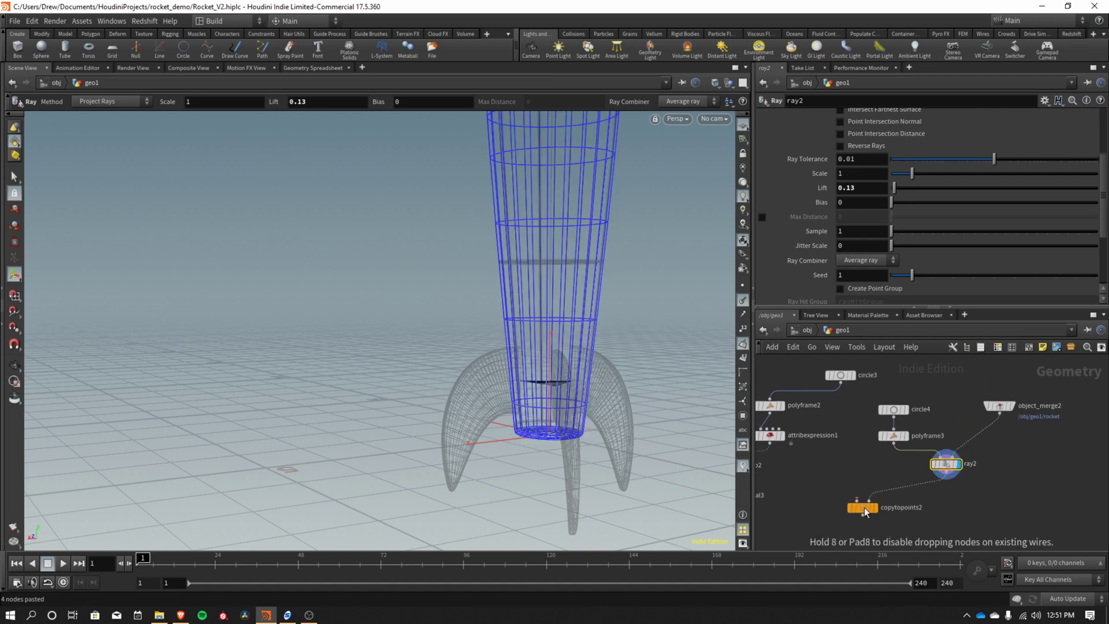
{"action": "key", "text": "Escape"}
{"action": "left_click_drag", "start_coordinate": [520, 404], "coordinate": [595, 435]}
{"action": "key", "text": "Return"}
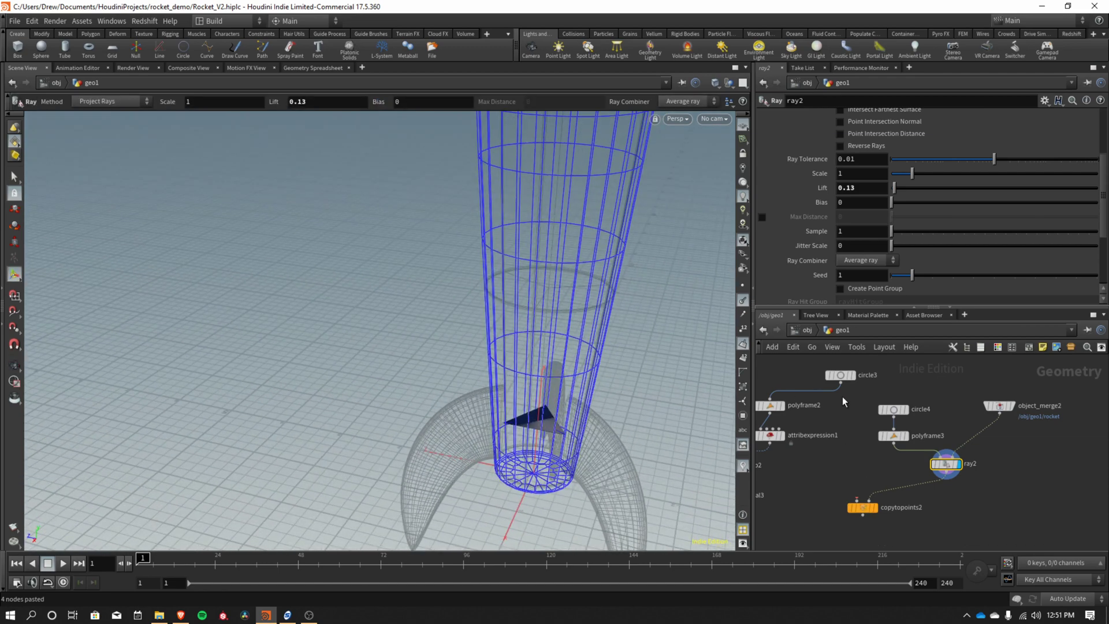
Feed circle3 into copytopoints2's first input and display the copied circles.
{"action": "left_click_drag", "start_coordinate": [841, 381], "coordinate": [861, 460]}
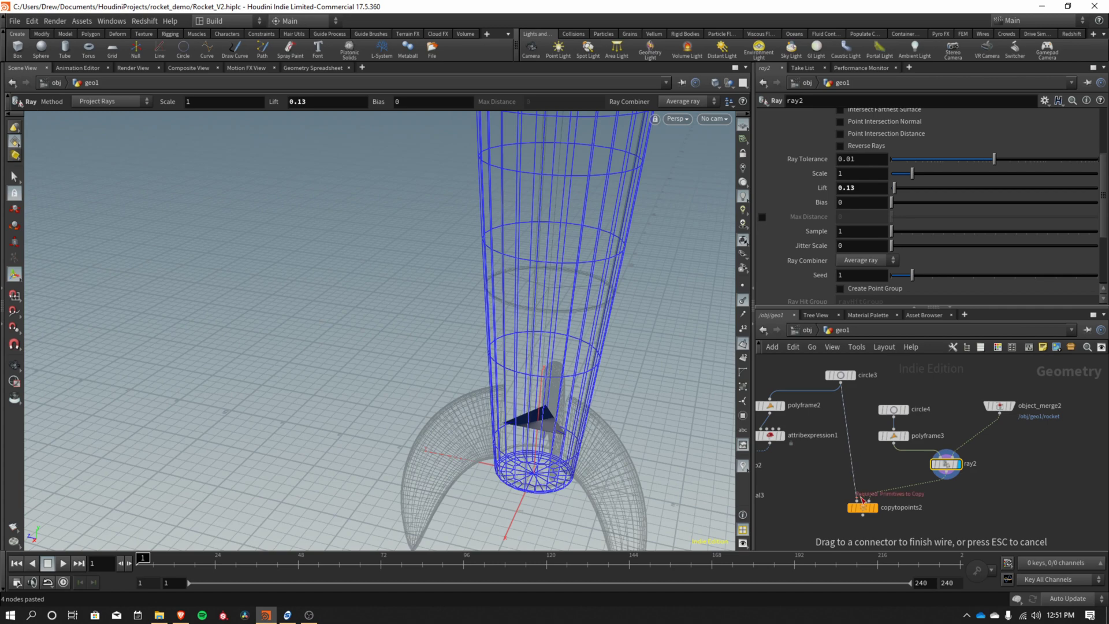
{"action": "left_click_drag", "start_coordinate": [862, 504], "coordinate": [862, 506]}
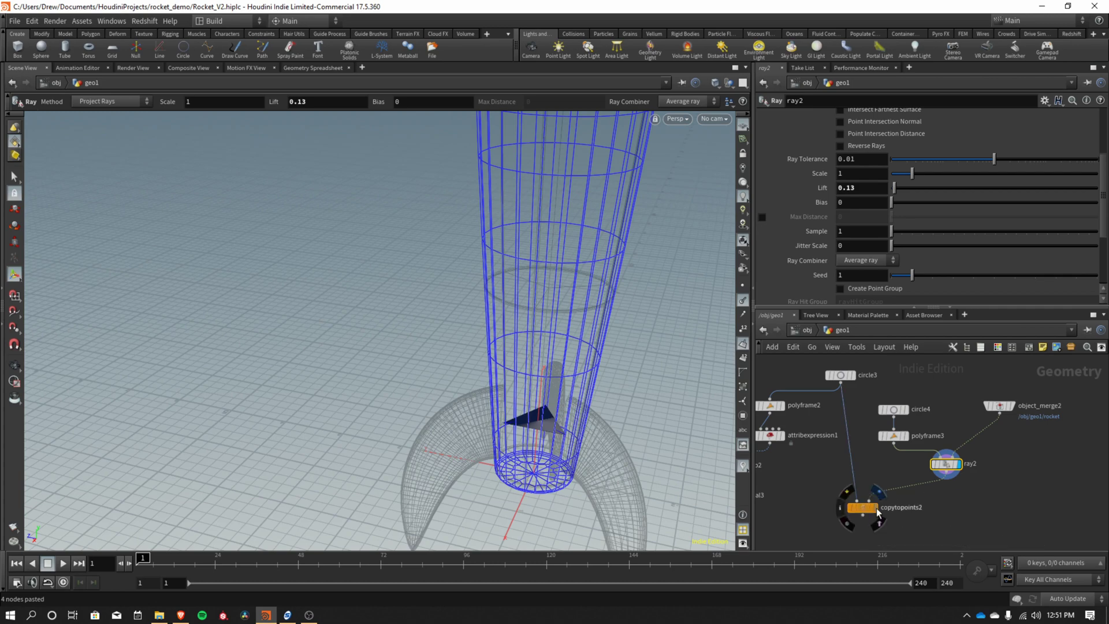
{"action": "left_click", "coordinate": [876, 507]}
{"action": "left_click_drag", "start_coordinate": [545, 436], "coordinate": [569, 398]}
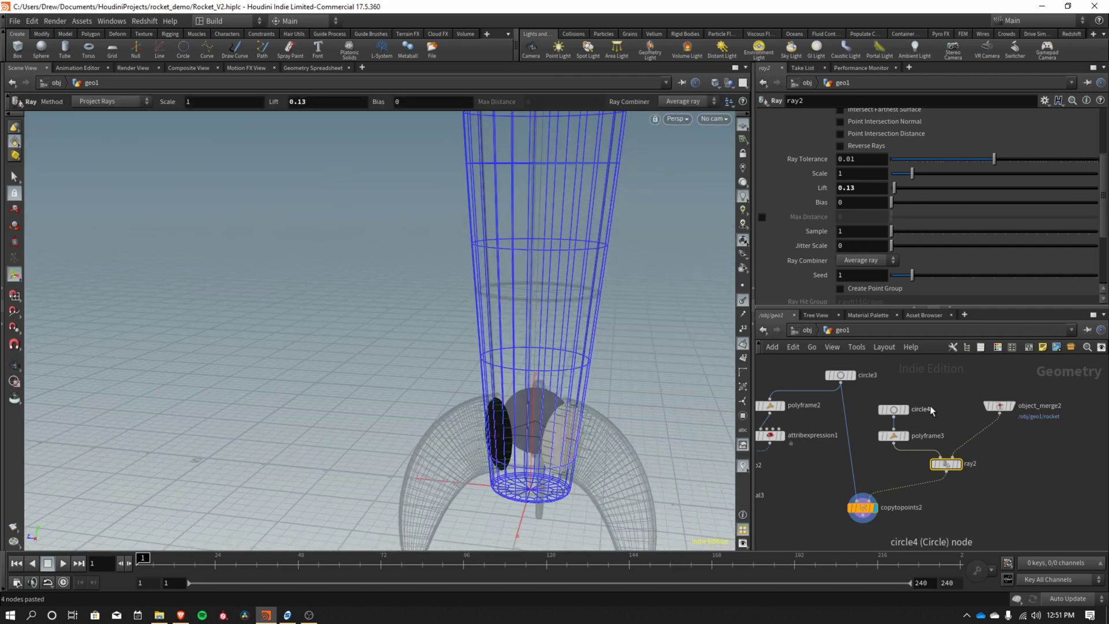
Regroup object_merge2 and copytopoints2 into a compact cluster beside polyframe3.
{"action": "middle_click_drag", "start_coordinate": [946, 425], "coordinate": [946, 455]}
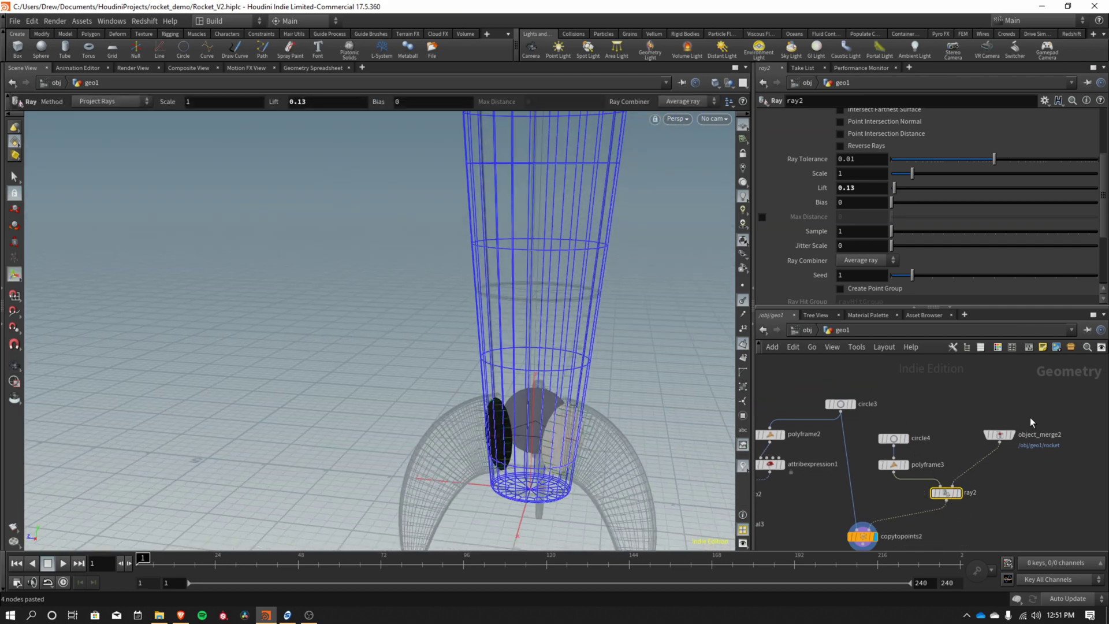
{"action": "left_click_drag", "start_coordinate": [1003, 437], "coordinate": [1001, 468]}
{"action": "left_click_drag", "start_coordinate": [873, 525], "coordinate": [877, 478]}
{"action": "middle_click_drag", "start_coordinate": [877, 479], "coordinate": [940, 468]}
Wire polyframe3 into ray2's first input and rename circle4 to window_placement.
{"action": "left_click_drag", "start_coordinate": [941, 468], "coordinate": [987, 474]}
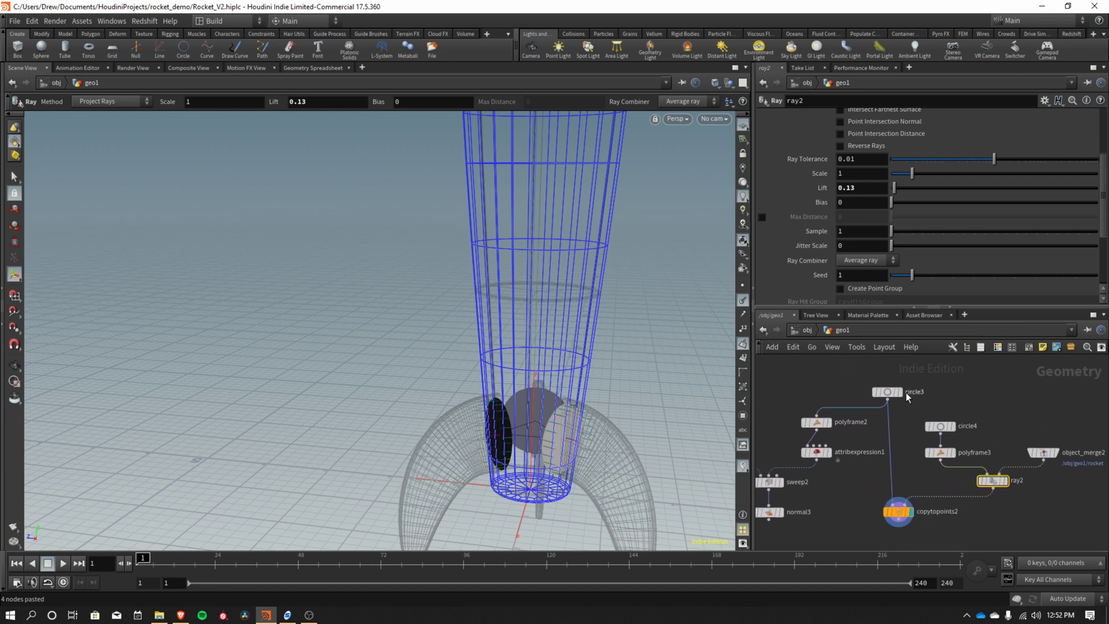
{"action": "left_click", "coordinate": [940, 425]}
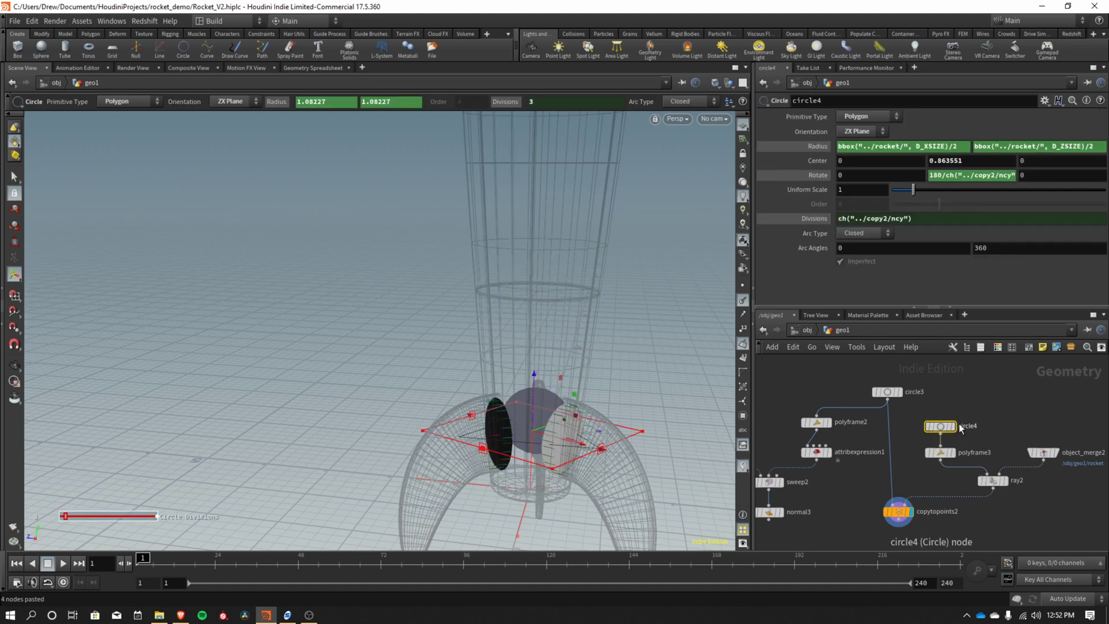
{"action": "double_click", "coordinate": [971, 425]}
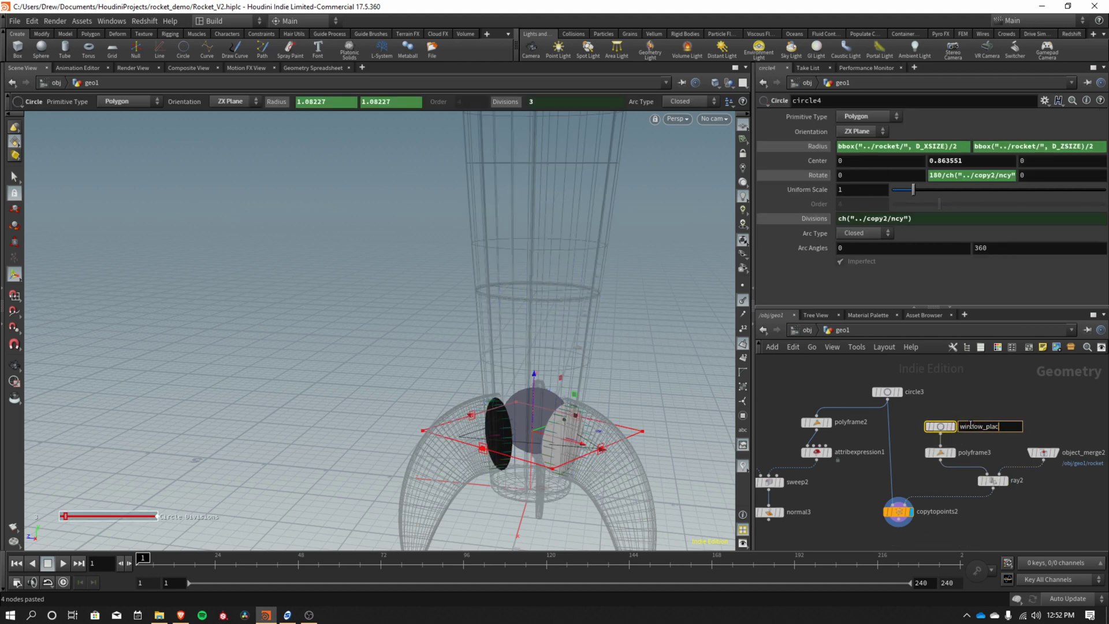
{"action": "type", "text": "window_placement"}
{"action": "key", "text": "Return"}
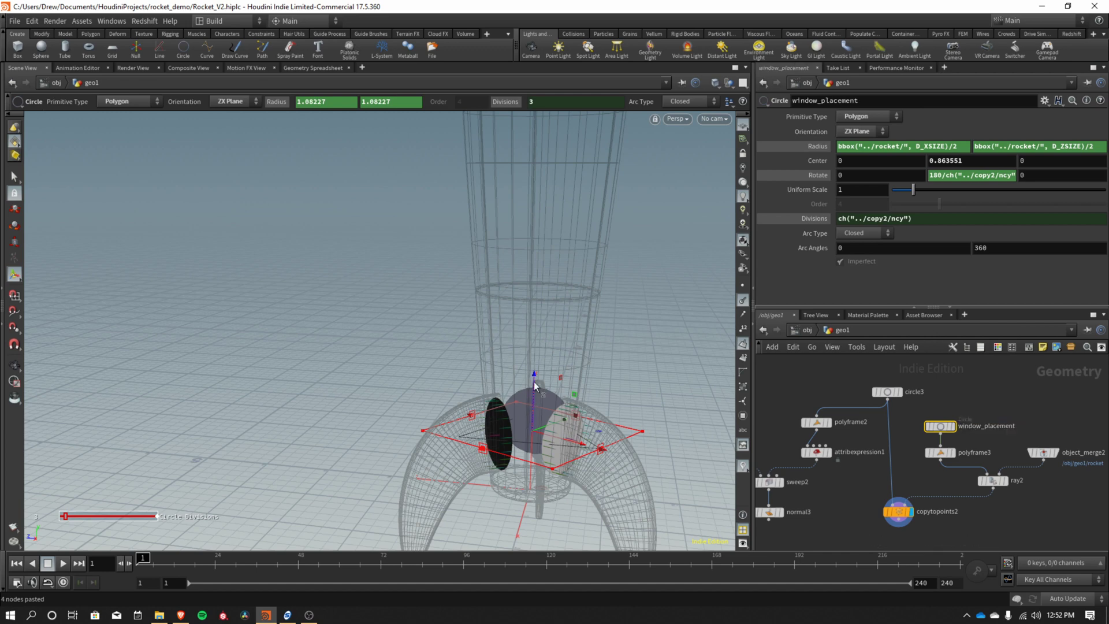
Raise window_placement to Center Y 6.82597, high on the rocket body.
{"action": "left_click_drag", "start_coordinate": [534, 386], "coordinate": [554, 174]}
{"action": "key", "text": "Escape"}
{"action": "left_click_drag", "start_coordinate": [520, 231], "coordinate": [457, 272]}
{"action": "key", "text": "Return"}
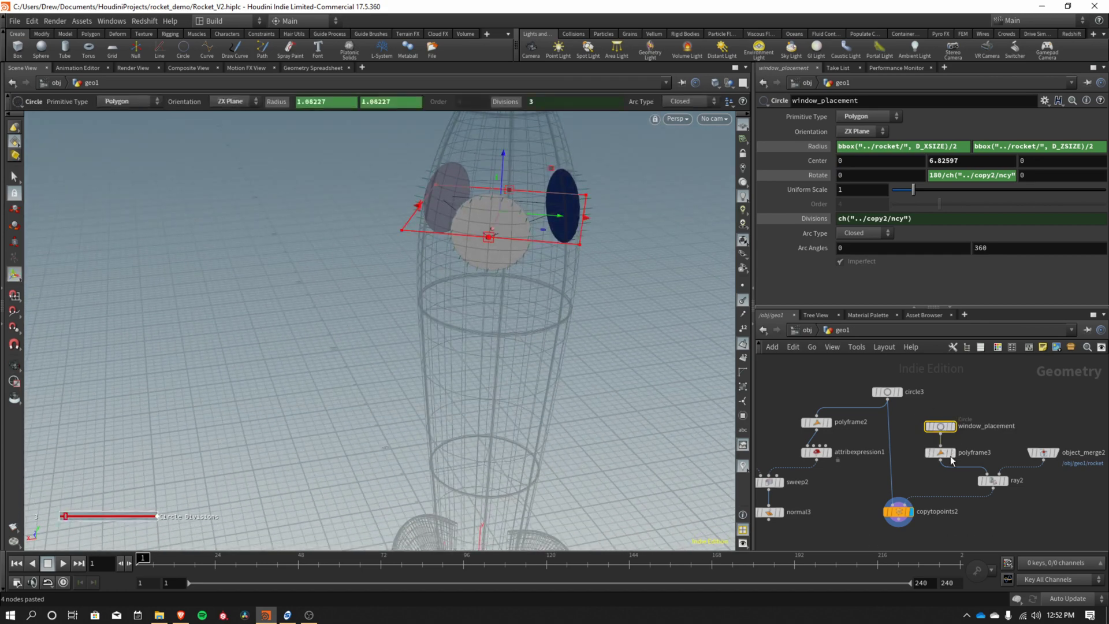
Select ray2 and inspect the window discs projected onto the rocket body.
{"action": "left_click", "coordinate": [993, 480]}
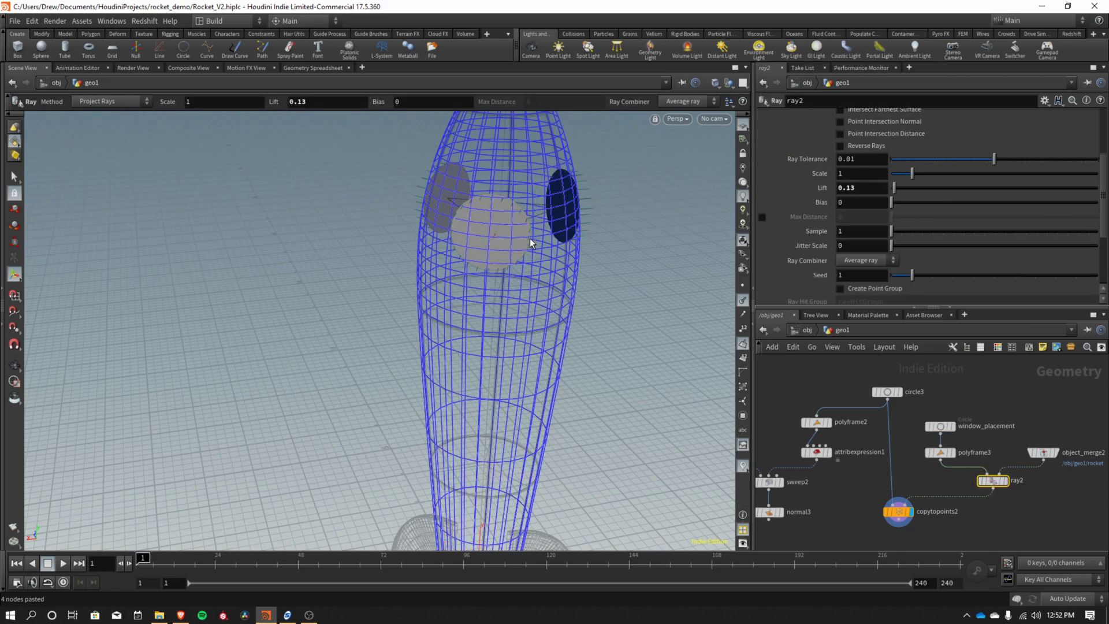
{"action": "key", "text": "Escape"}
{"action": "left_click_drag", "start_coordinate": [509, 234], "coordinate": [636, 203]}
{"action": "key", "text": "Return"}
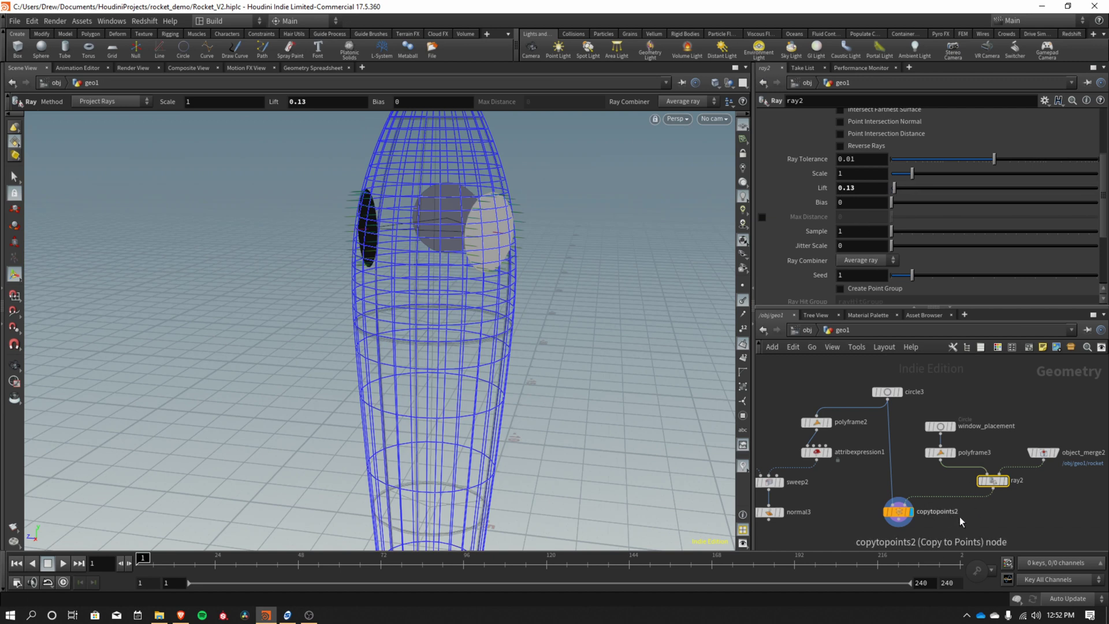
{"action": "middle_click_drag", "start_coordinate": [979, 517], "coordinate": [1050, 481]}
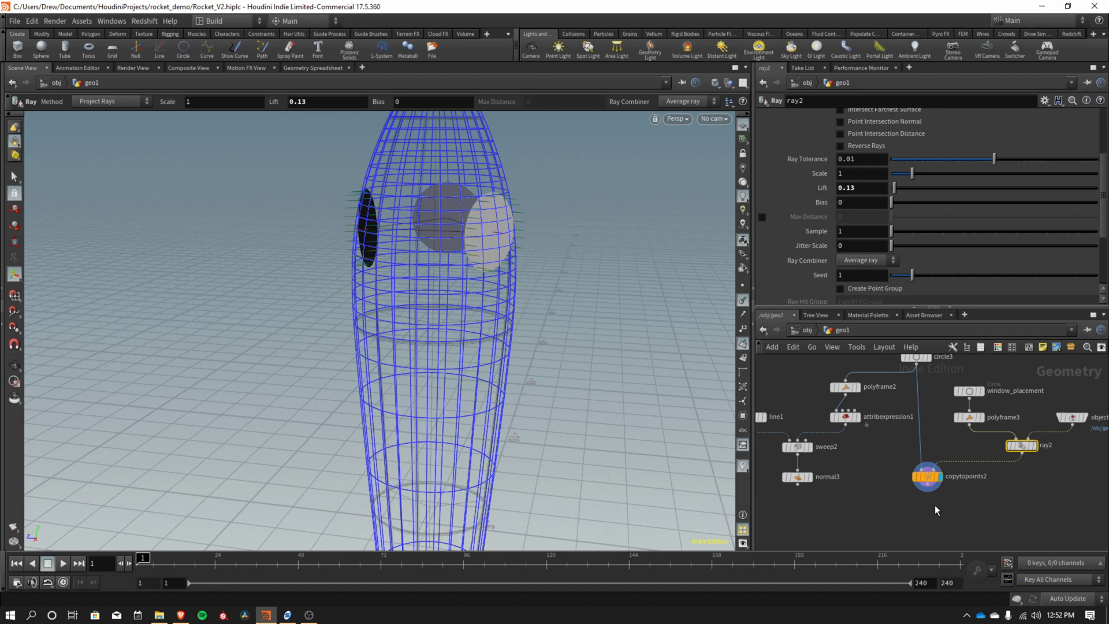
{"action": "middle_click_drag", "start_coordinate": [936, 504], "coordinate": [915, 518]}
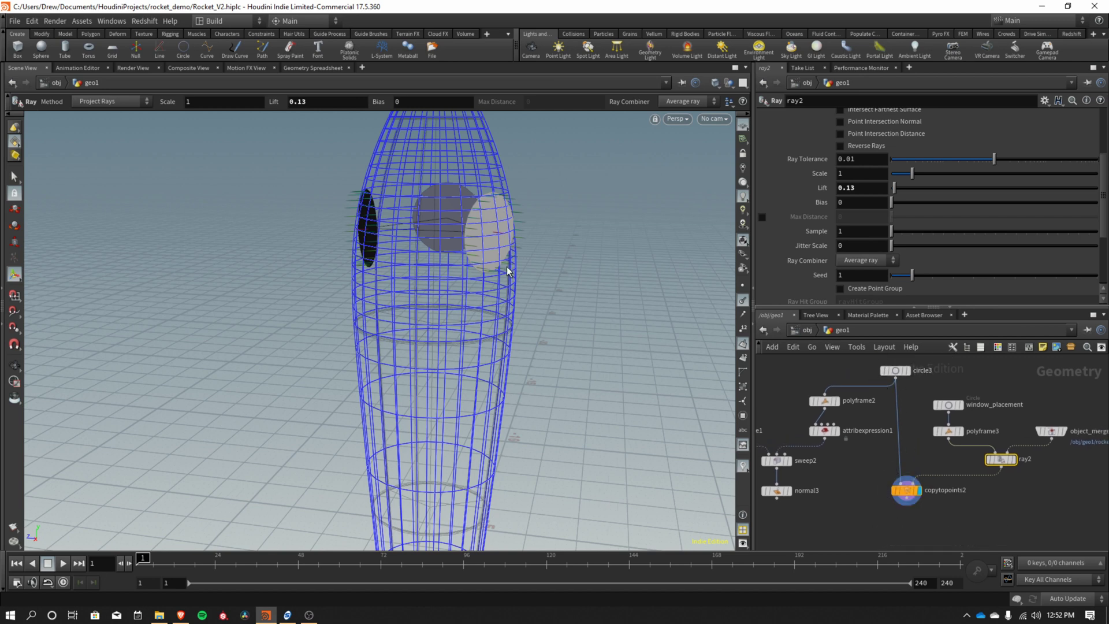
{"action": "left_click_drag", "start_coordinate": [491, 221], "coordinate": [613, 330], "text": "alt"}
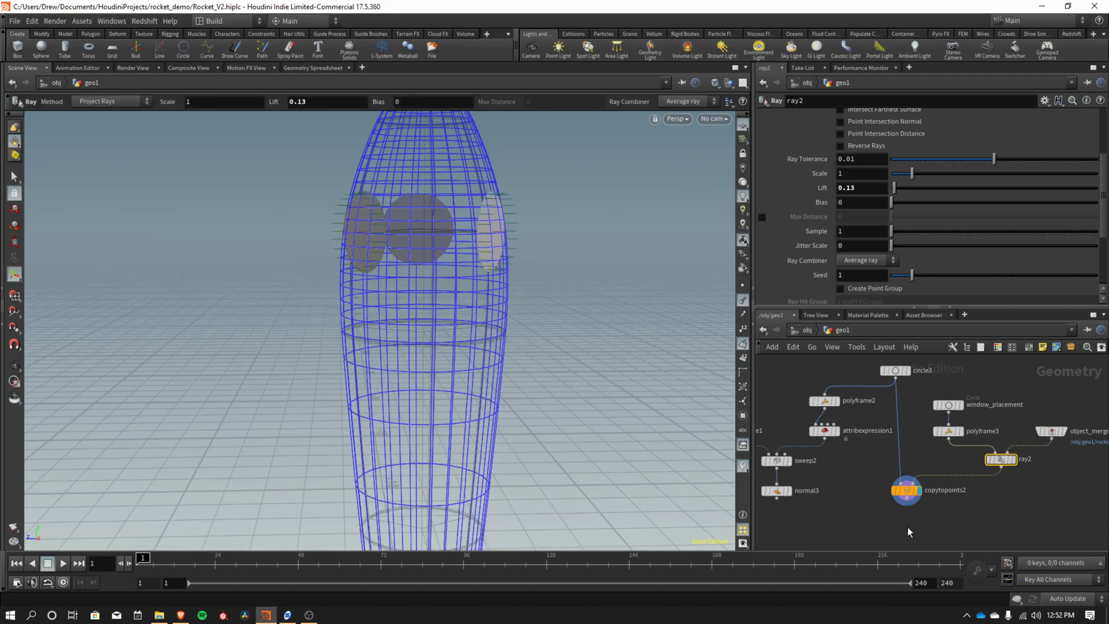
{"action": "middle_click_drag", "start_coordinate": [907, 527], "coordinate": [900, 476]}
Add a new ray3 node below copytopoints2.
{"action": "left_click", "coordinate": [901, 473]}
{"action": "key", "text": "Tab"}
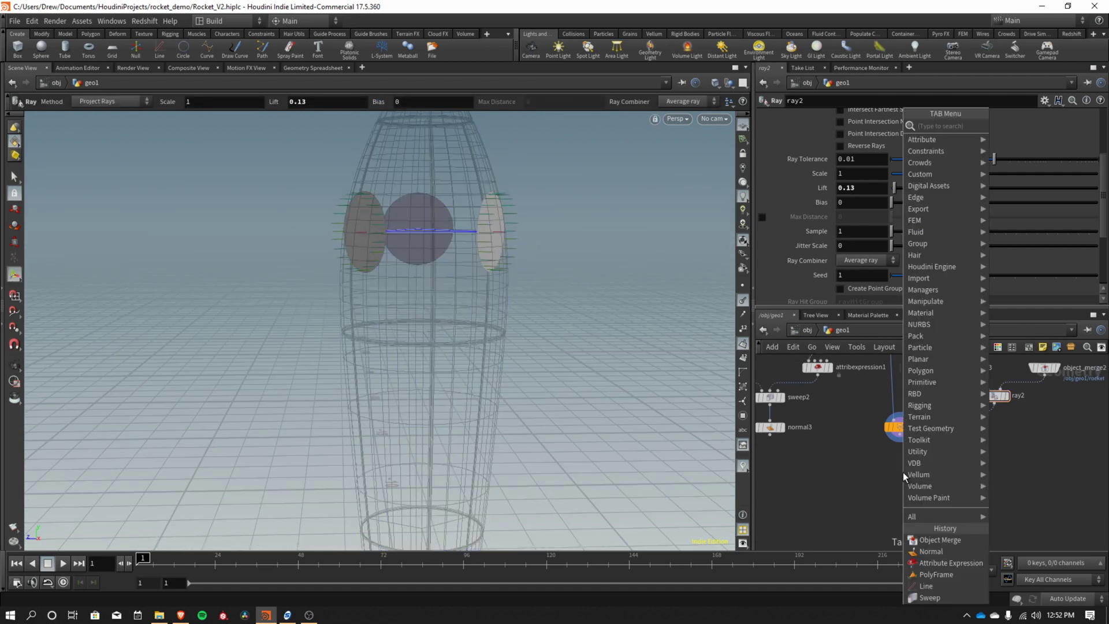
{"action": "type", "text": "null"}
{"action": "key", "text": "Return"}
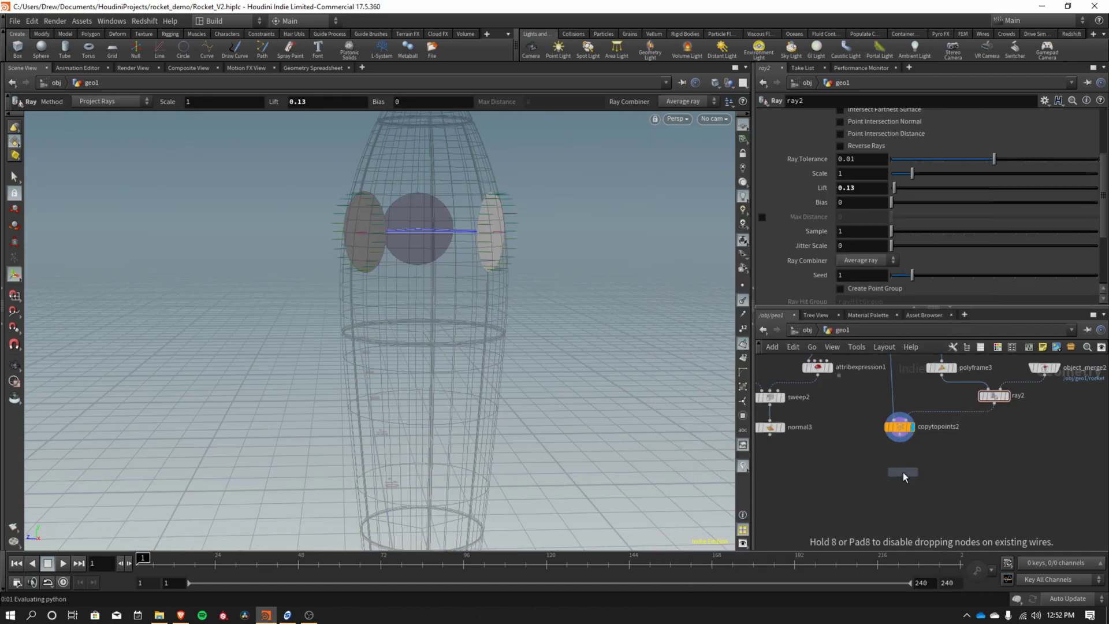
{"action": "left_click", "coordinate": [903, 473]}
Wire object_merge2 into ray3's second input and display the projected window discs.
{"action": "left_click", "coordinate": [906, 469]}
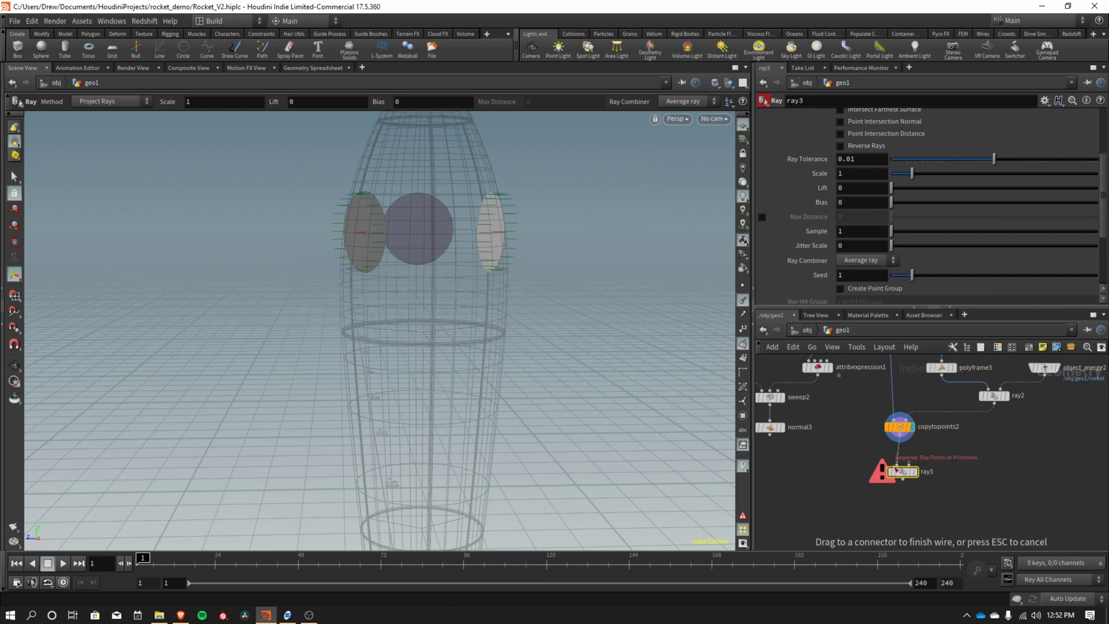
{"action": "left_click", "coordinate": [901, 467]}
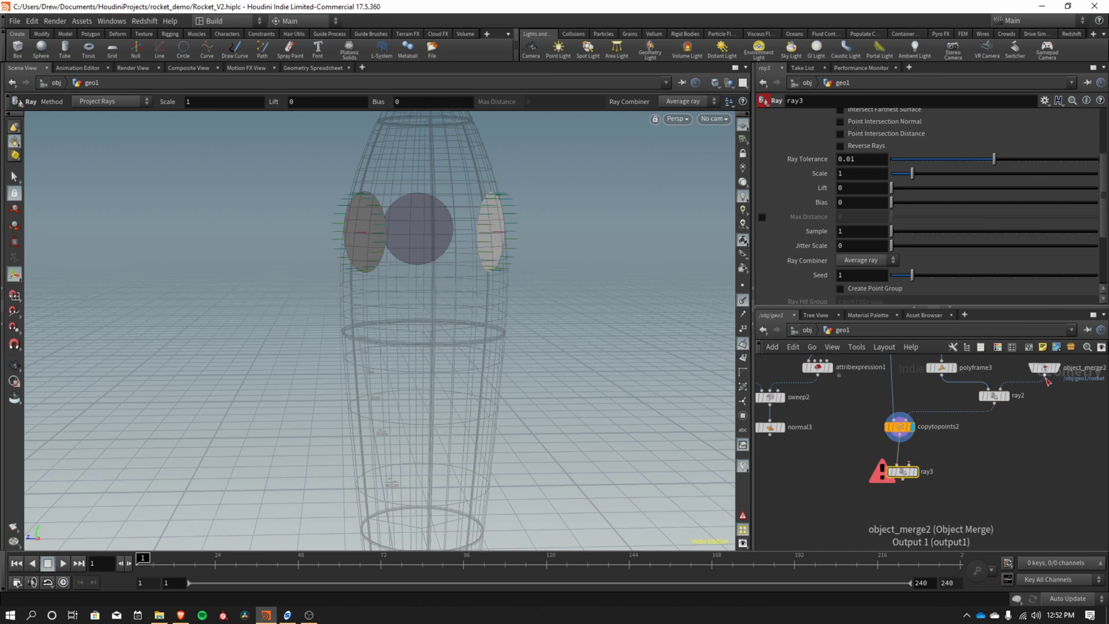
{"action": "left_click", "coordinate": [1046, 381]}
{"action": "left_click", "coordinate": [910, 465]}
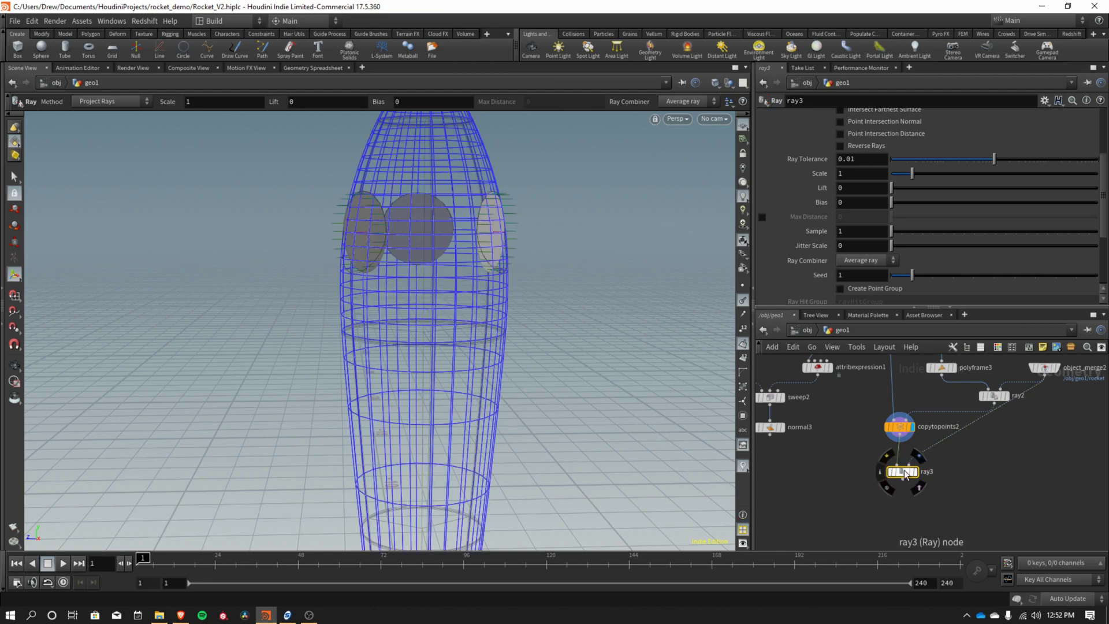
{"action": "left_click", "coordinate": [915, 469]}
{"action": "key", "text": "Escape"}
{"action": "left_click_drag", "start_coordinate": [460, 230], "coordinate": [501, 244]}
{"action": "key", "text": "Return"}
Rearrange the network, repositioning object_merge2.
{"action": "middle_click_drag", "start_coordinate": [945, 498], "coordinate": [991, 470]}
{"action": "mouse_move", "coordinate": [926, 507]}
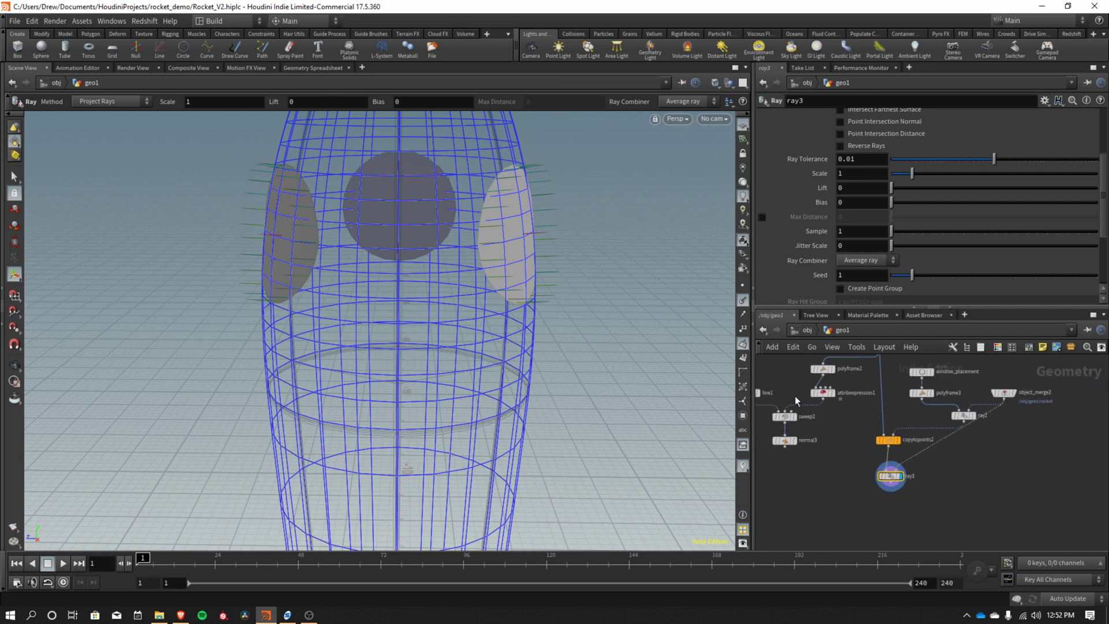
{"action": "scroll", "coordinate": [879, 465], "scroll_direction": "down", "scroll_amount": 2}
{"action": "middle_click_drag", "start_coordinate": [879, 465], "coordinate": [900, 446]}
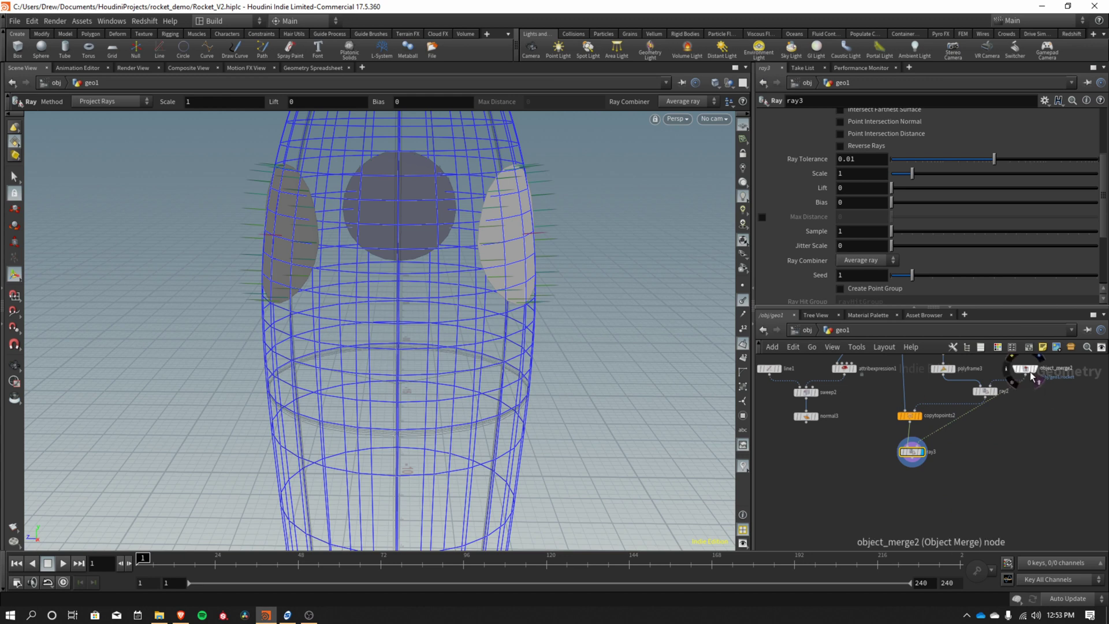
{"action": "left_click_drag", "start_coordinate": [1025, 369], "coordinate": [1028, 383]}
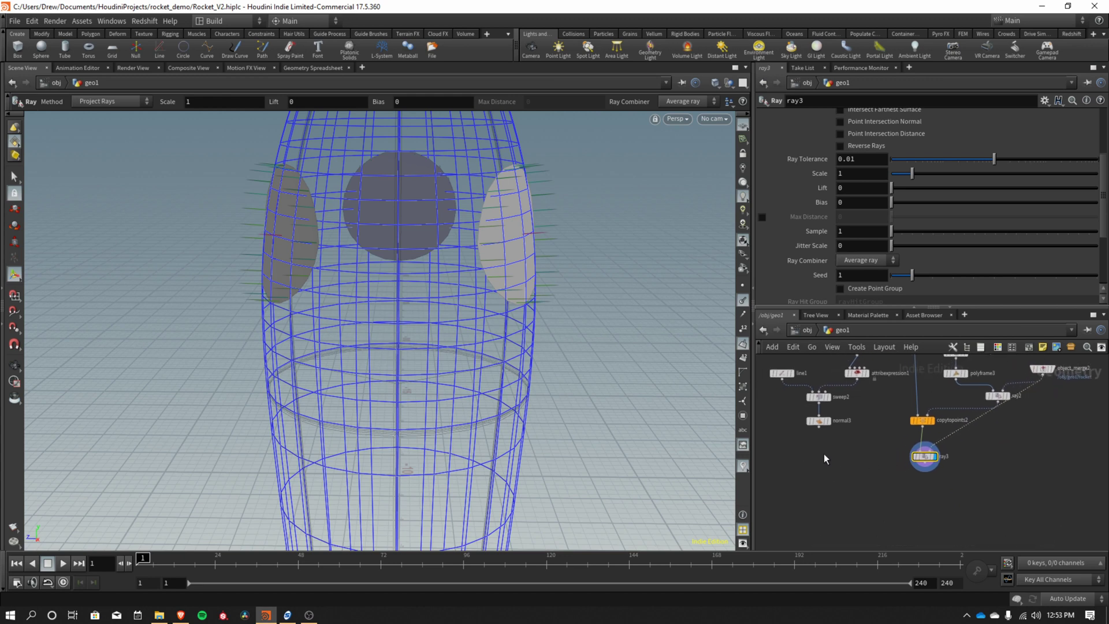
Add copytopoints3 with normal3's rim ring as source and ray2's window points as targets.
{"action": "key", "text": "Tab"}
{"action": "type", "text": "copy t"}
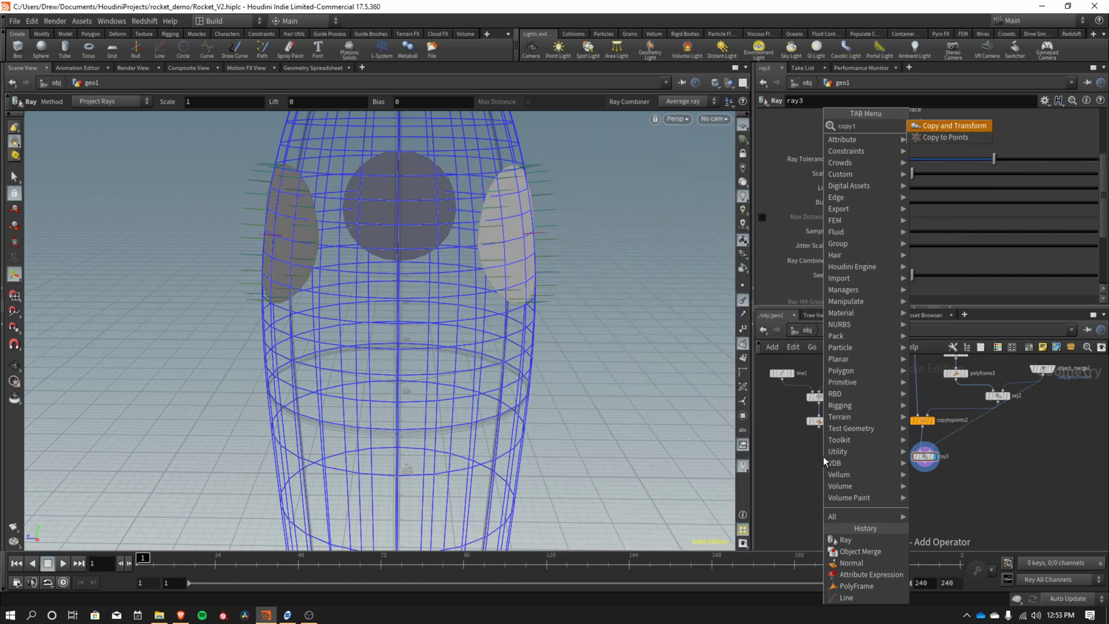
{"action": "key", "text": "Return"}
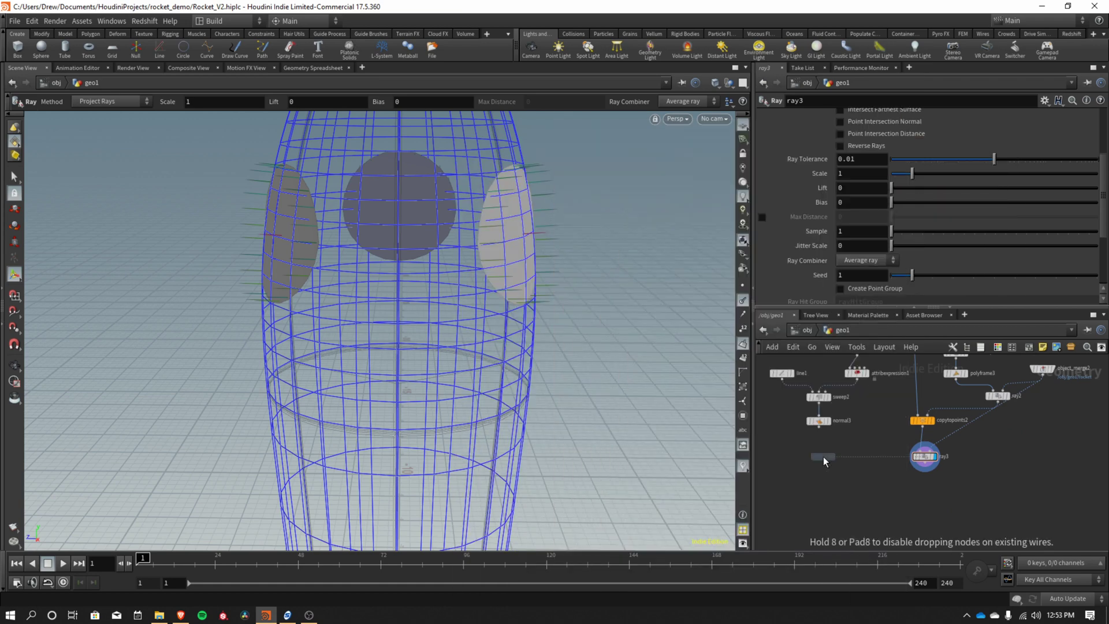
{"action": "left_click", "coordinate": [824, 456]}
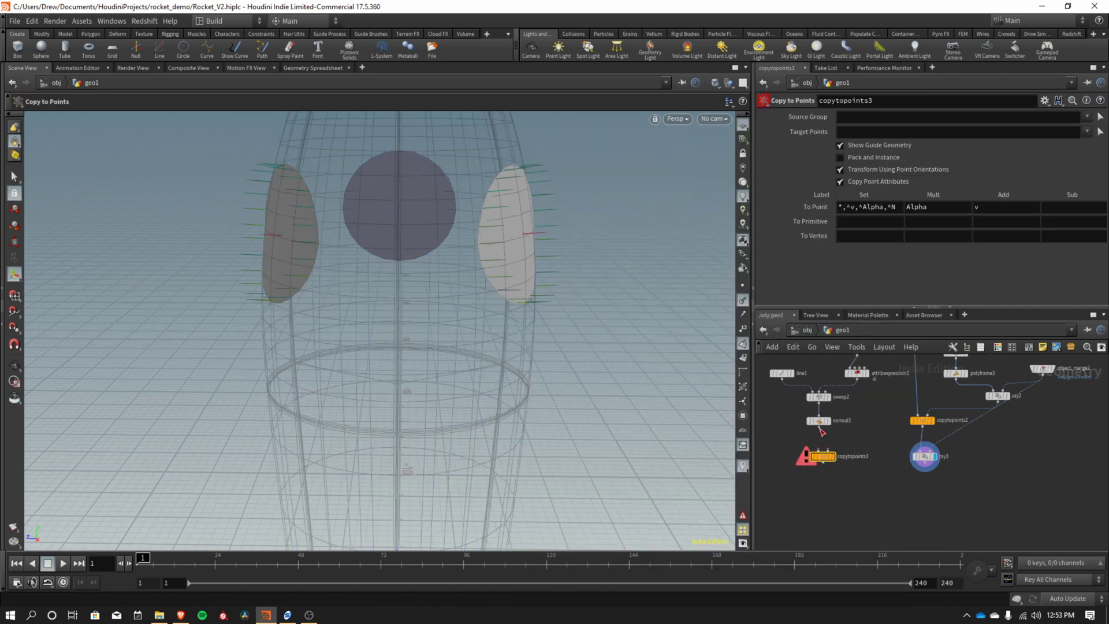
{"action": "left_click_drag", "start_coordinate": [820, 430], "coordinate": [826, 457]}
{"action": "middle_click_drag", "start_coordinate": [1028, 462], "coordinate": [1034, 509]}
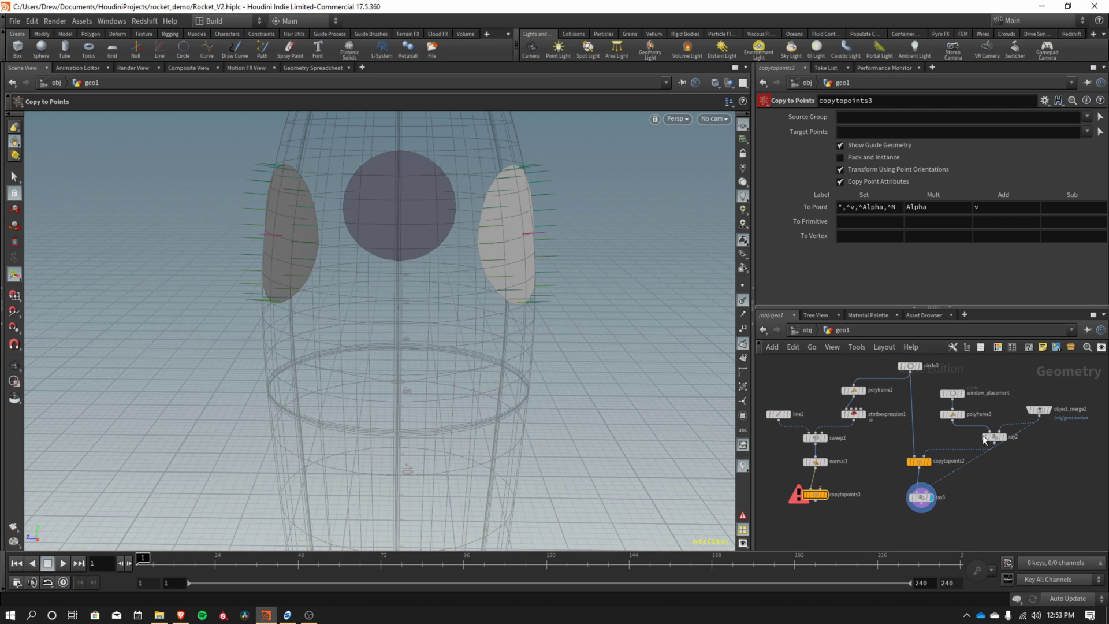
{"action": "left_click_drag", "start_coordinate": [996, 445], "coordinate": [823, 493]}
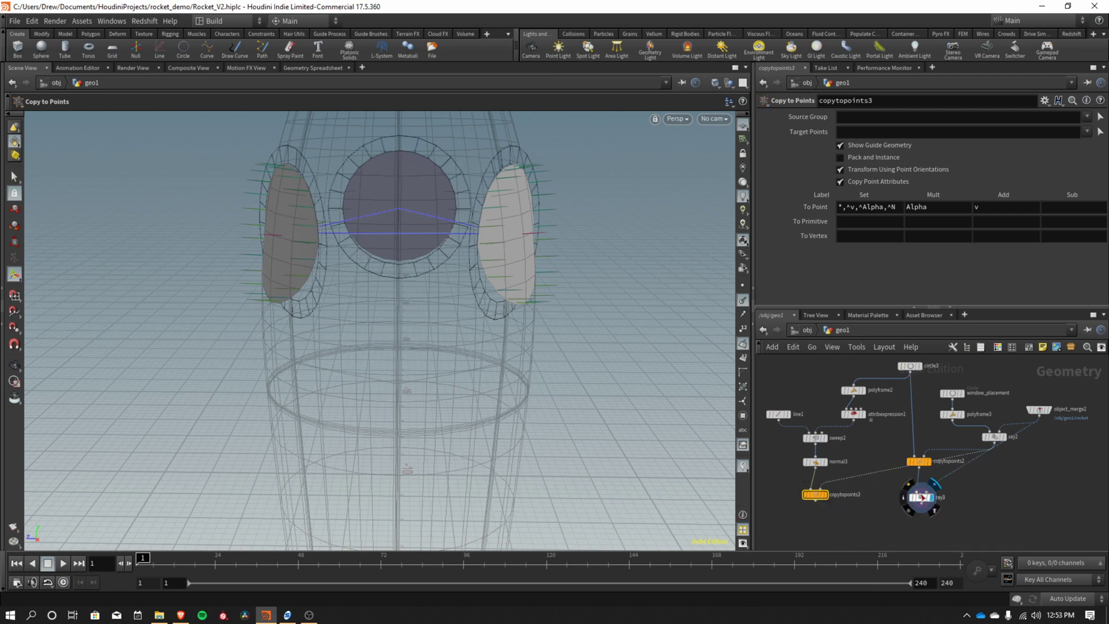
Tidy copytopoints2 and ray3 in the network and orbit to inspect the new rims.
{"action": "left_click_drag", "start_coordinate": [916, 460], "coordinate": [913, 450]}
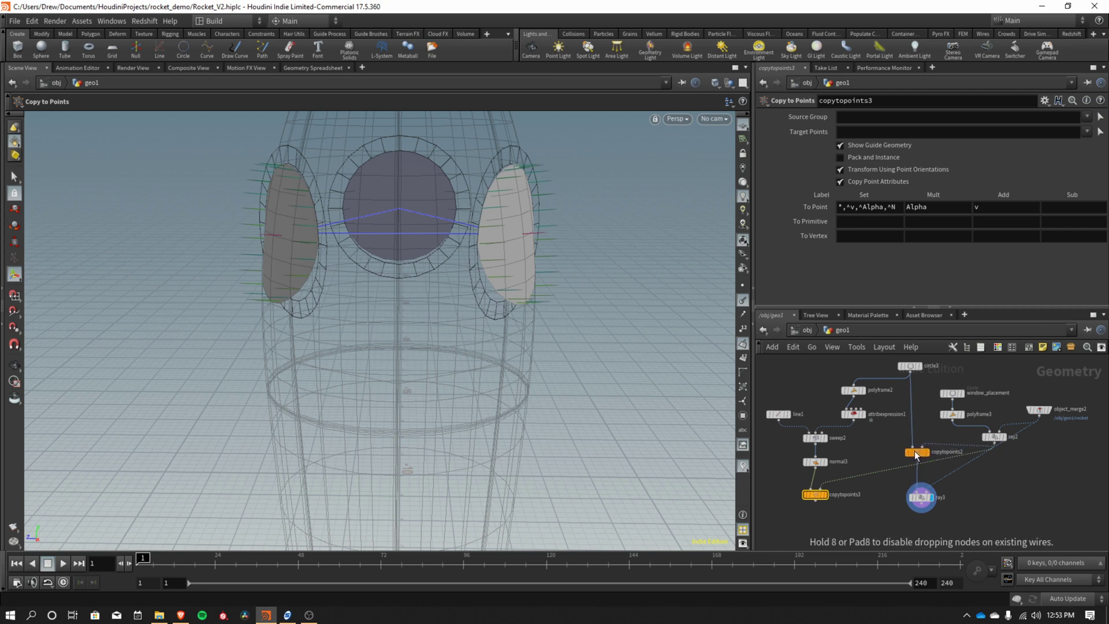
{"action": "middle_click_drag", "start_coordinate": [1005, 462], "coordinate": [948, 440]}
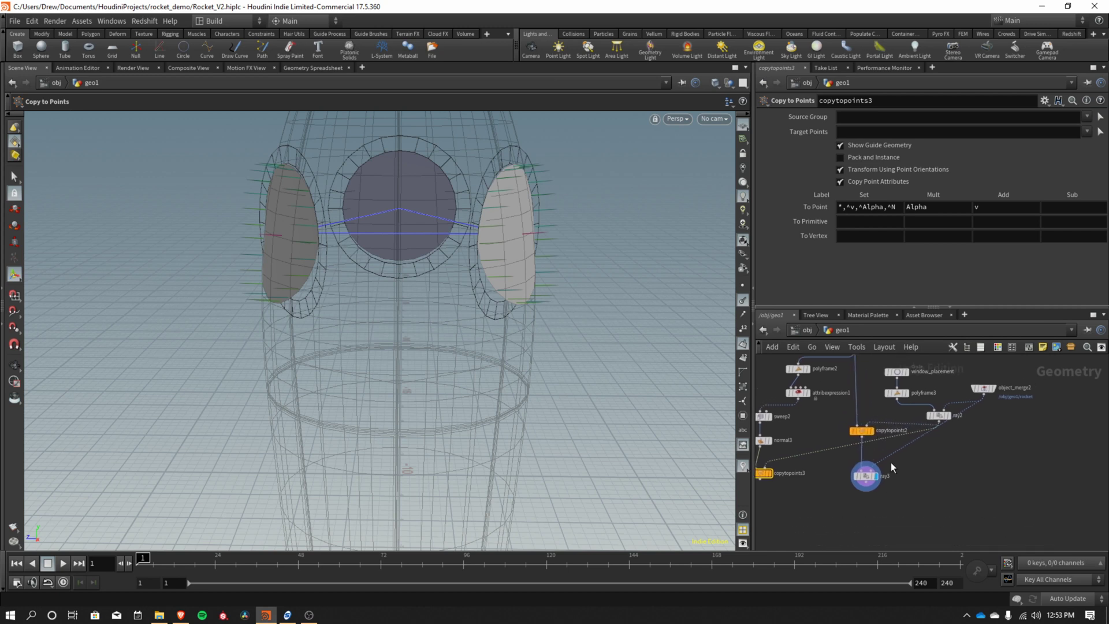
{"action": "left_click_drag", "start_coordinate": [865, 483], "coordinate": [948, 477]}
{"action": "middle_click_drag", "start_coordinate": [948, 424], "coordinate": [993, 469]}
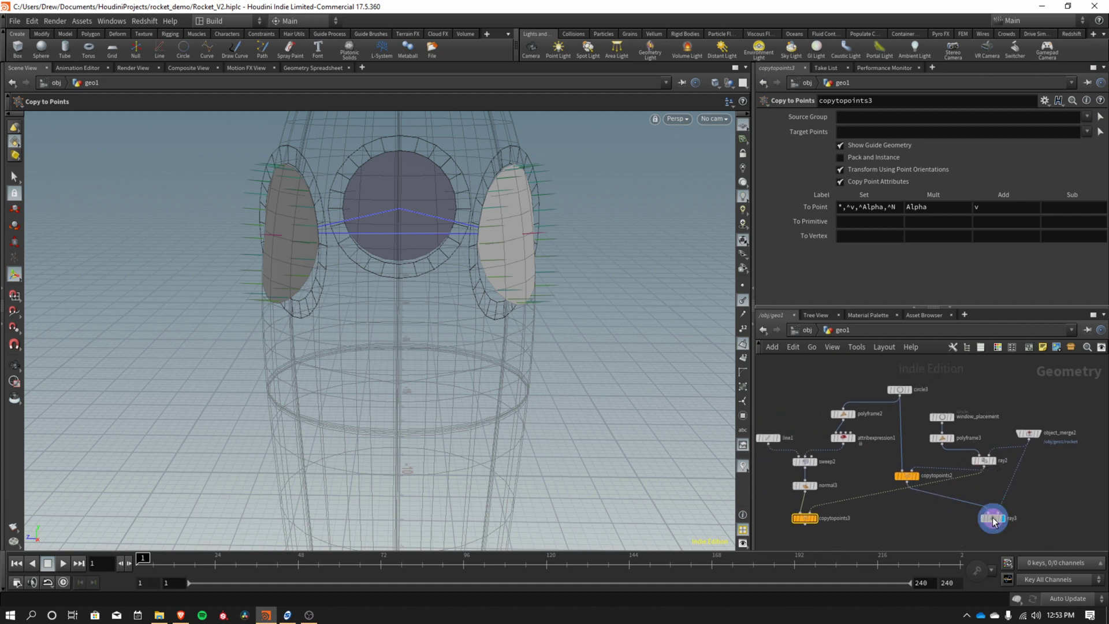
{"action": "left_click_drag", "start_coordinate": [994, 514], "coordinate": [963, 511]}
{"action": "middle_click_drag", "start_coordinate": [883, 514], "coordinate": [917, 481]}
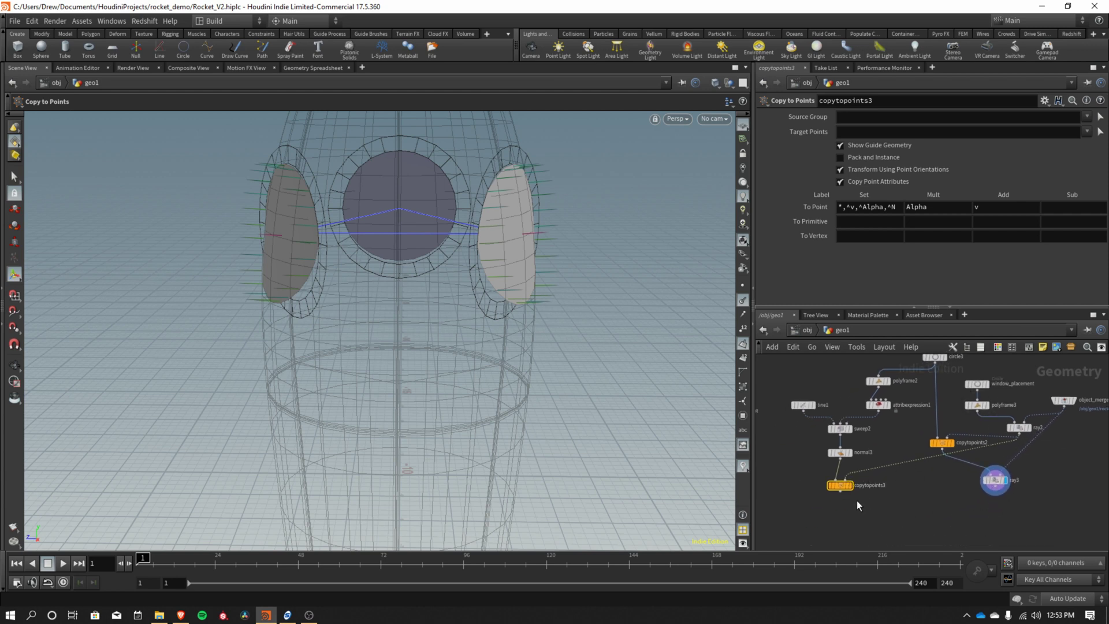
{"action": "key", "text": "Escape"}
{"action": "left_click_drag", "start_coordinate": [545, 306], "coordinate": [543, 266]}
{"action": "key", "text": "Return"}
{"action": "key", "text": "Escape"}
{"action": "key", "text": "Return"}
{"action": "middle_click_drag", "start_coordinate": [906, 508], "coordinate": [899, 473]}
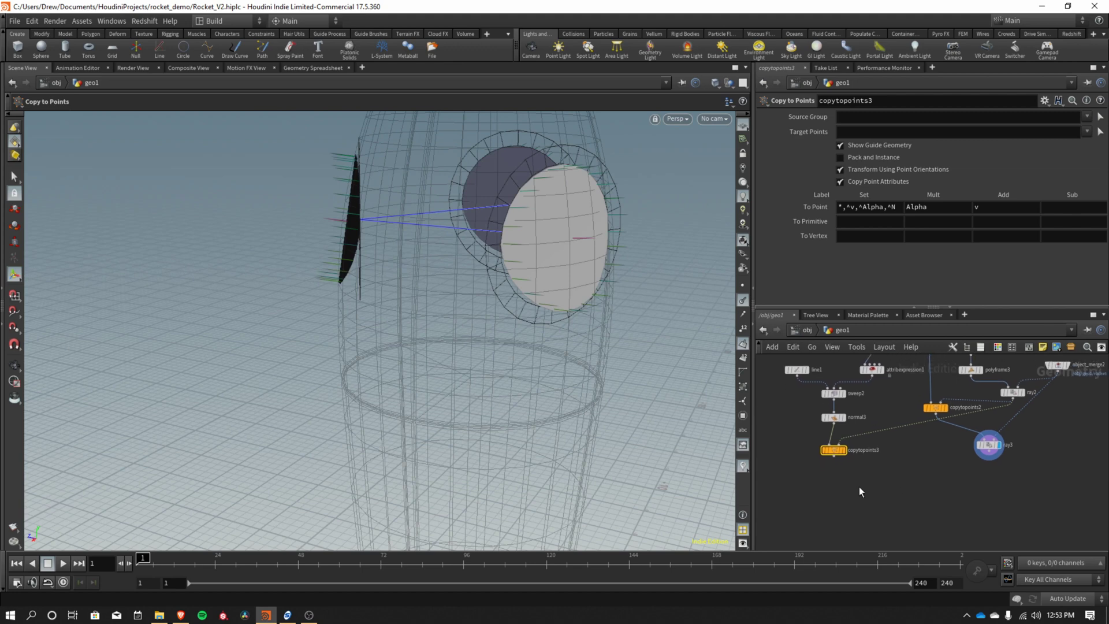
Add ray4 fed by copytopoints3, with object_merge2 as its collision input.
{"action": "key", "text": "Tab"}
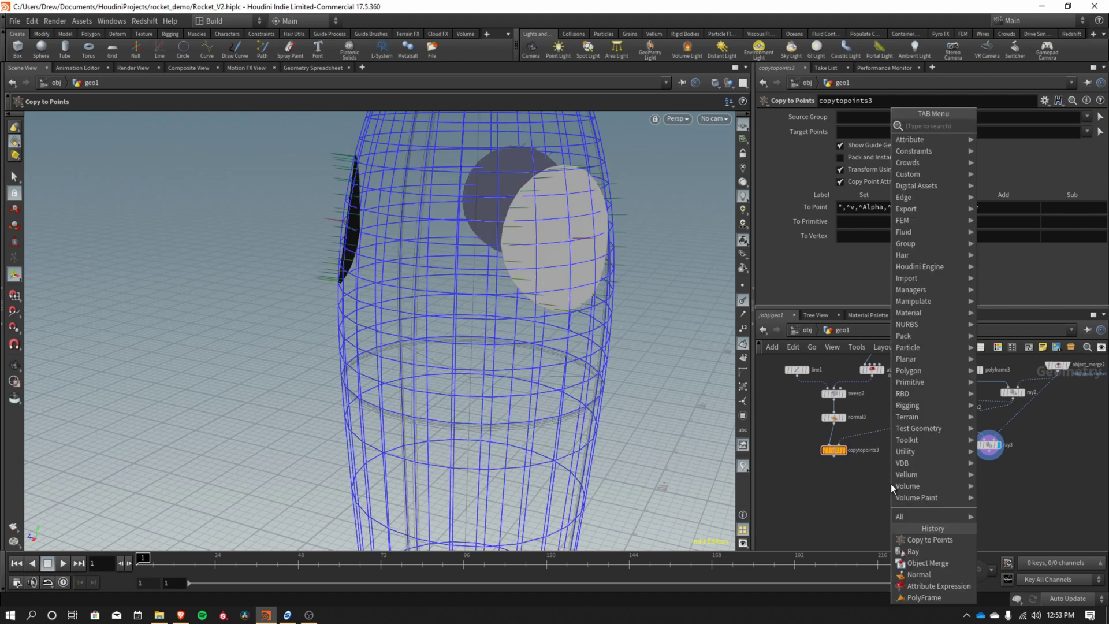
{"action": "type", "text": "merge"}
{"action": "key", "text": "Return"}
{"action": "left_click", "coordinate": [899, 498]}
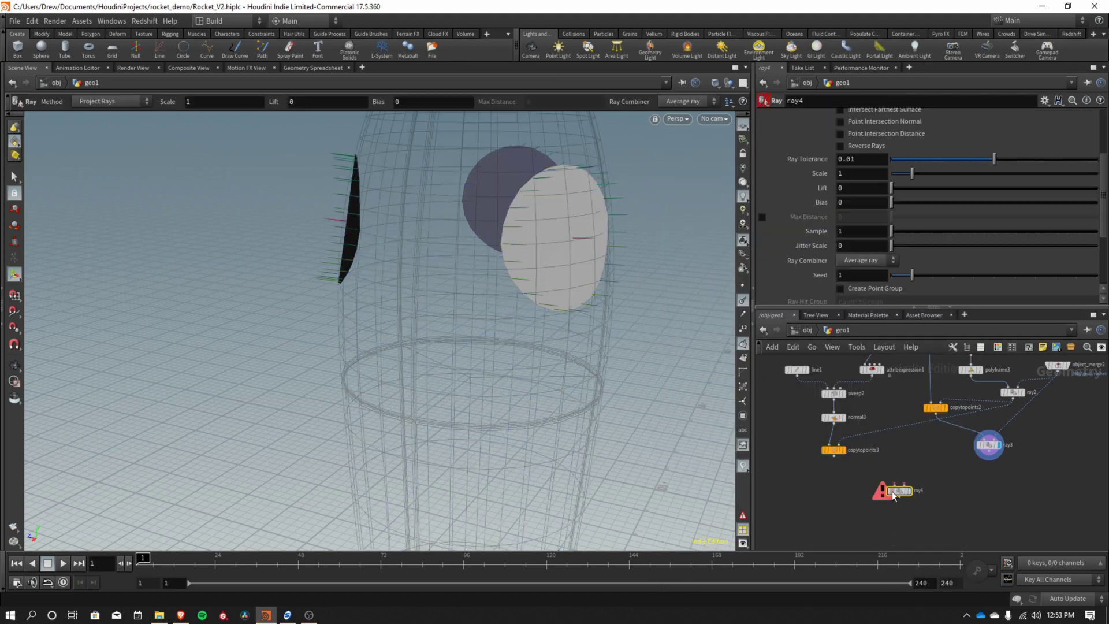
{"action": "left_click_drag", "start_coordinate": [834, 456], "coordinate": [846, 495]}
{"action": "left_click_drag", "start_coordinate": [1059, 368], "coordinate": [898, 438]}
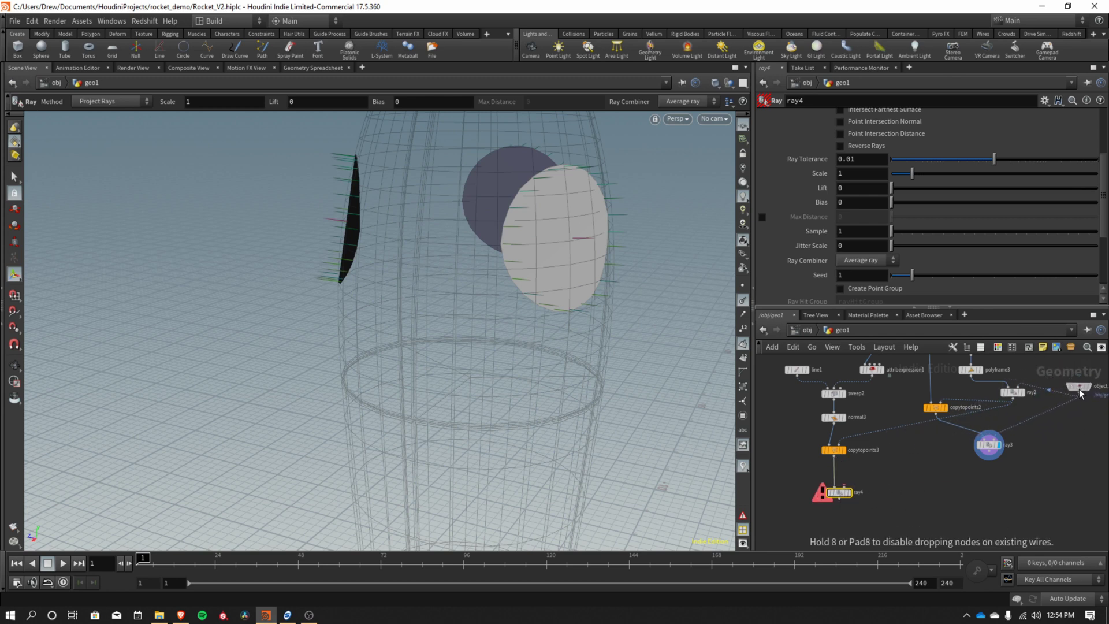
{"action": "left_click_drag", "start_coordinate": [1078, 393], "coordinate": [850, 495]}
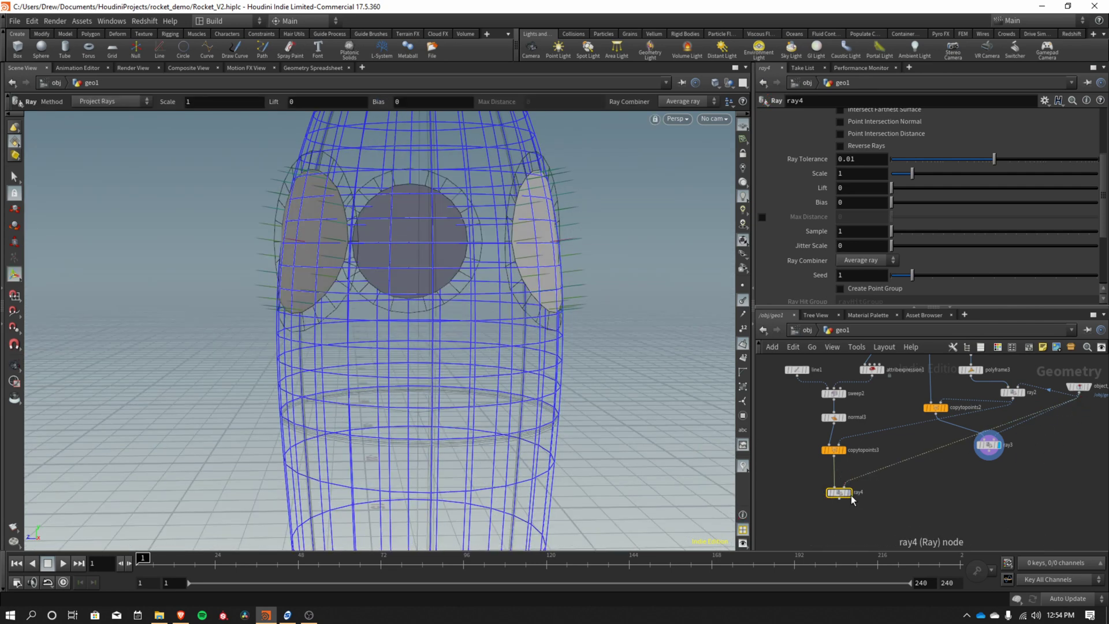
Check the wrapped rims, hide the normal display, and select ray2.
{"action": "key", "text": "Escape"}
{"action": "left_click_drag", "start_coordinate": [617, 369], "coordinate": [473, 427]}
{"action": "key", "text": "Return"}
{"action": "left_click", "coordinate": [744, 312]}
{"action": "key", "text": "Escape"}
{"action": "key", "text": "Return"}
{"action": "middle_click_drag", "start_coordinate": [978, 463], "coordinate": [1002, 496]}
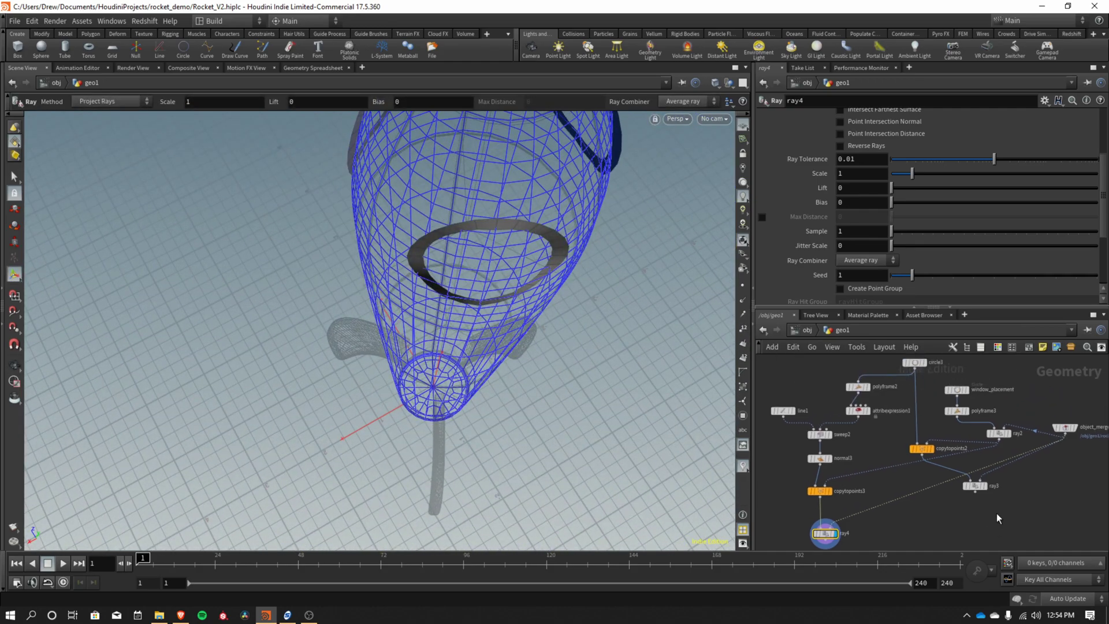
{"action": "left_click", "coordinate": [1000, 432]}
Adjust ray2's Lift to 0.22 so the rims sit at the right height.
{"action": "middle_click_drag", "start_coordinate": [922, 507], "coordinate": [909, 485]}
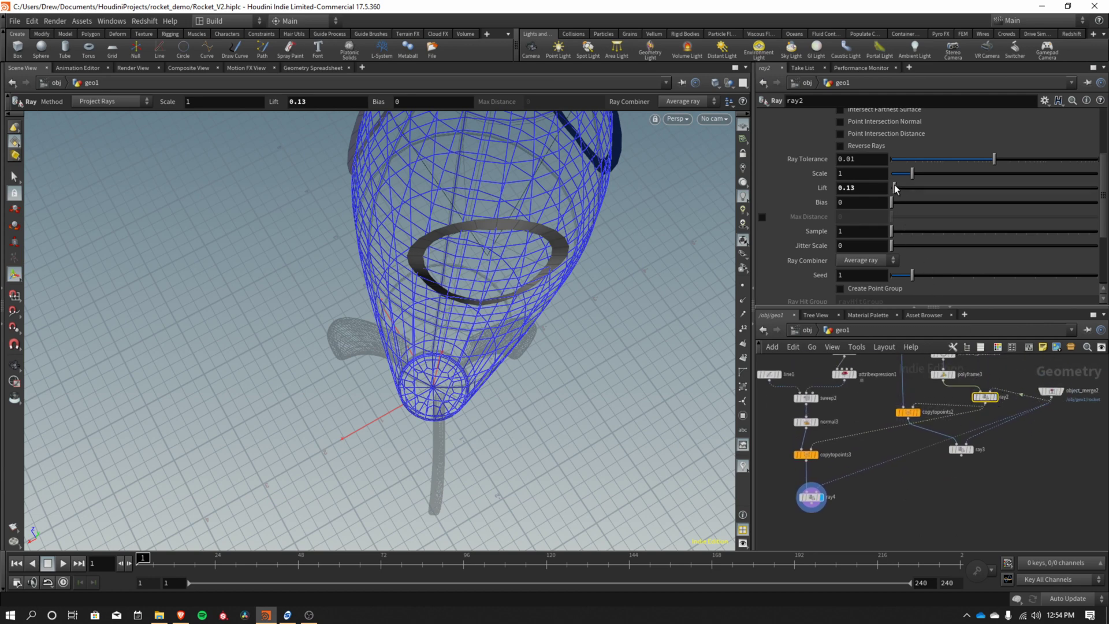
{"action": "left_click_drag", "start_coordinate": [894, 188], "coordinate": [897, 188]}
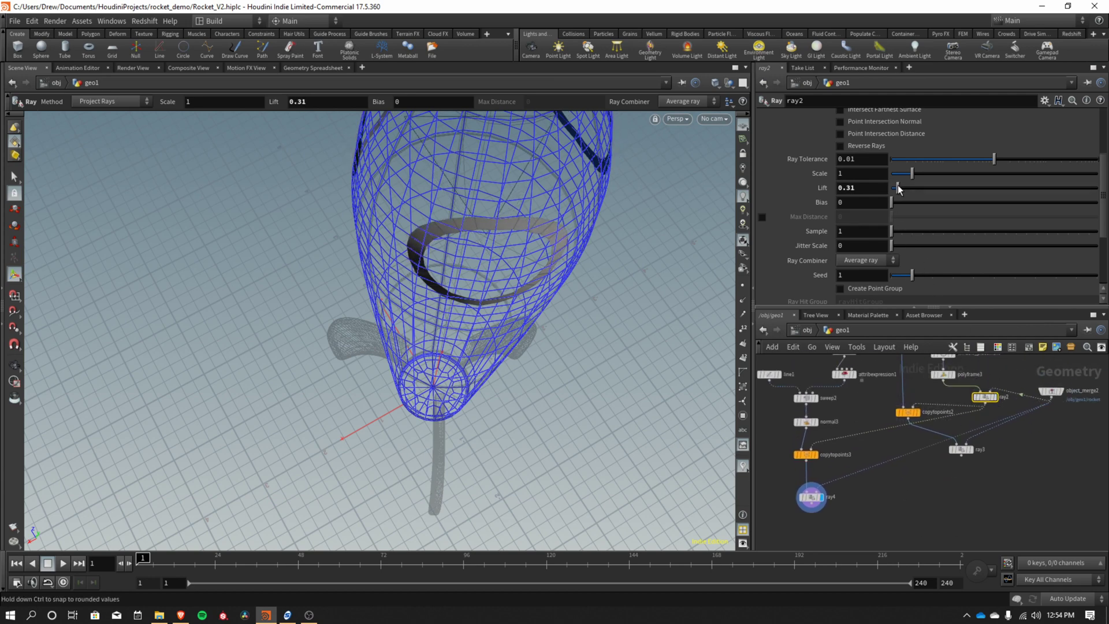
{"action": "left_click_drag", "start_coordinate": [427, 272], "coordinate": [631, 233]}
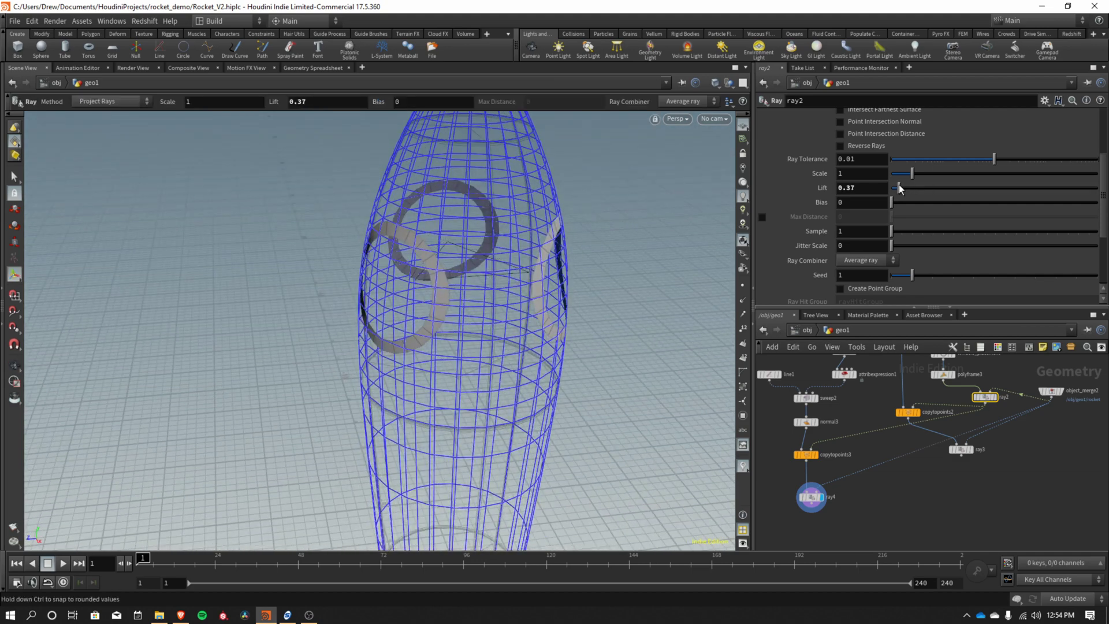
{"action": "left_click_drag", "start_coordinate": [898, 184], "coordinate": [896, 183]}
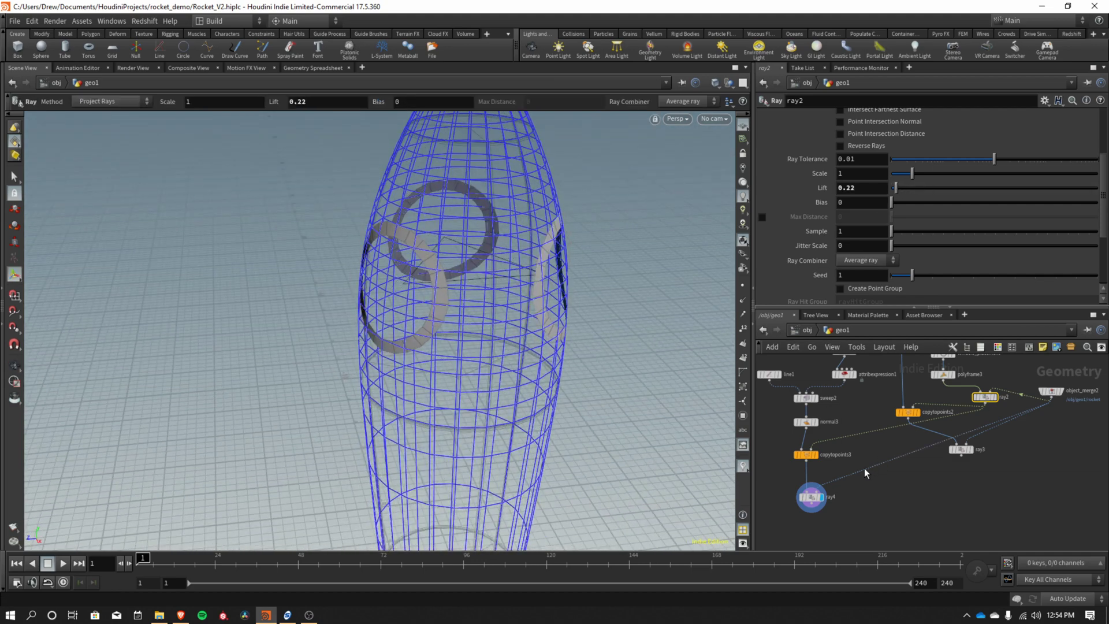
Compare the copytopoints3, ray4 and ray3 outputs by switching display flags and orbiting.
{"action": "left_click", "coordinate": [815, 454]}
{"action": "key", "text": "Escape"}
{"action": "left_click_drag", "start_coordinate": [625, 282], "coordinate": [523, 271]}
{"action": "key", "text": "Return"}
{"action": "left_click", "coordinate": [820, 497]}
{"action": "key", "text": "Escape"}
{"action": "left_click_drag", "start_coordinate": [635, 263], "coordinate": [475, 260]}
{"action": "key", "text": "Return"}
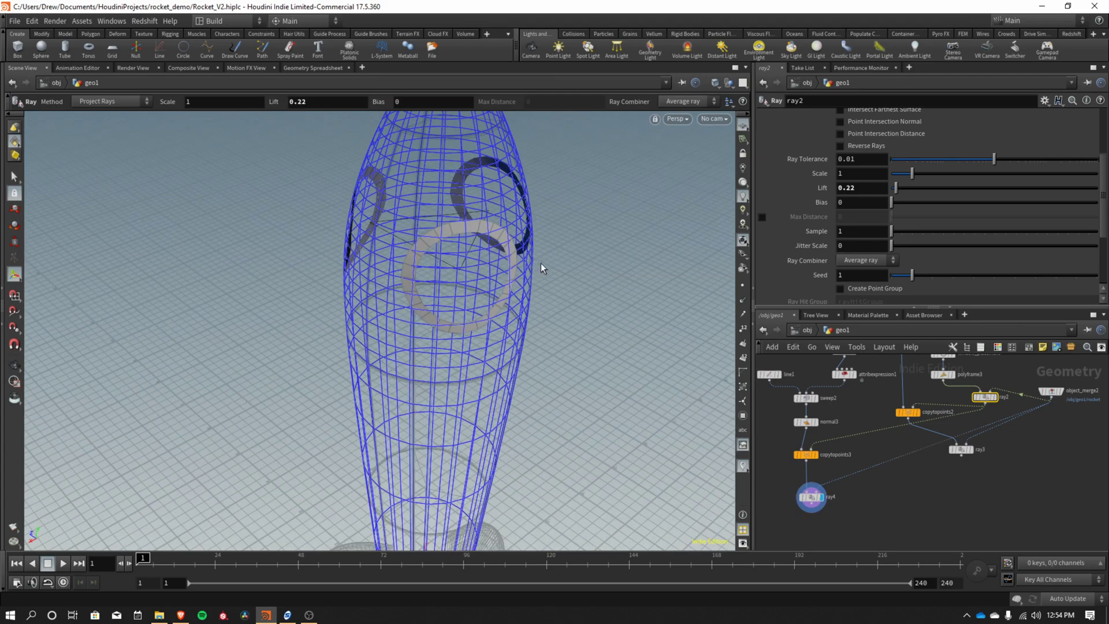
{"action": "left_click", "coordinate": [974, 455]}
{"action": "key", "text": "Escape"}
{"action": "left_click_drag", "start_coordinate": [471, 278], "coordinate": [514, 281]}
{"action": "key", "text": "Return"}
{"action": "scroll", "coordinate": [951, 486], "scroll_direction": "down", "scroll_amount": 2}
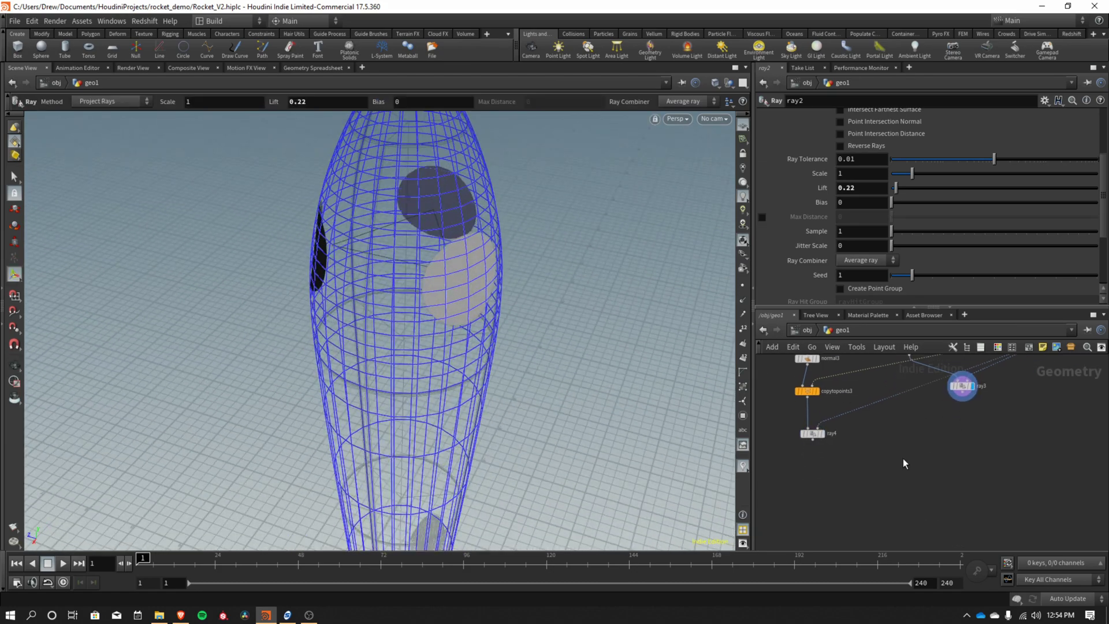
Merge ray4's projected rims with ray3's window discs in a new merge3 node.
{"action": "key", "text": "Tab"}
{"action": "type", "text": "merge"}
{"action": "key", "text": "Return"}
{"action": "left_click", "coordinate": [893, 501]}
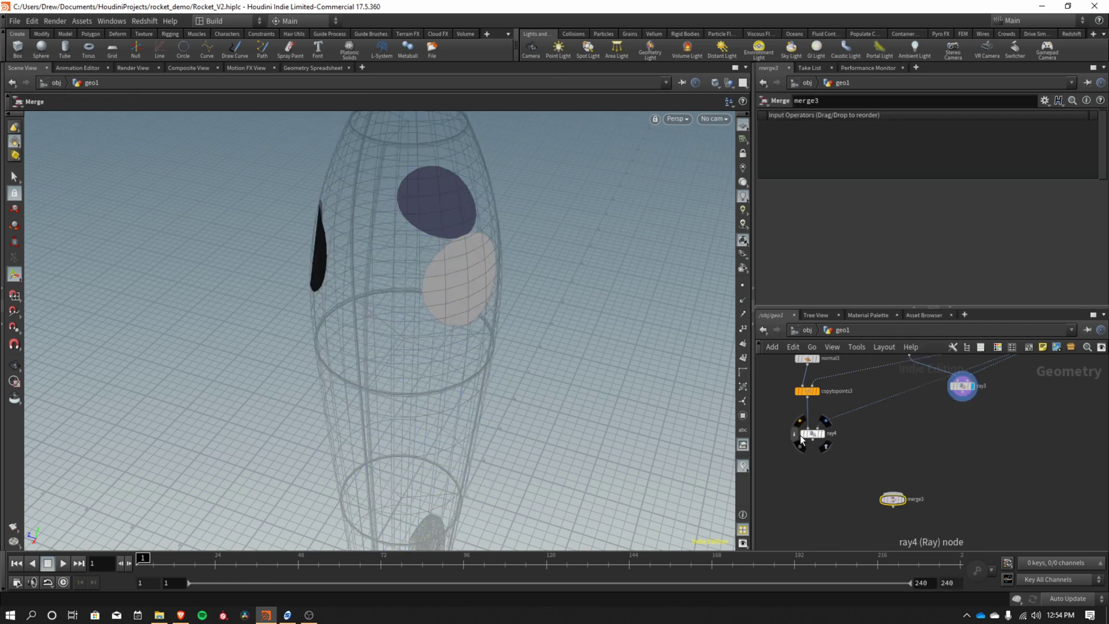
{"action": "left_click_drag", "start_coordinate": [813, 441], "coordinate": [893, 492]}
{"action": "left_click_drag", "start_coordinate": [962, 399], "coordinate": [903, 504]}
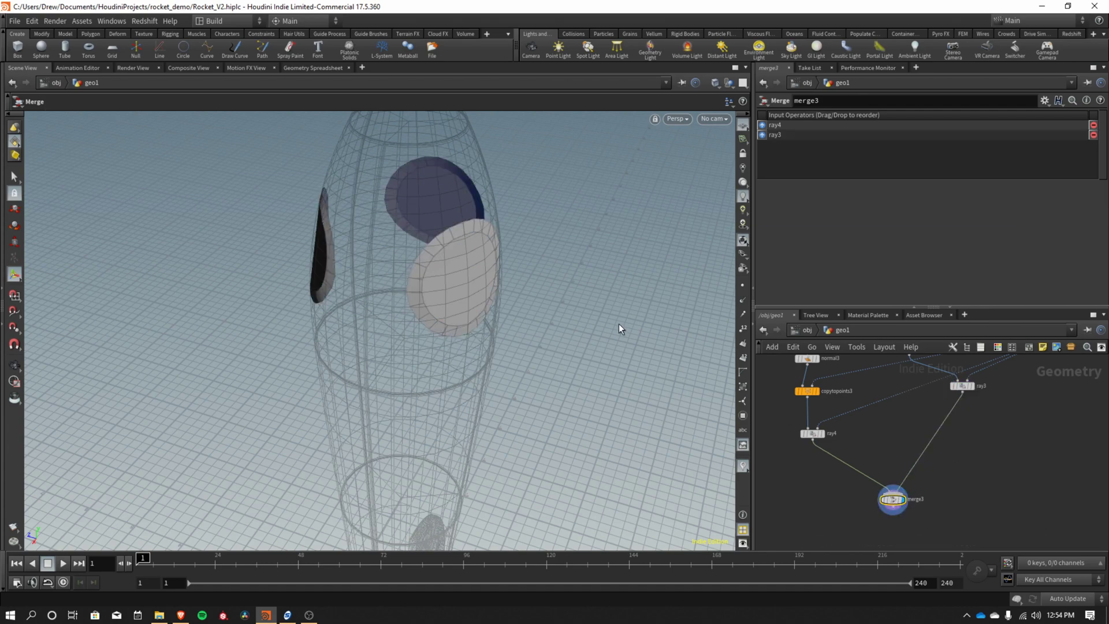
{"action": "key", "text": "Escape"}
{"action": "left_click_drag", "start_coordinate": [566, 314], "coordinate": [694, 357]}
Insert a PolyExtrude node between ray4 and merge3 on the window rim branch.
{"action": "key", "text": "Return"}
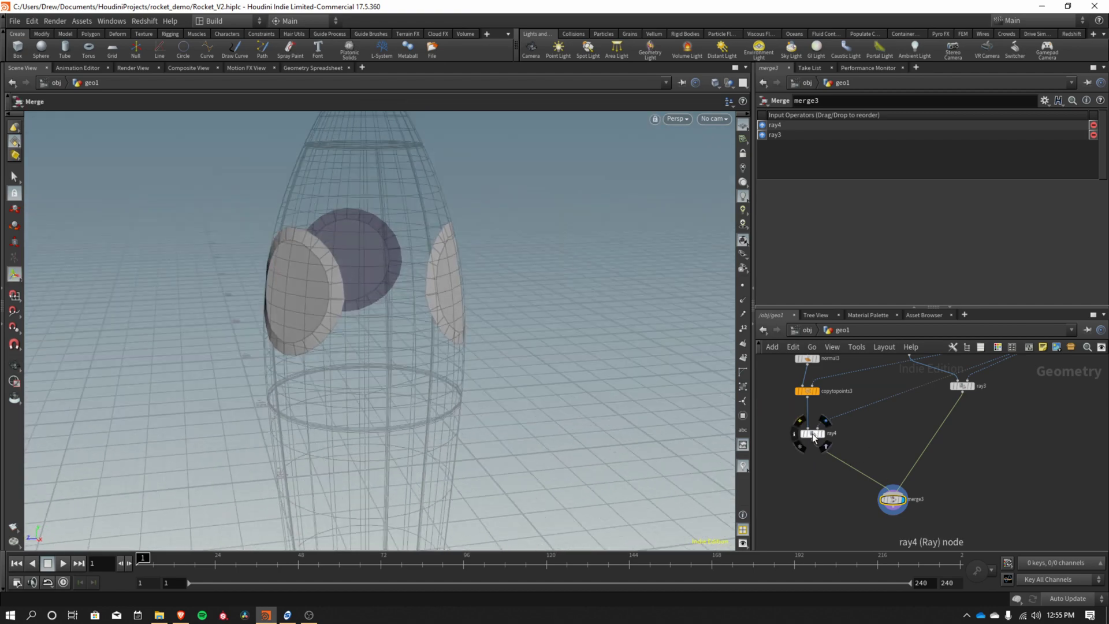
{"action": "left_click_drag", "start_coordinate": [813, 434], "coordinate": [812, 429]}
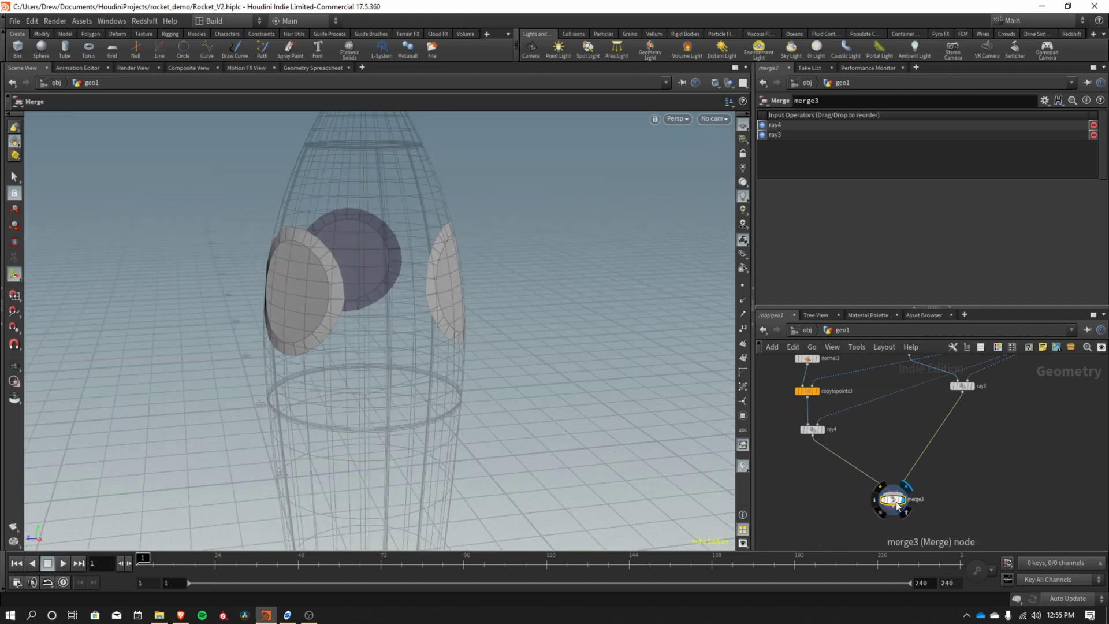
{"action": "key", "text": "Tab"}
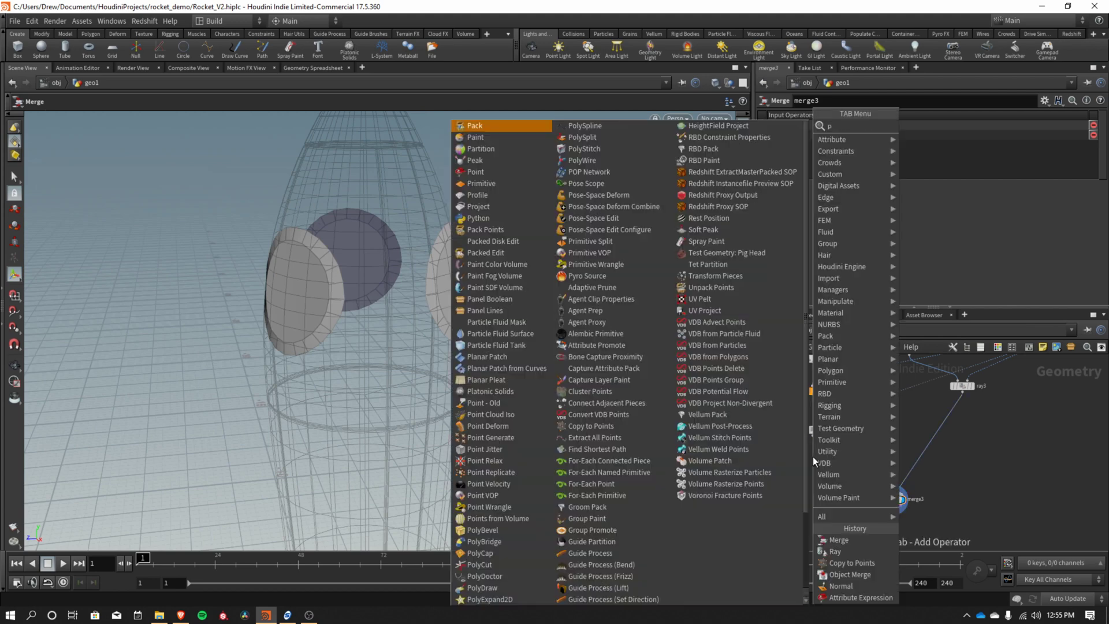
{"action": "type", "text": "polye"}
{"action": "key", "text": "Return"}
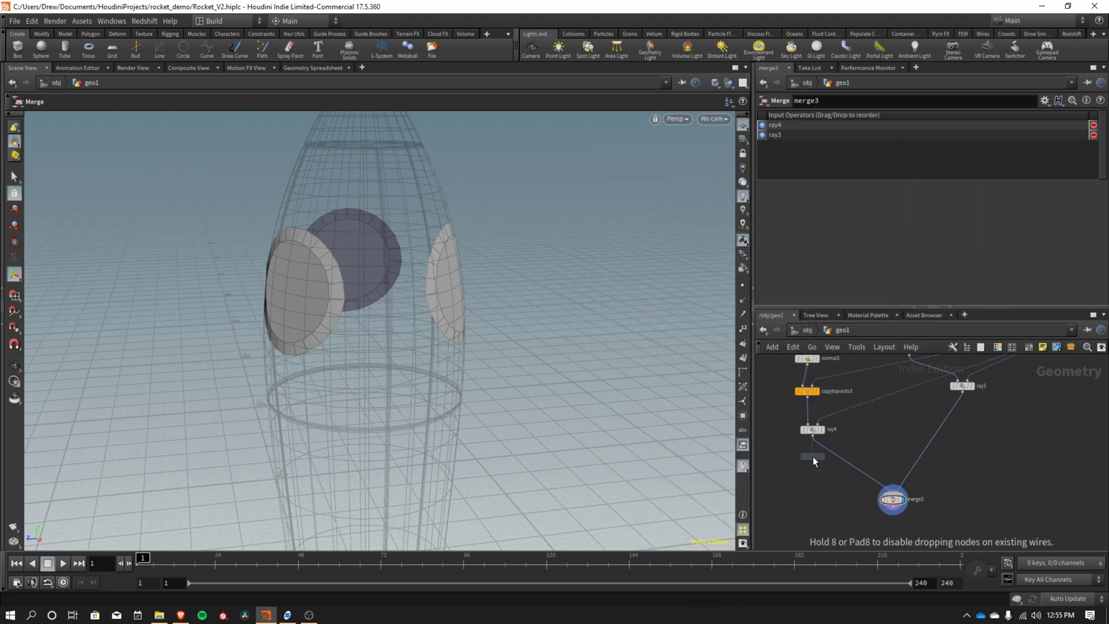
{"action": "left_click", "coordinate": [837, 452]}
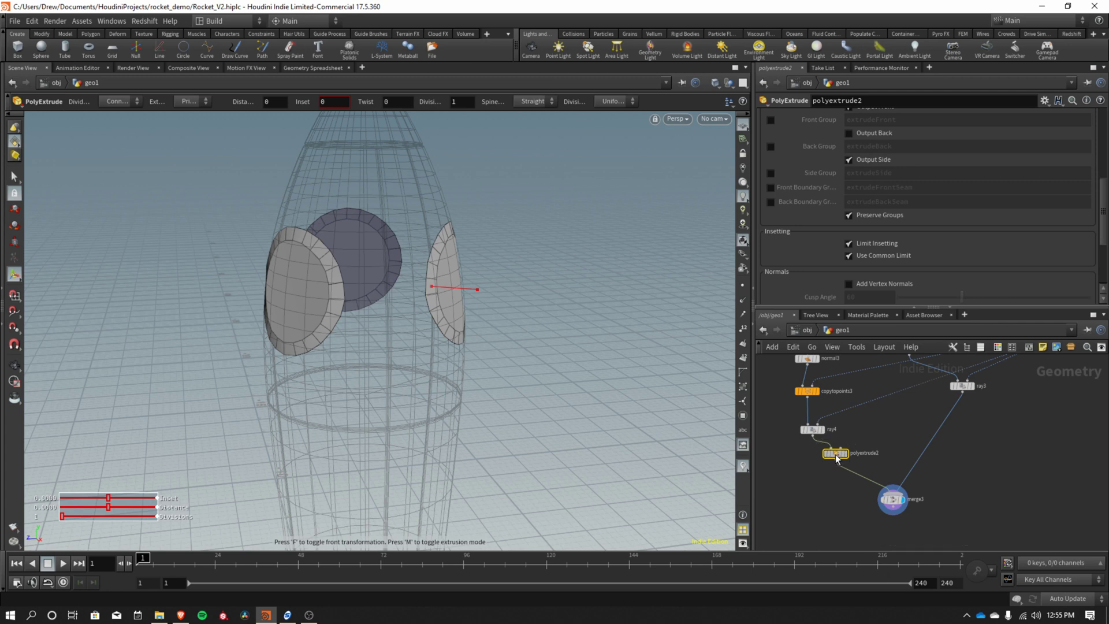
{"action": "left_click_drag", "start_coordinate": [836, 455], "coordinate": [816, 458]}
Extrude the window rims outward to about 0.13, undoing a larger stretch.
{"action": "left_click_drag", "start_coordinate": [466, 284], "coordinate": [485, 290]}
{"action": "scroll", "coordinate": [819, 248], "scroll_direction": "up", "scroll_amount": 5}
{"action": "scroll", "coordinate": [822, 231], "scroll_direction": "up", "scroll_amount": 3}
{"action": "left_click_drag", "start_coordinate": [994, 168], "coordinate": [998, 169]}
{"action": "key", "text": "Escape"}
{"action": "key", "text": "Return"}
{"action": "left_click_drag", "start_coordinate": [439, 287], "coordinate": [502, 336]}
{"action": "key", "text": "ctrl+z"}
Reduce the rim extrusion distance to about 0.065, then bring up node search at the ray3 branch.
{"action": "scroll", "coordinate": [491, 335], "scroll_direction": "up", "scroll_amount": 5}
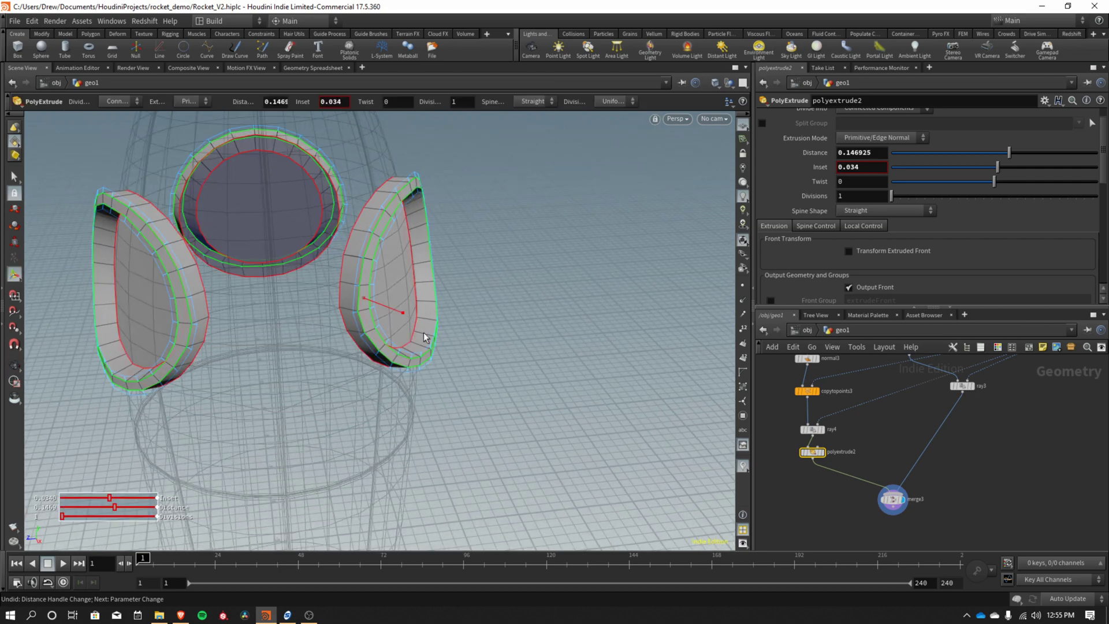
{"action": "key", "text": "Return"}
{"action": "left_click_drag", "start_coordinate": [463, 297], "coordinate": [261, 335]}
{"action": "key", "text": "Escape"}
{"action": "key", "text": "Return"}
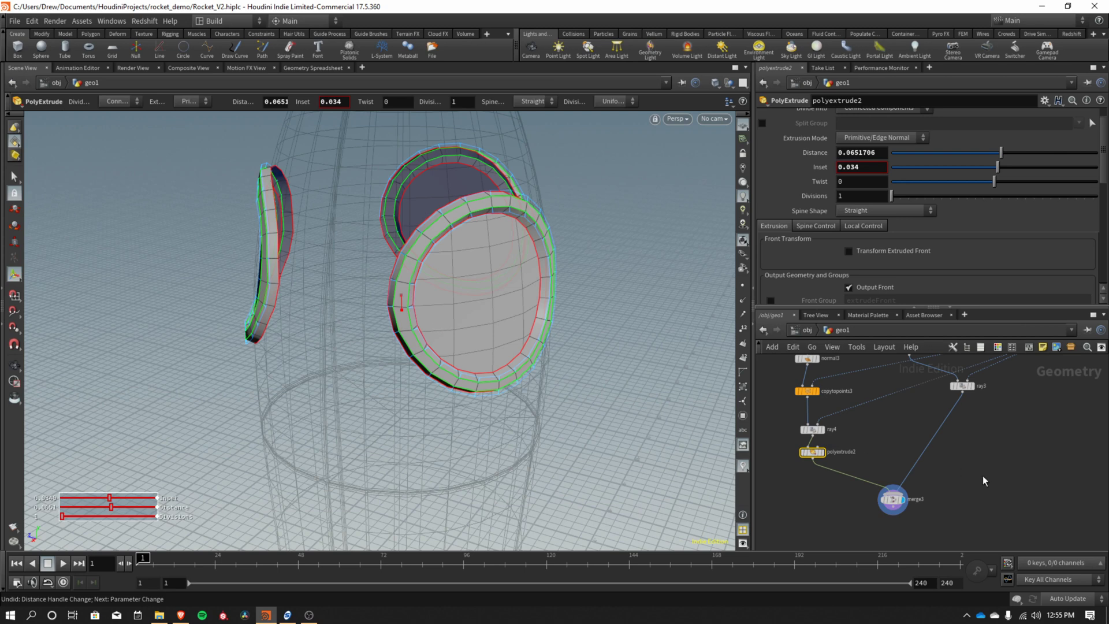
{"action": "middle_click_drag", "start_coordinate": [1008, 488], "coordinate": [944, 457]}
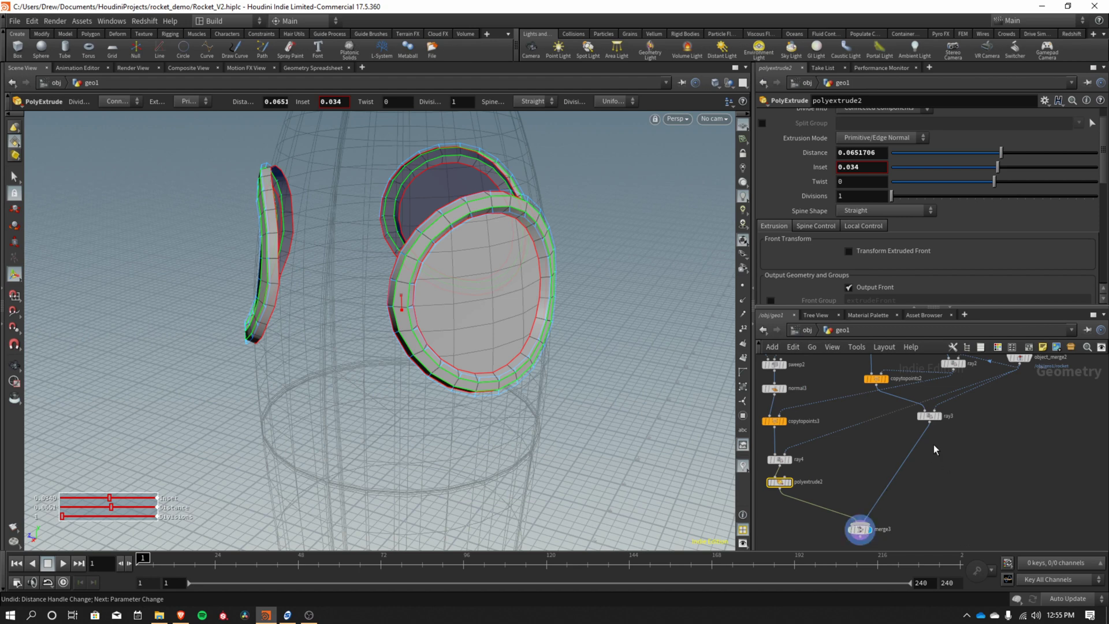
{"action": "key", "text": "Tab"}
Insert a Cap node between ray3 and merge3 with First U Cap set to rounded end caps.
{"action": "type", "text": "null"}
{"action": "key", "text": "Return"}
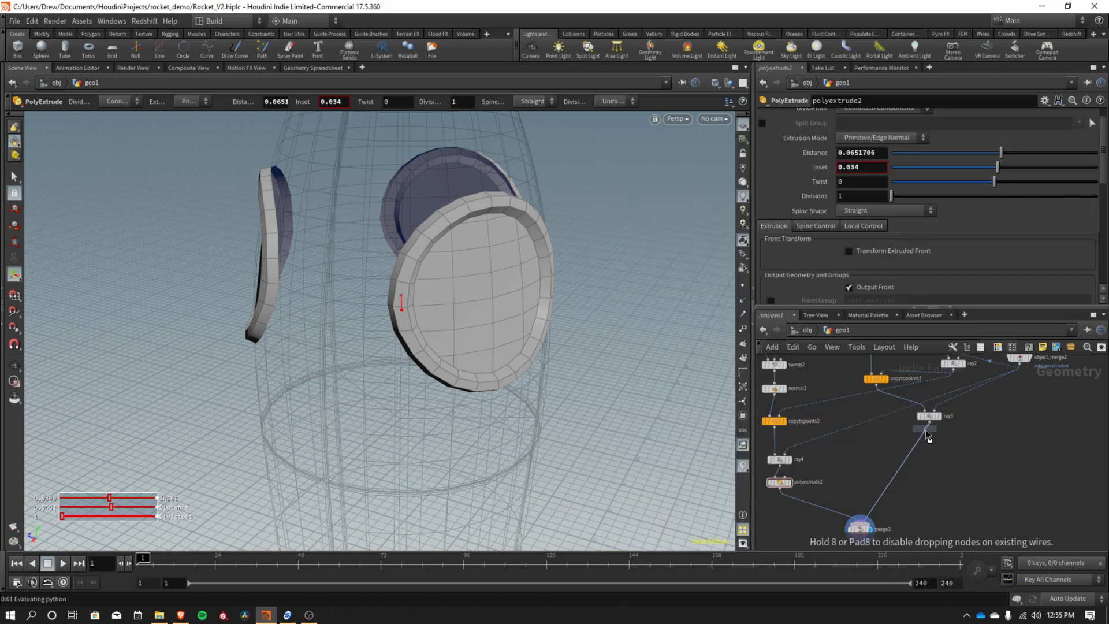
{"action": "left_click", "coordinate": [934, 443]}
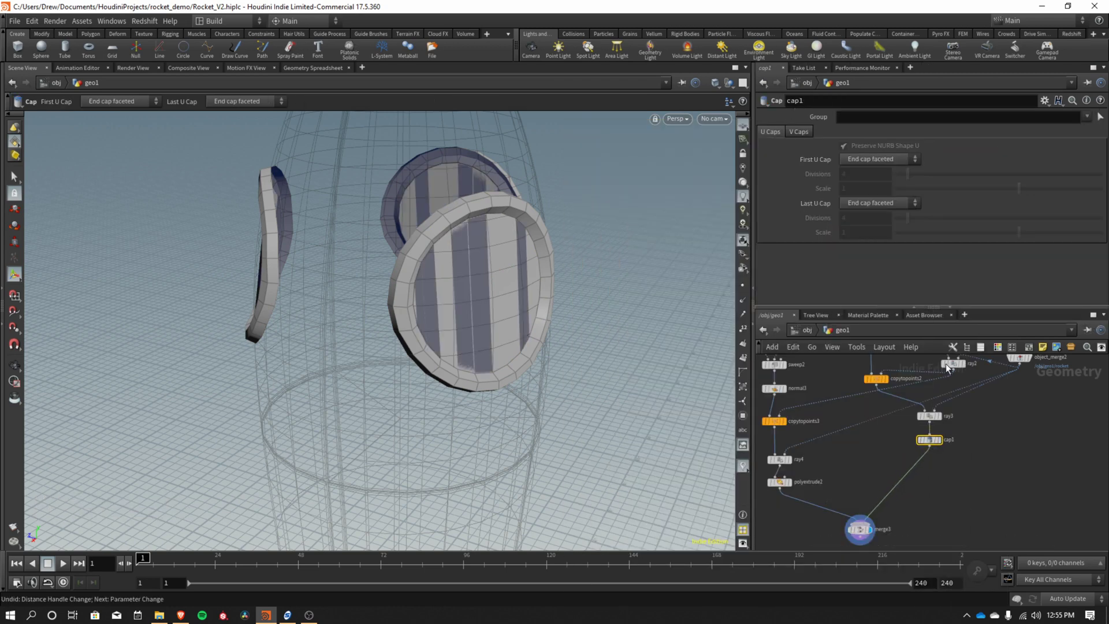
{"action": "left_click", "coordinate": [869, 159]}
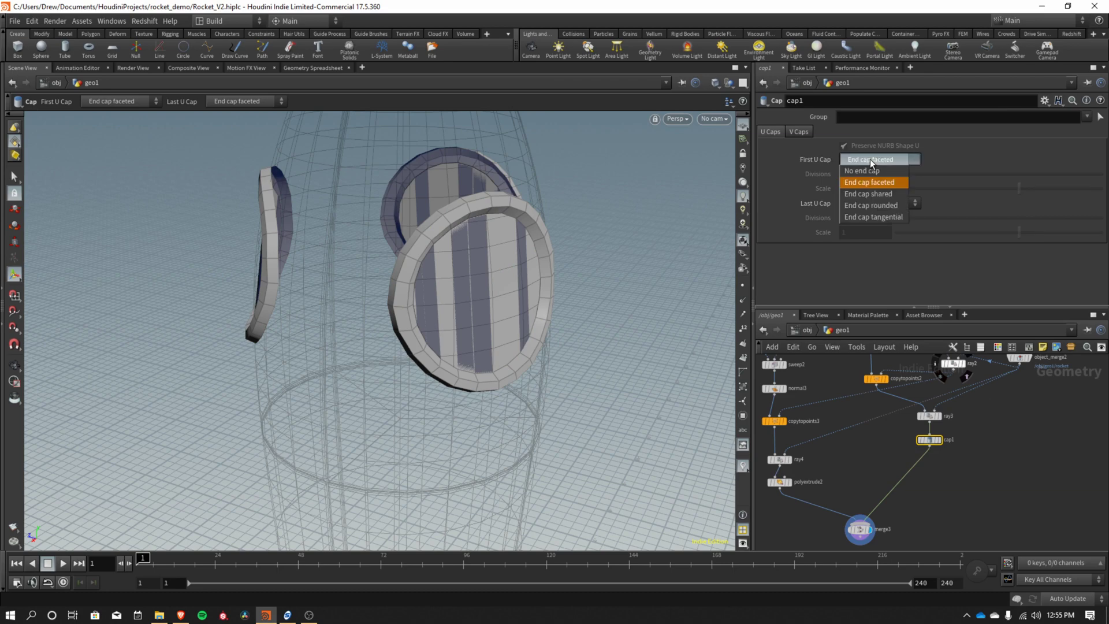
{"action": "left_click", "coordinate": [878, 207]}
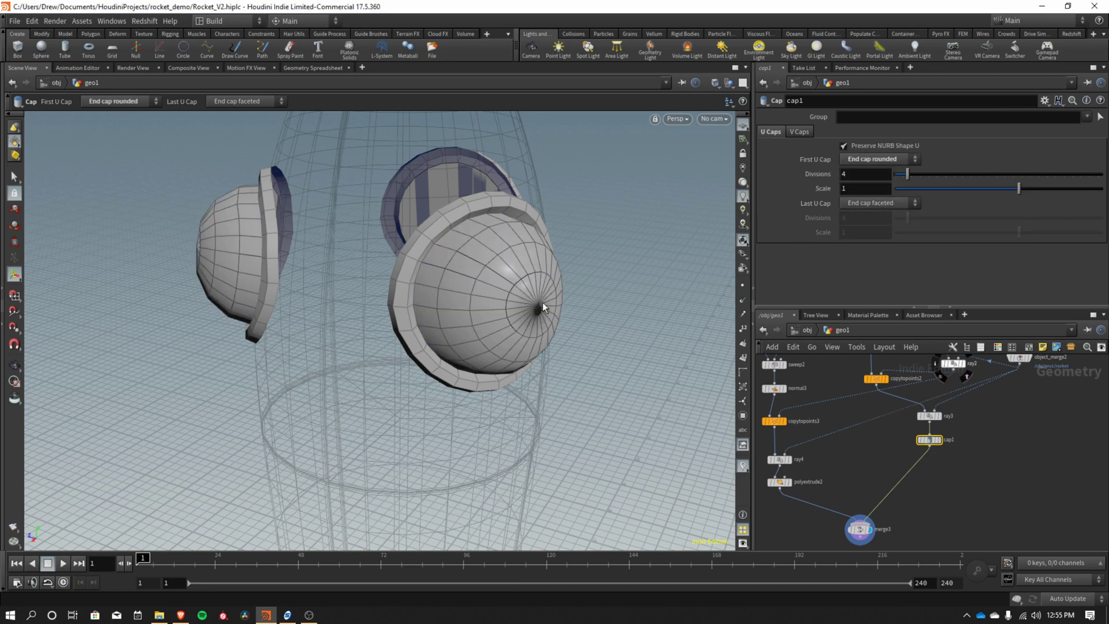
Lower the rounded cap Scale to 0.29 and orbit to check the glass domes.
{"action": "key", "text": "Escape"}
{"action": "left_click_drag", "start_coordinate": [512, 320], "coordinate": [549, 324]}
{"action": "key", "text": "Return"}
{"action": "mouse_move", "coordinate": [1017, 194]}
{"action": "left_mouse_down"}
{"action": "mouse_move", "coordinate": [922, 189]}
{"action": "mouse_move", "coordinate": [1005, 190]}
{"action": "left_mouse_up"}
{"action": "key", "text": "Escape"}
{"action": "left_click_drag", "start_coordinate": [436, 314], "coordinate": [659, 321]}
{"action": "key", "text": "Return"}
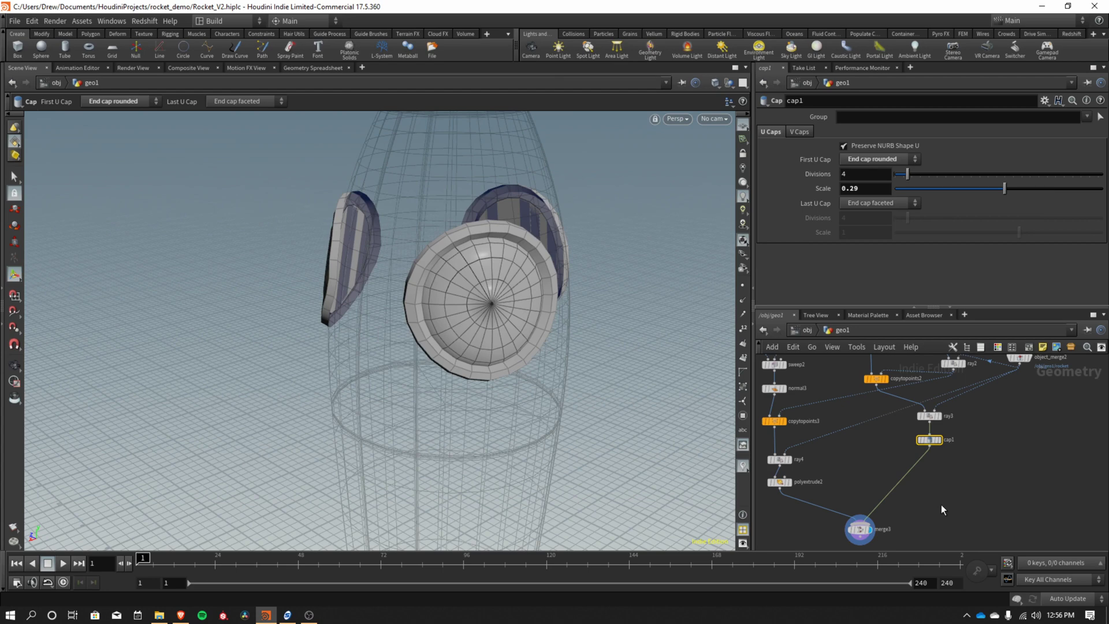
Set circle3 Divisions to 32 and orbit to check the smoother window rims.
{"action": "scroll", "coordinate": [924, 509], "scroll_direction": "up", "scroll_amount": 4}
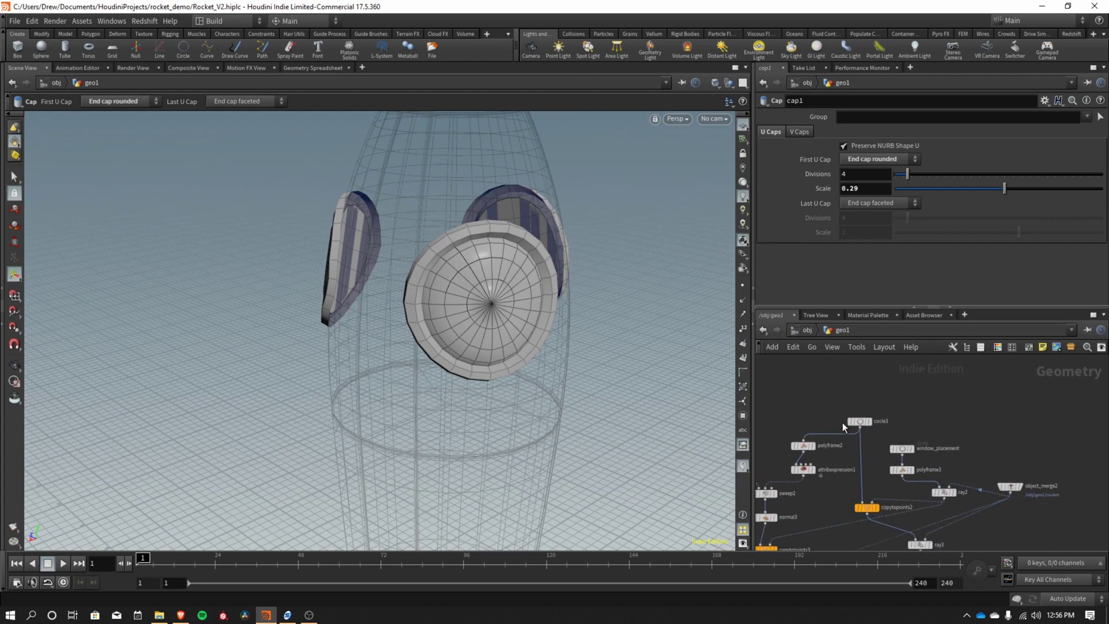
{"action": "left_click", "coordinate": [860, 421]}
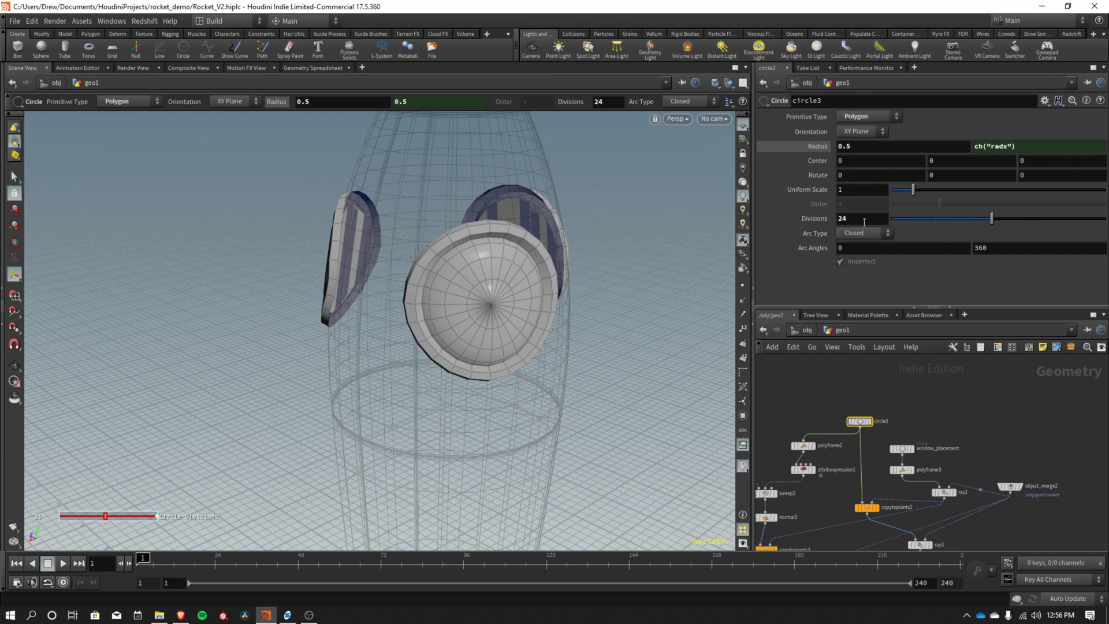
{"action": "left_click", "coordinate": [864, 218]}
{"action": "type", "text": "32"}
{"action": "key", "text": "Return"}
{"action": "key", "text": "Escape"}
{"action": "left_click_drag", "start_coordinate": [483, 330], "coordinate": [518, 279]}
{"action": "key", "text": "Return"}
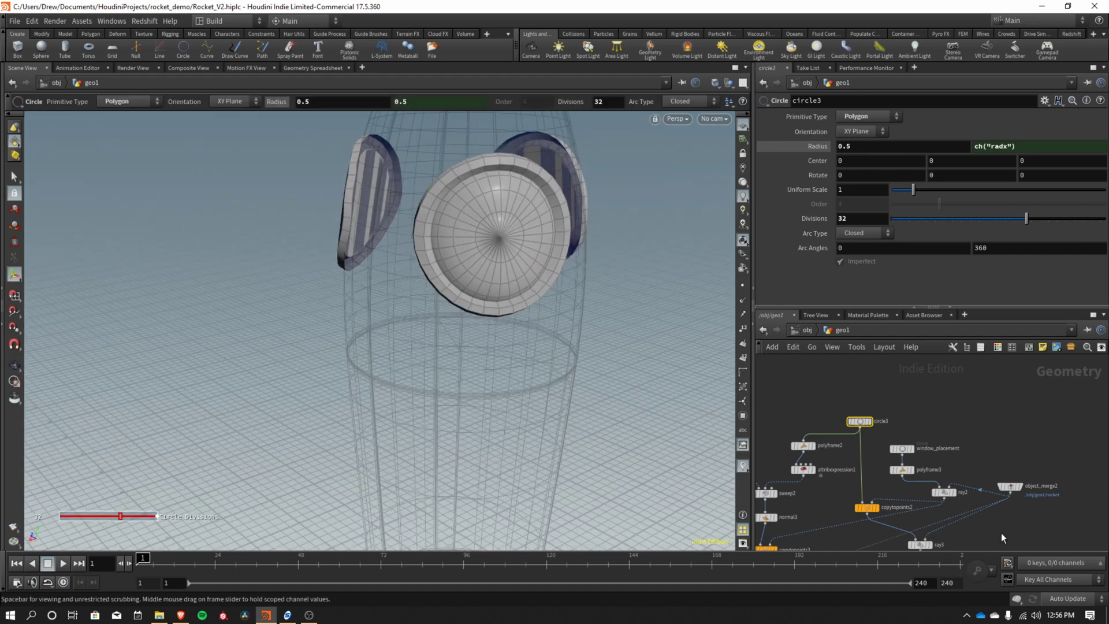
Nudge merge3 lower and pan the network to make room below cap1.
{"action": "scroll", "coordinate": [924, 531], "scroll_direction": "down", "scroll_amount": 2}
{"action": "scroll", "coordinate": [867, 520], "scroll_direction": "down", "scroll_amount": 3}
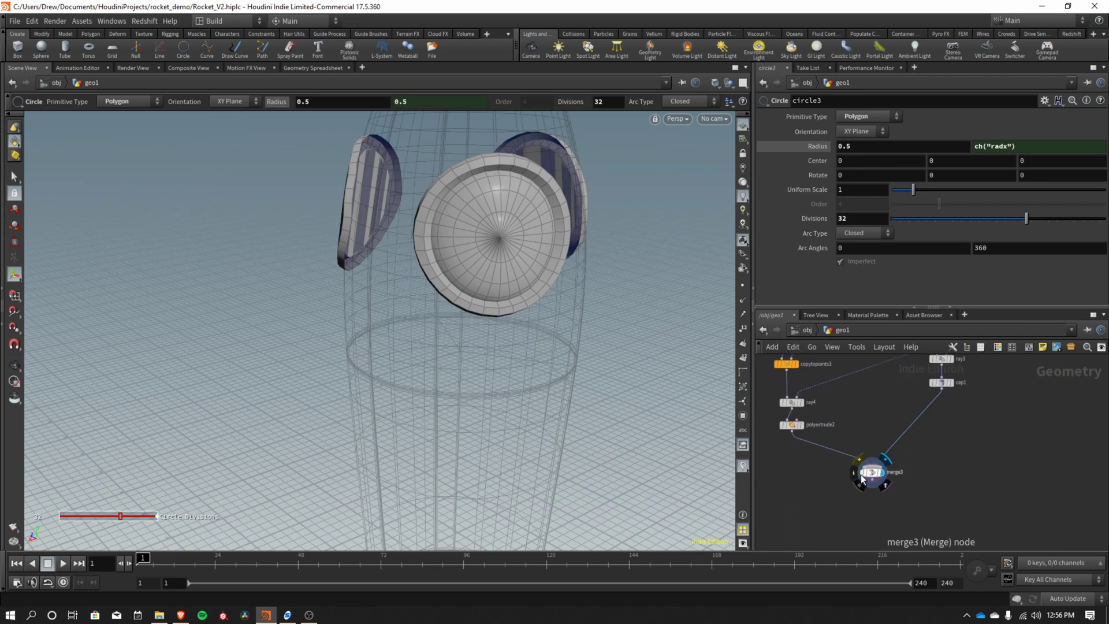
{"action": "left_click_drag", "start_coordinate": [863, 477], "coordinate": [863, 497]}
{"action": "middle_click_drag", "start_coordinate": [973, 441], "coordinate": [945, 480]}
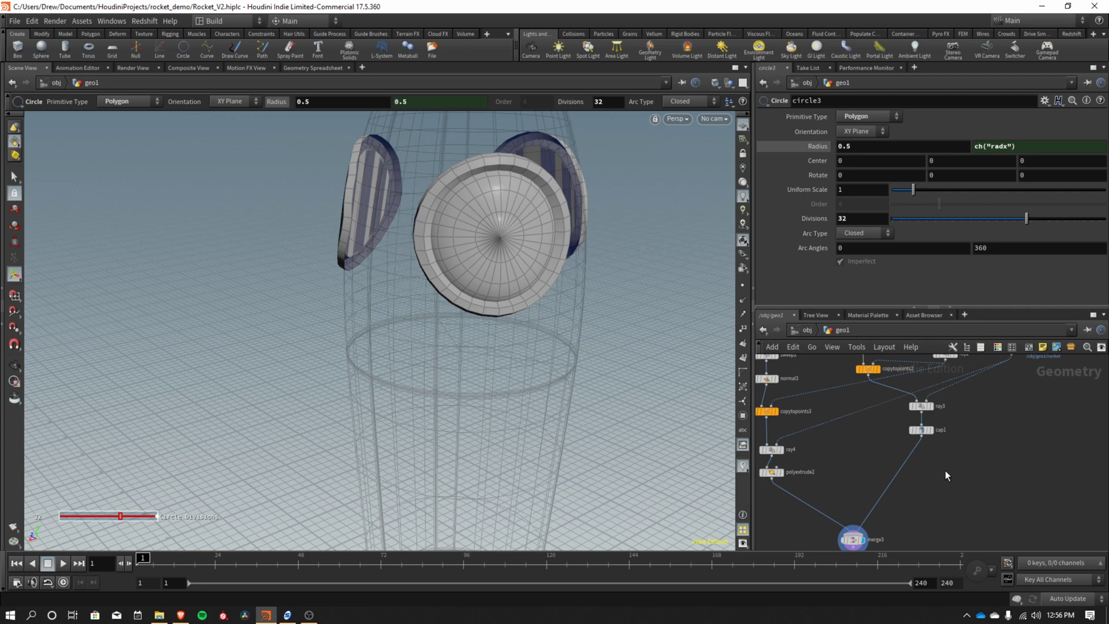
Add a VDB from Polygons node below cap1 via the 'vdb pol' search.
{"action": "key", "text": "Tab"}
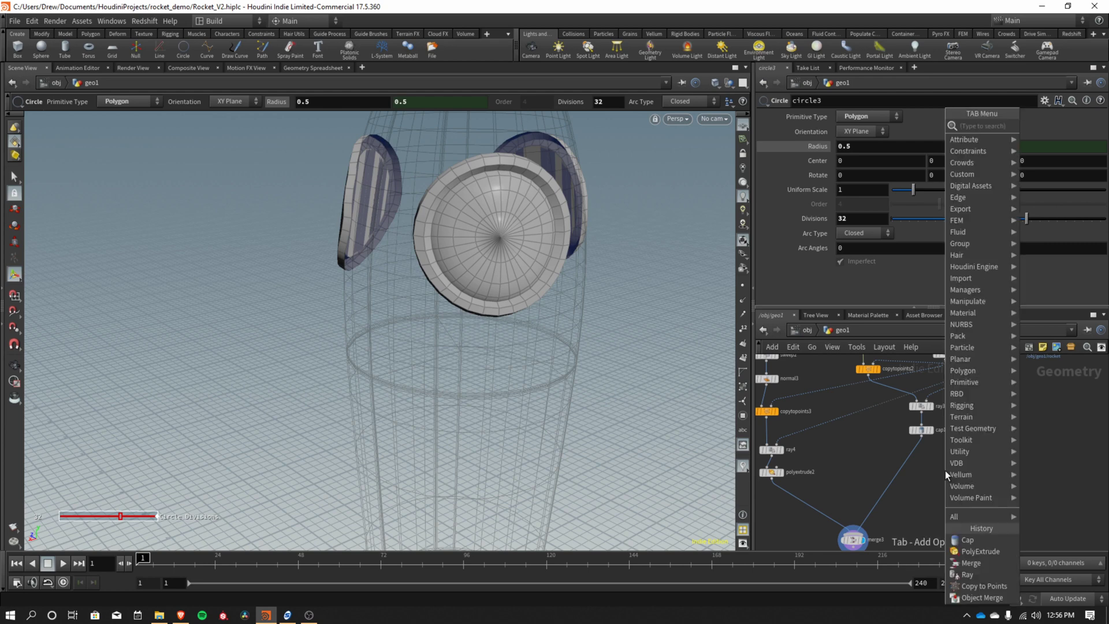
{"action": "type", "text": "vdb po"}
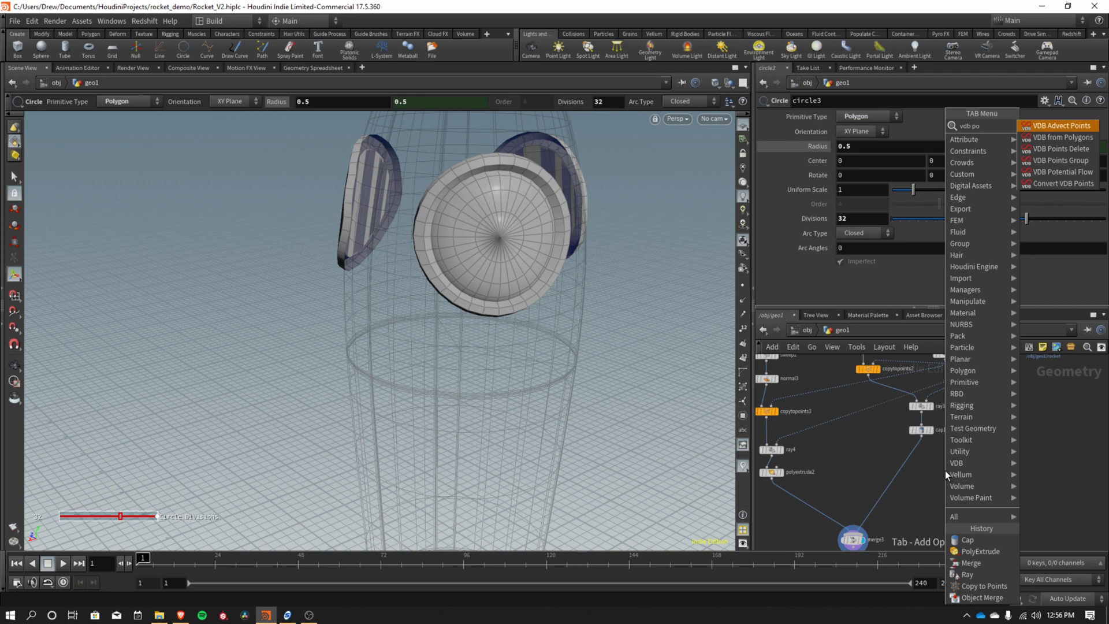
{"action": "type", "text": "l"}
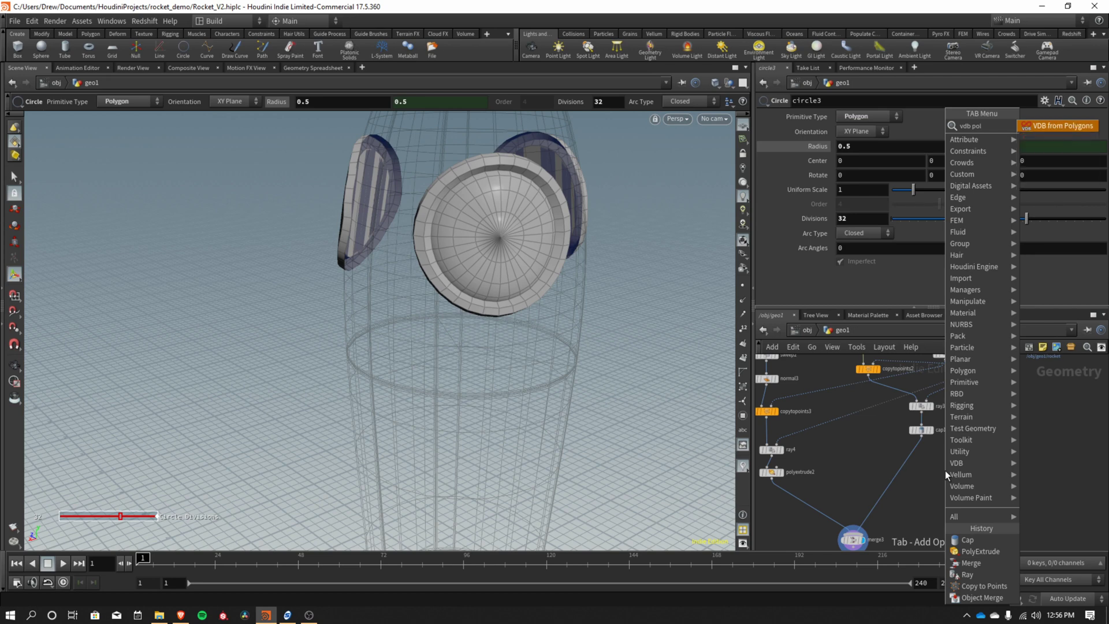
{"action": "key", "text": "Return"}
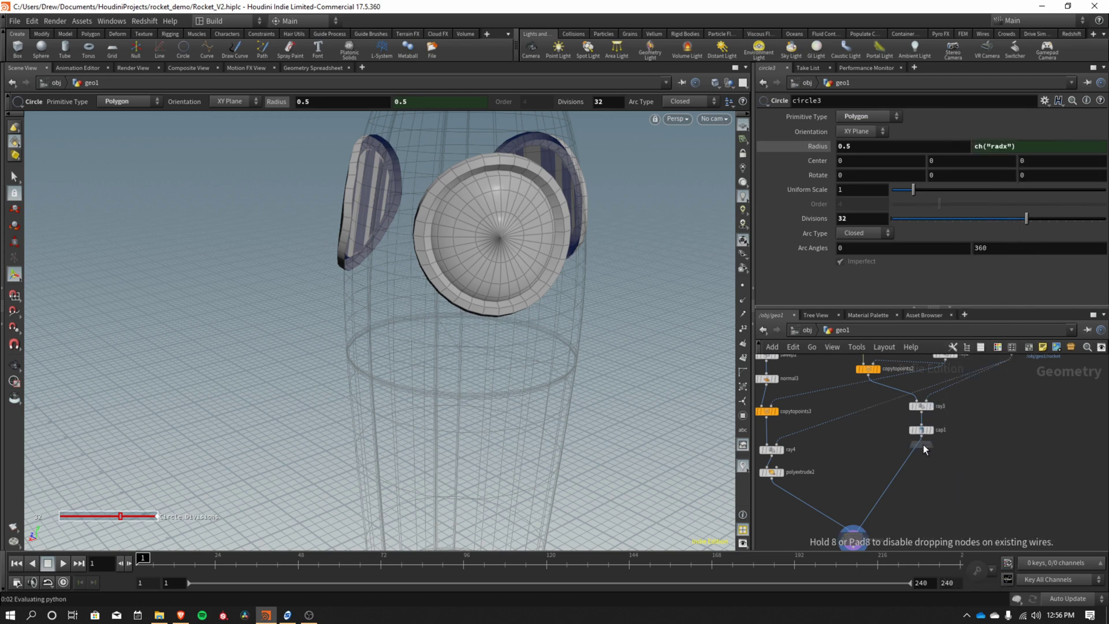
{"action": "left_click", "coordinate": [923, 451]}
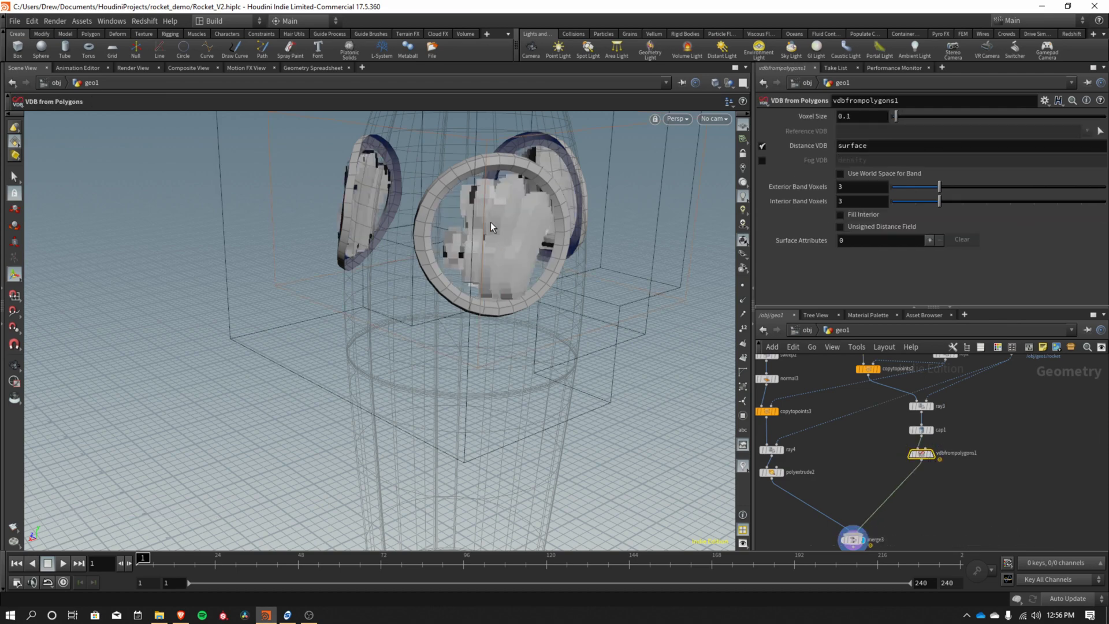
Set the VDB Voxel Size to 0.01 and orbit to inspect the finer voxel result.
{"action": "key", "text": "Escape"}
{"action": "left_click_drag", "start_coordinate": [491, 228], "coordinate": [411, 243]}
{"action": "key", "text": "Return"}
{"action": "left_click", "coordinate": [868, 115]}
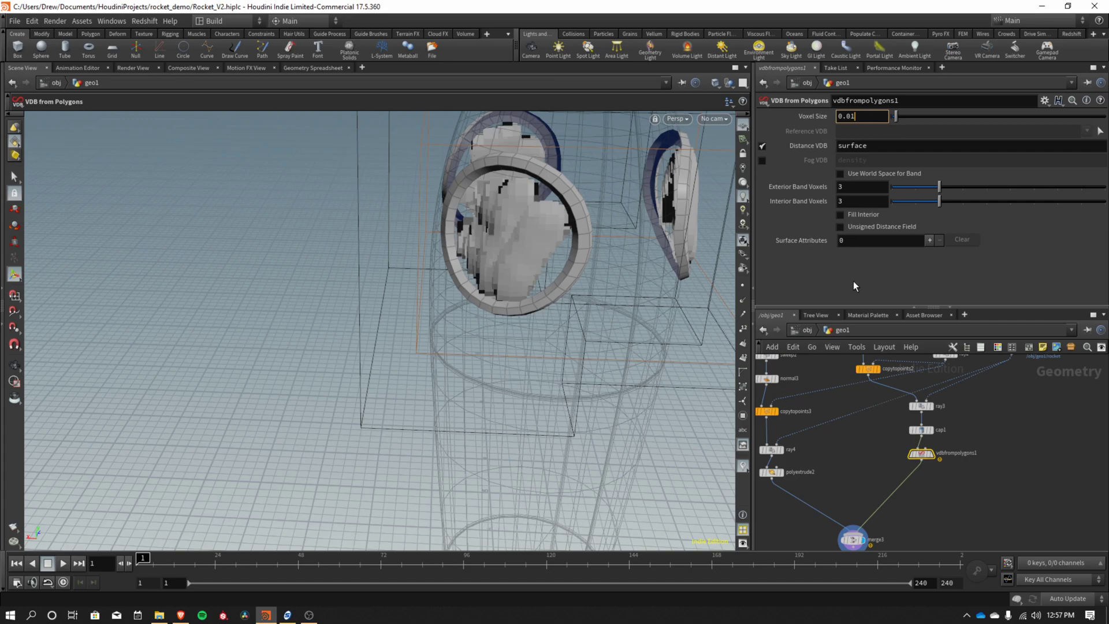
{"action": "key", "text": "Return"}
{"action": "key", "text": "Escape"}
{"action": "left_click_drag", "start_coordinate": [532, 256], "coordinate": [681, 243]}
{"action": "key", "text": "Return"}
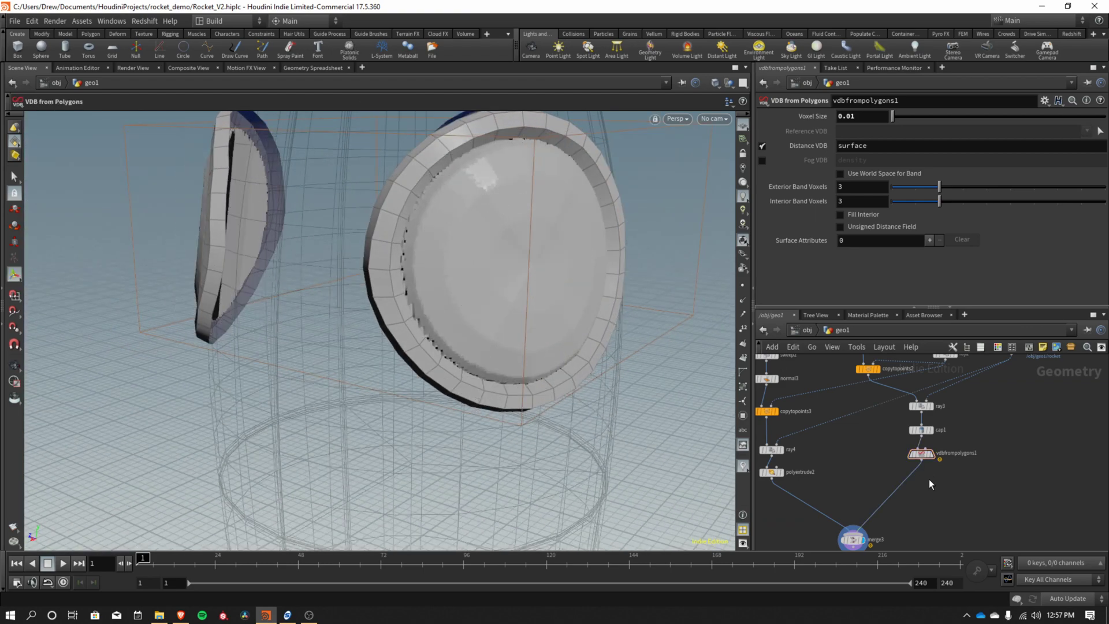
Add a Convert VDB node after vdbfrompolygons1 with Convert To set to Polygons.
{"action": "key", "text": "Tab"}
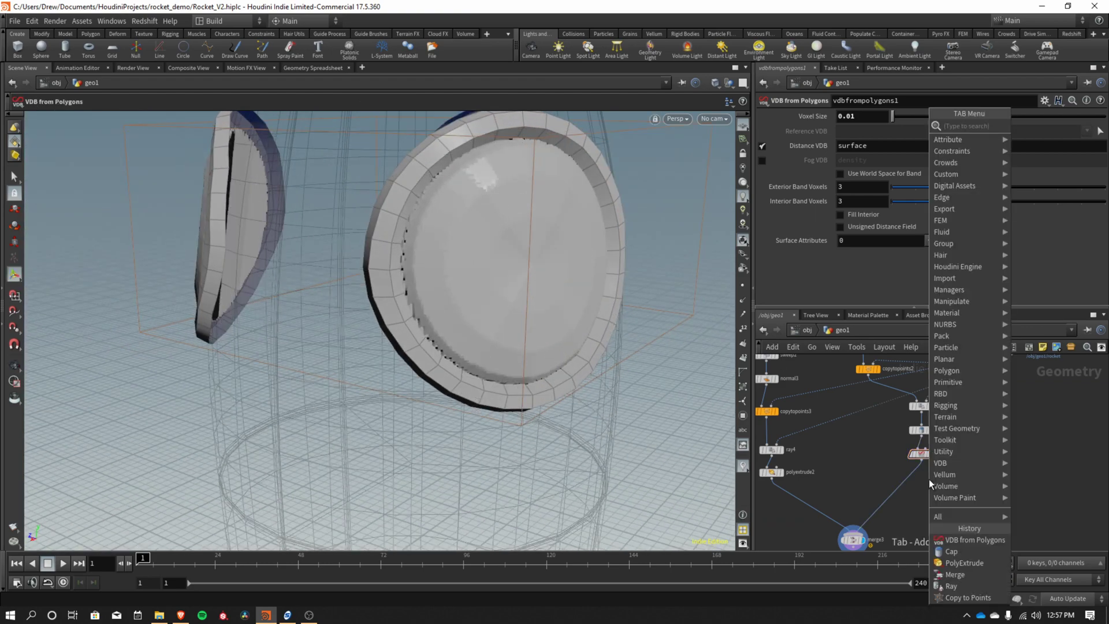
{"action": "type", "text": "vdcon"}
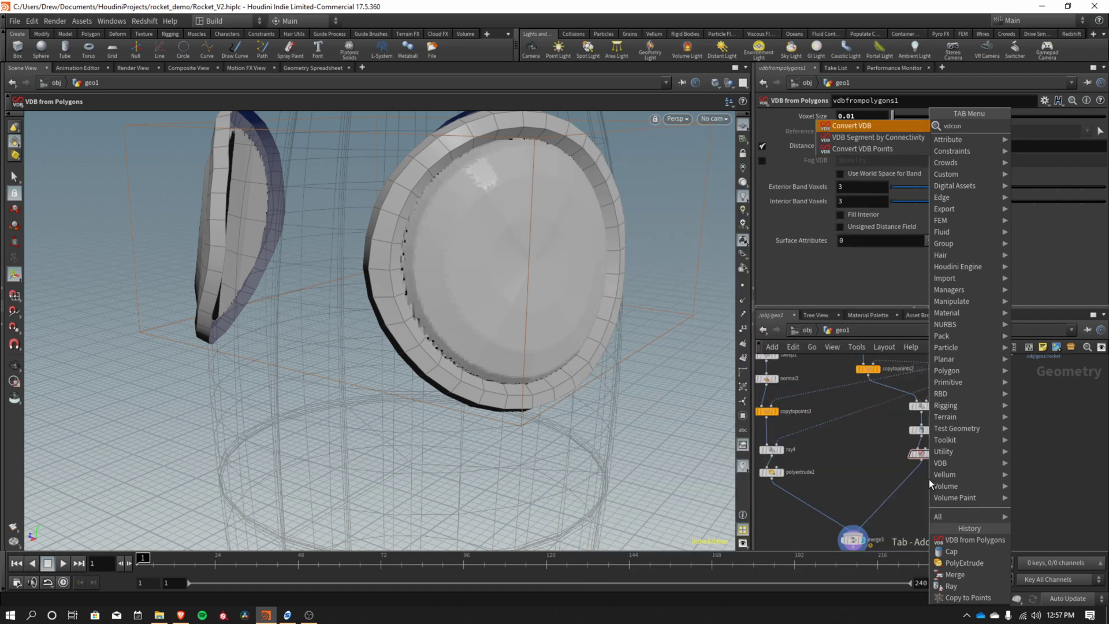
{"action": "key", "text": "Return"}
{"action": "left_click", "coordinate": [914, 478]}
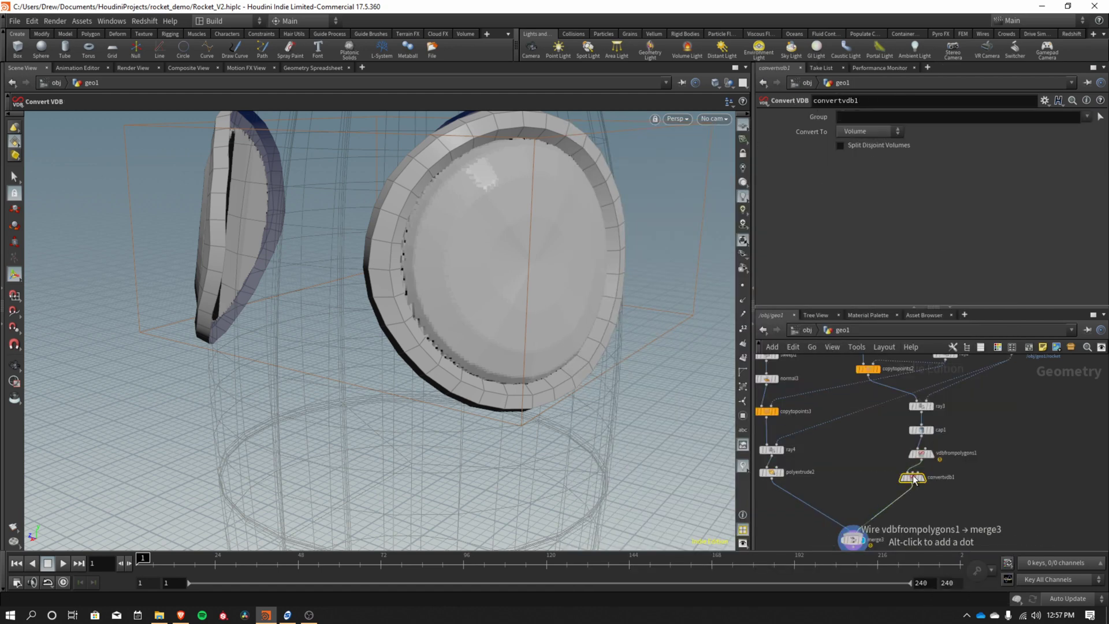
{"action": "left_click", "coordinate": [871, 130]}
{"action": "left_click", "coordinate": [860, 172]}
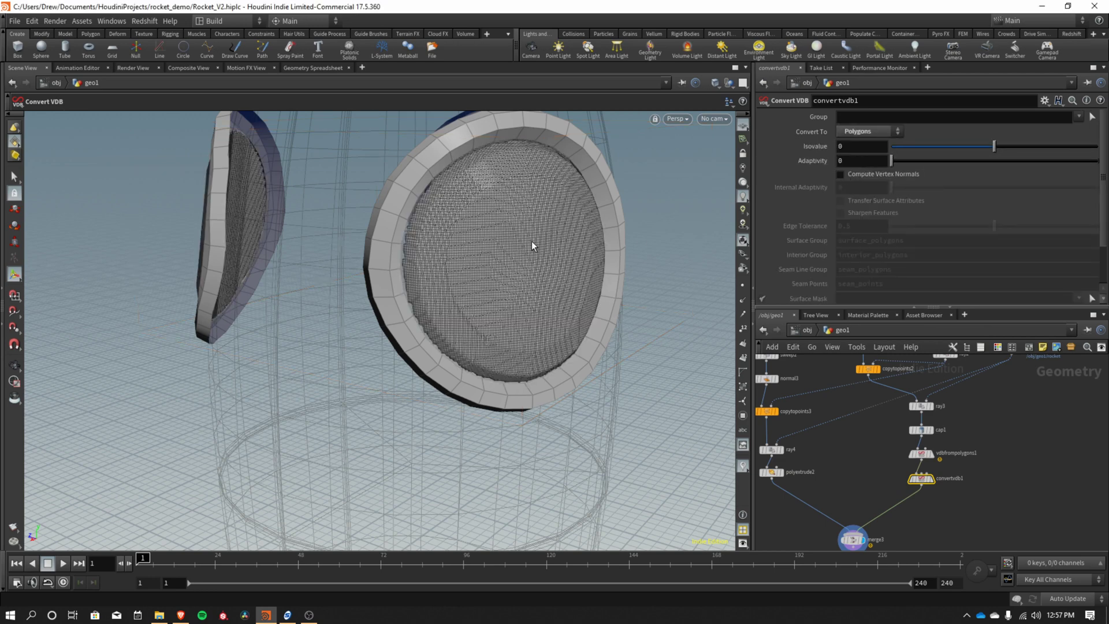
Raise Adaptivity to about 0.073 to reduce the glass mesh, then move convertvdb1 down.
{"action": "left_click_drag", "start_coordinate": [516, 256], "coordinate": [416, 185]}
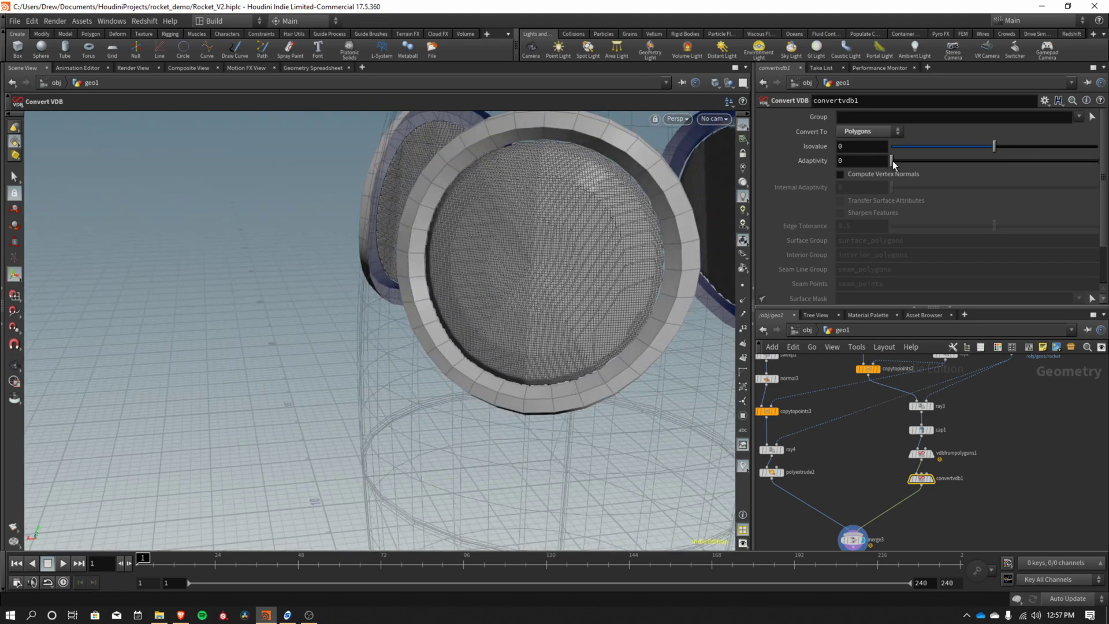
{"action": "left_click_drag", "start_coordinate": [893, 161], "coordinate": [896, 160]}
{"action": "left_click_drag", "start_coordinate": [610, 234], "coordinate": [632, 180]}
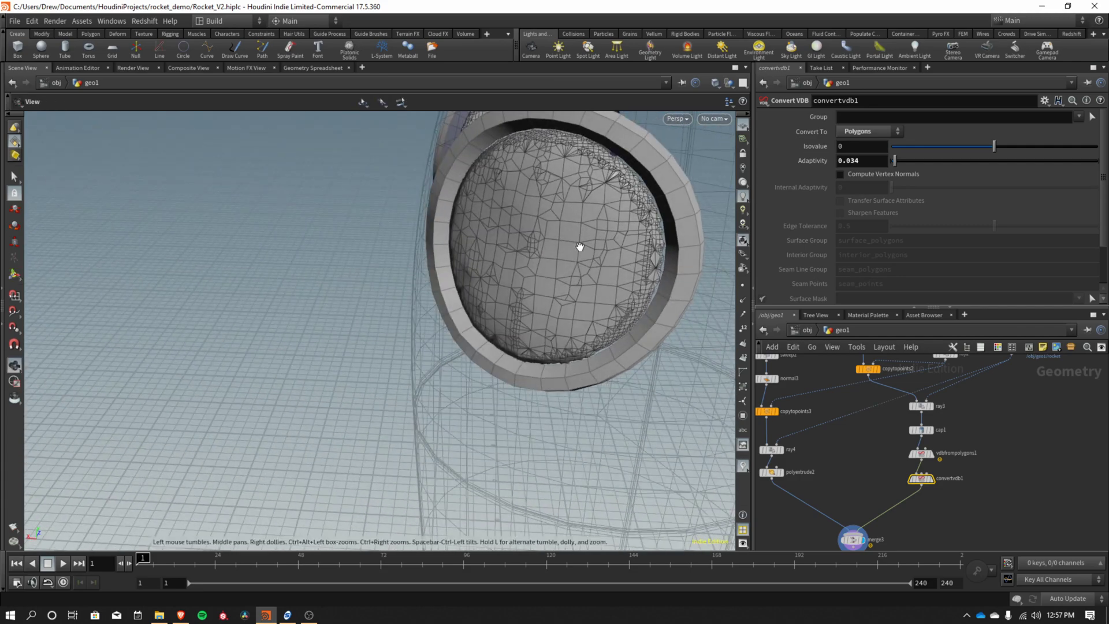
{"action": "left_click_drag", "start_coordinate": [584, 250], "coordinate": [663, 237]}
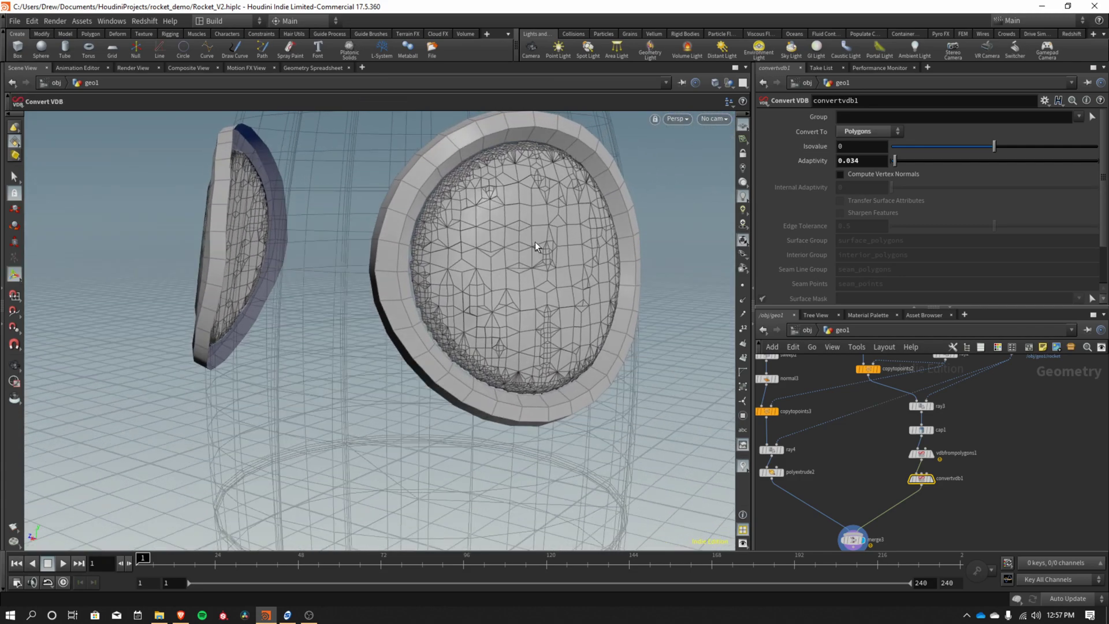
{"action": "left_click_drag", "start_coordinate": [498, 289], "coordinate": [609, 275]}
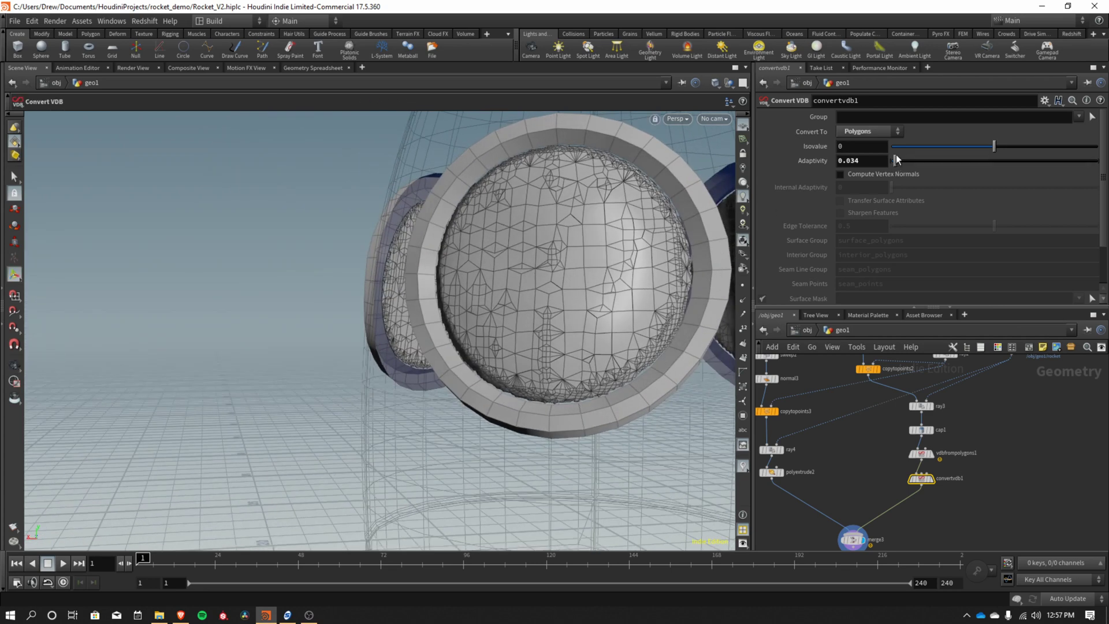
{"action": "left_click_drag", "start_coordinate": [896, 161], "coordinate": [900, 163]}
{"action": "key", "text": "Escape"}
{"action": "left_click_drag", "start_coordinate": [688, 265], "coordinate": [493, 201]}
{"action": "key", "text": "Return"}
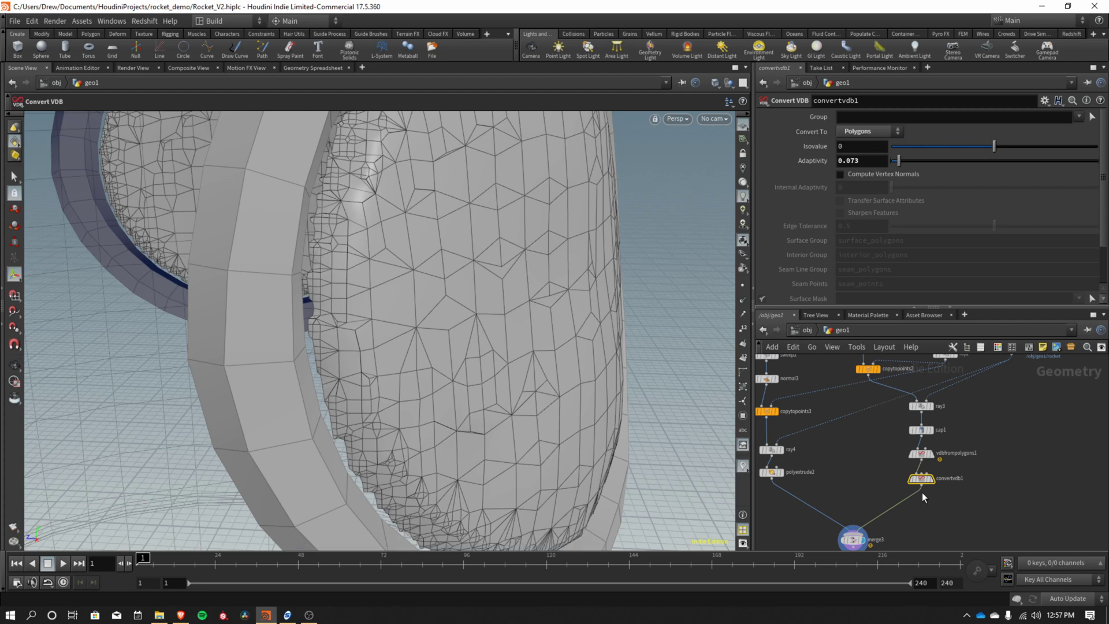
{"action": "left_click_drag", "start_coordinate": [924, 482], "coordinate": [926, 504]}
Insert a VDB Smooth node between vdbfrompolygons1 and convertvdb1, orbiting to view the glass.
{"action": "key", "text": "Tab"}
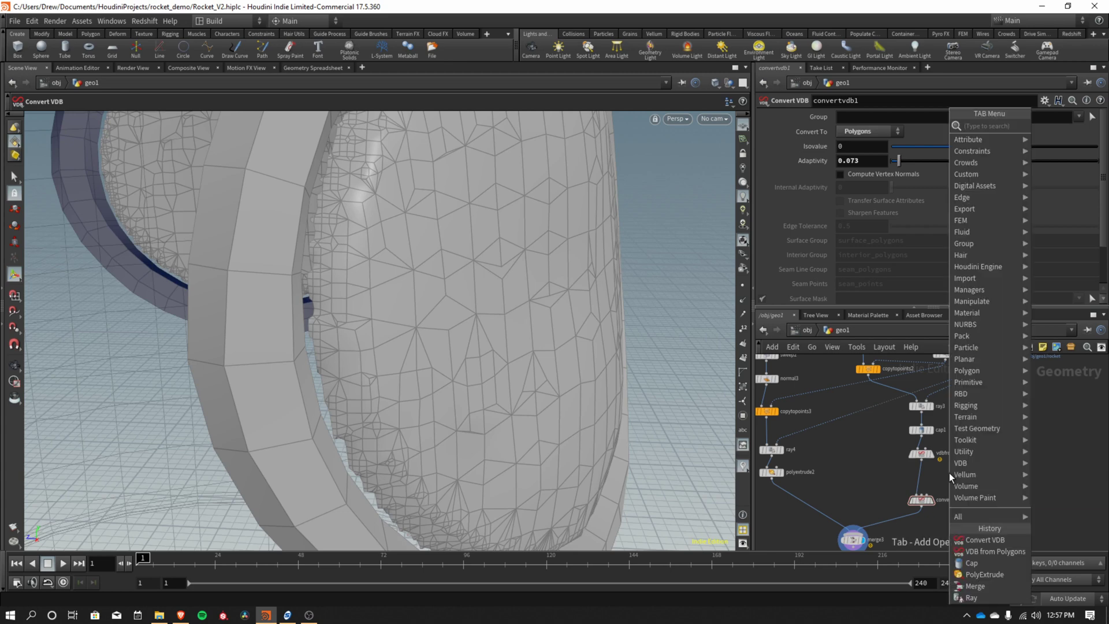
{"action": "type", "text": "vdb sm"}
{"action": "key", "text": "Return"}
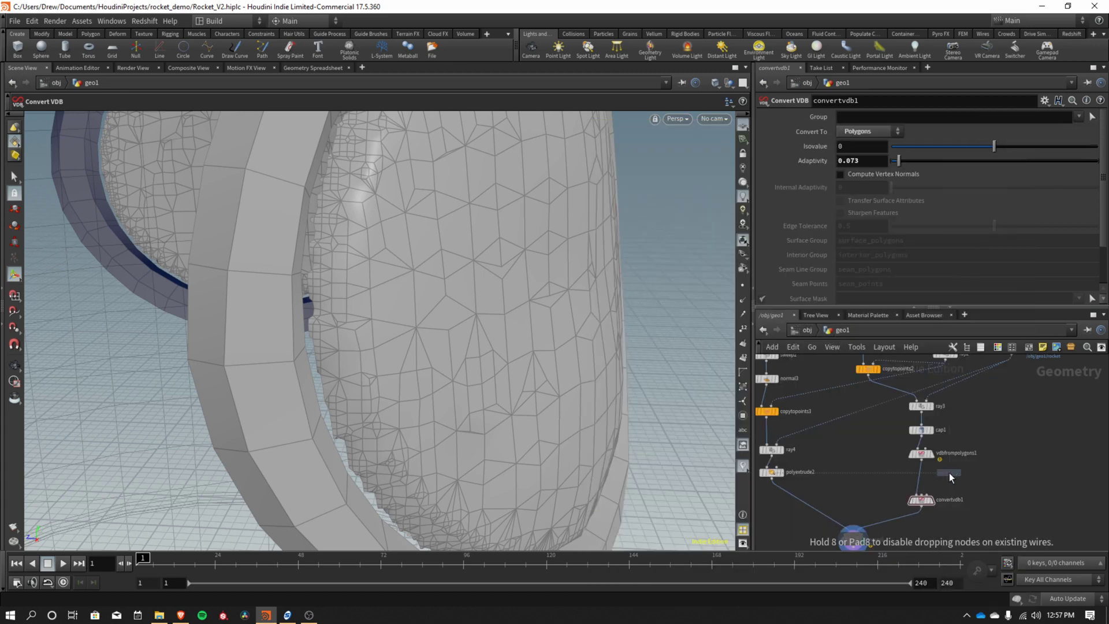
{"action": "left_click", "coordinate": [922, 482]}
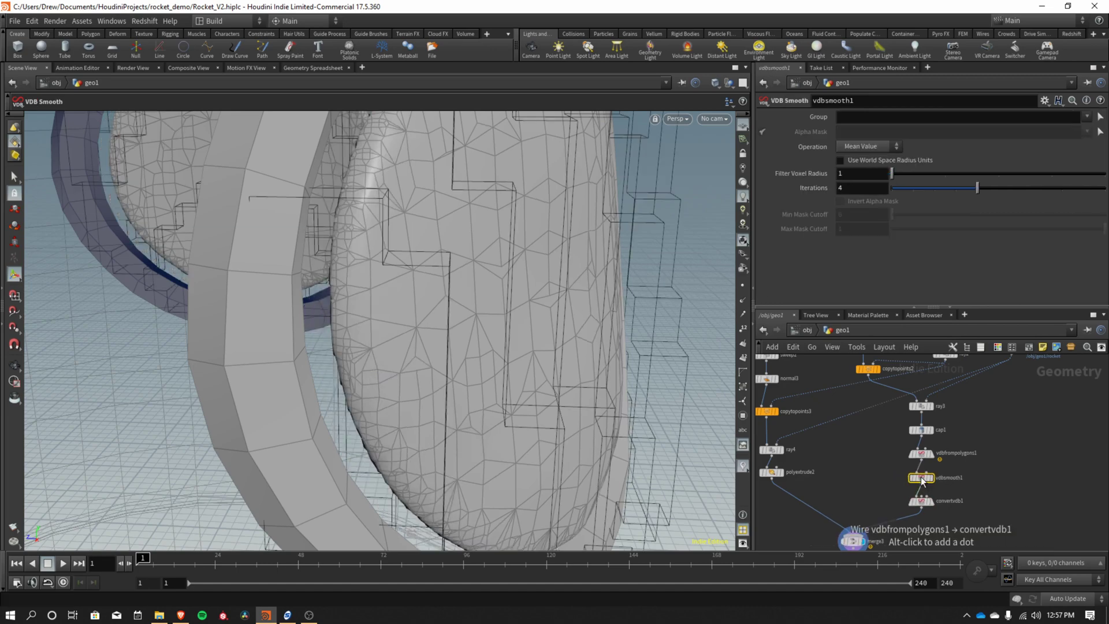
{"action": "left_click_drag", "start_coordinate": [528, 259], "coordinate": [345, 262]}
{"action": "left_click_drag", "start_coordinate": [431, 295], "coordinate": [584, 309]}
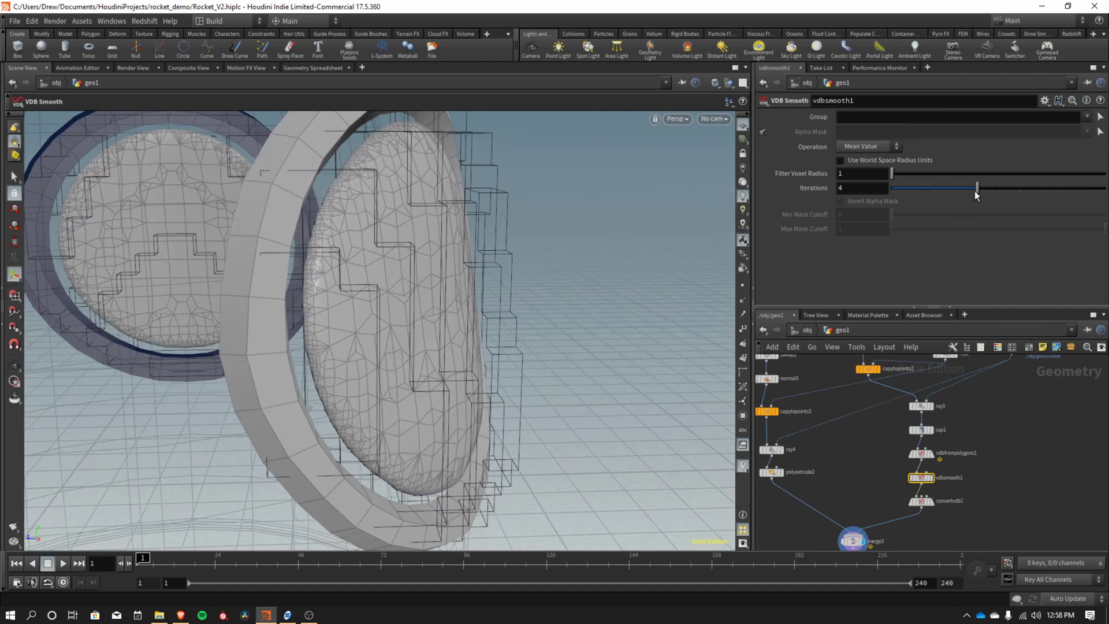
Keep Filter Voxel Radius at 1 and set smoothing Iterations to 5.
{"action": "left_click_drag", "start_coordinate": [911, 173], "coordinate": [997, 188]}
{"action": "left_click", "coordinate": [923, 172]}
{"action": "left_click_drag", "start_coordinate": [527, 312], "coordinate": [618, 356]}
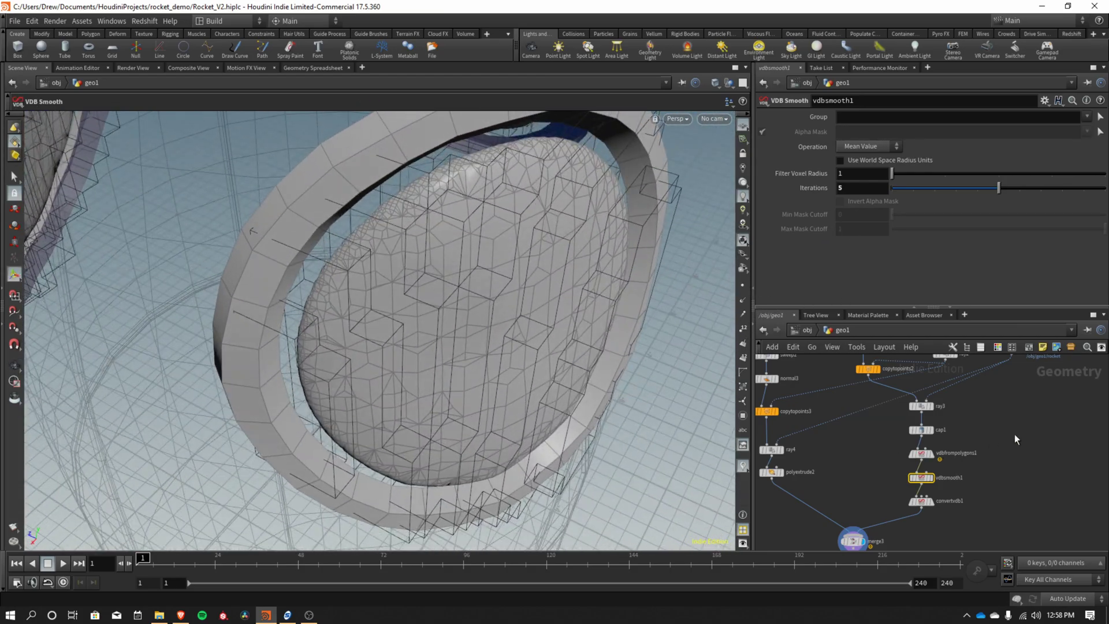
{"action": "middle_click_drag", "start_coordinate": [1038, 429], "coordinate": [1022, 457]}
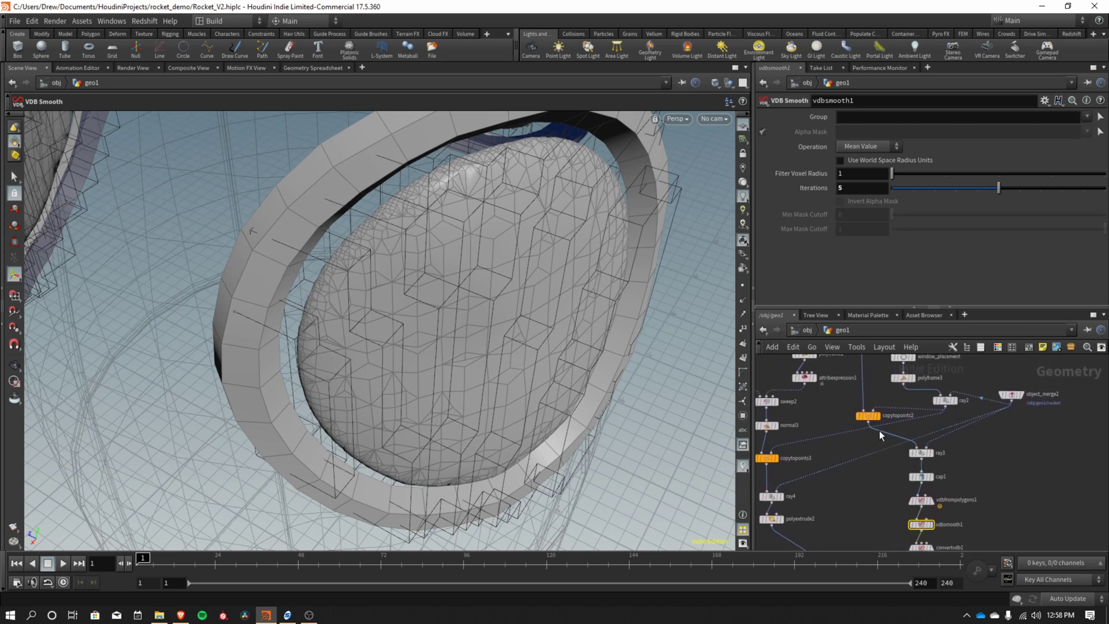
Display only circle3 and frame the view on the window disc.
{"action": "middle_click_drag", "start_coordinate": [879, 431], "coordinate": [895, 497]}
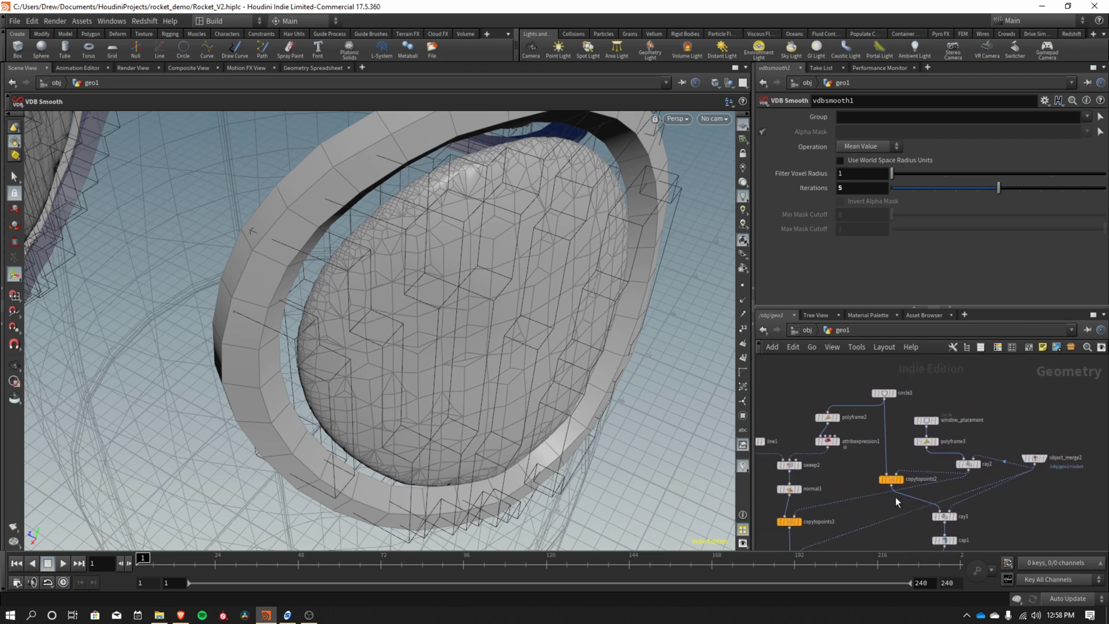
{"action": "left_click", "coordinate": [890, 392]}
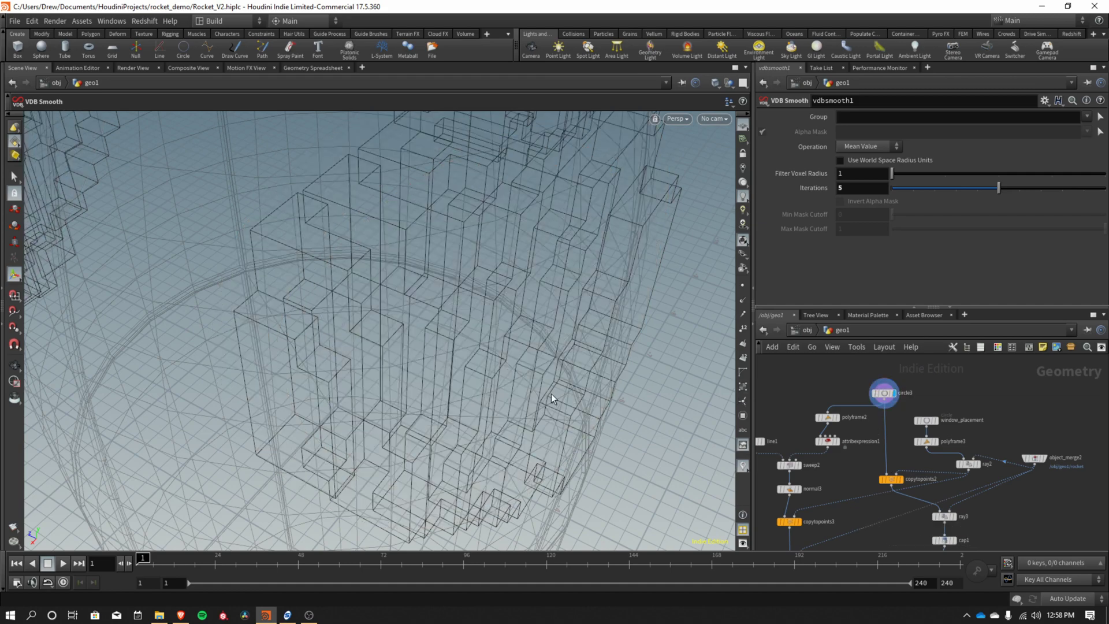
{"action": "key", "text": "Escape"}
{"action": "key", "text": "f"}
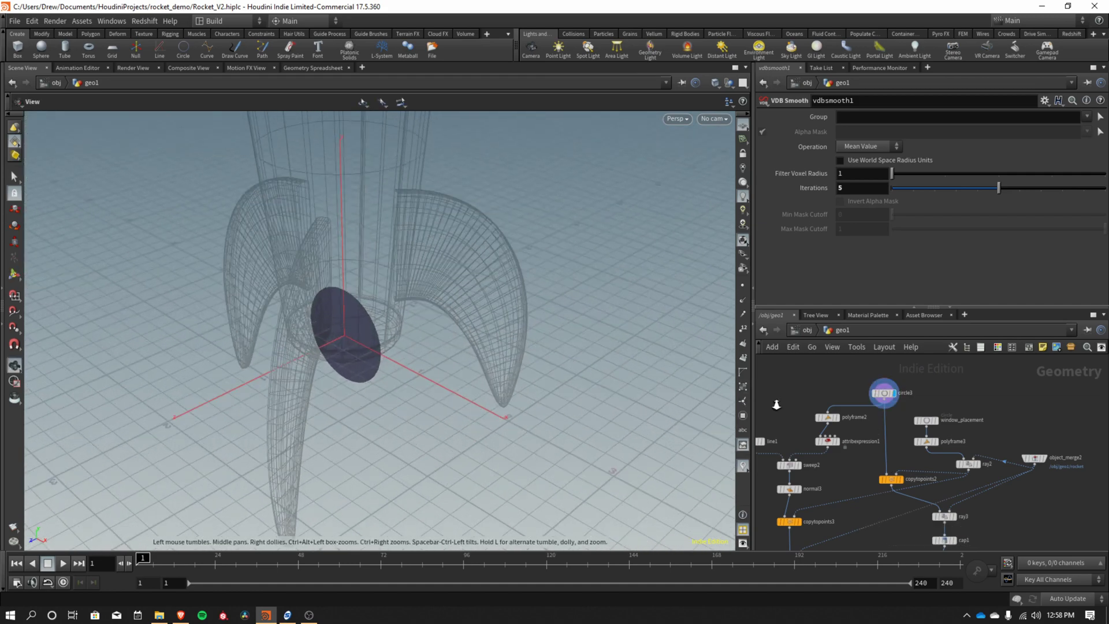
{"action": "left_click_drag", "start_coordinate": [404, 405], "coordinate": [305, 392]}
{"action": "key", "text": "Return"}
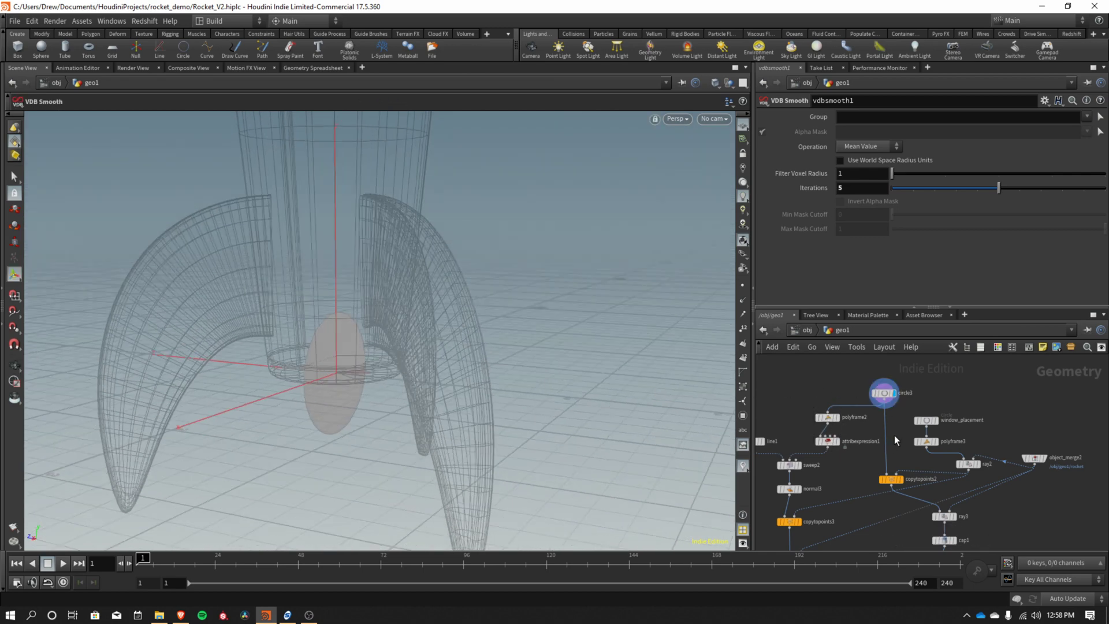
Add a transform2 node below circle3 and scale the window circle up to about 1.24.
{"action": "key", "text": "Tab"}
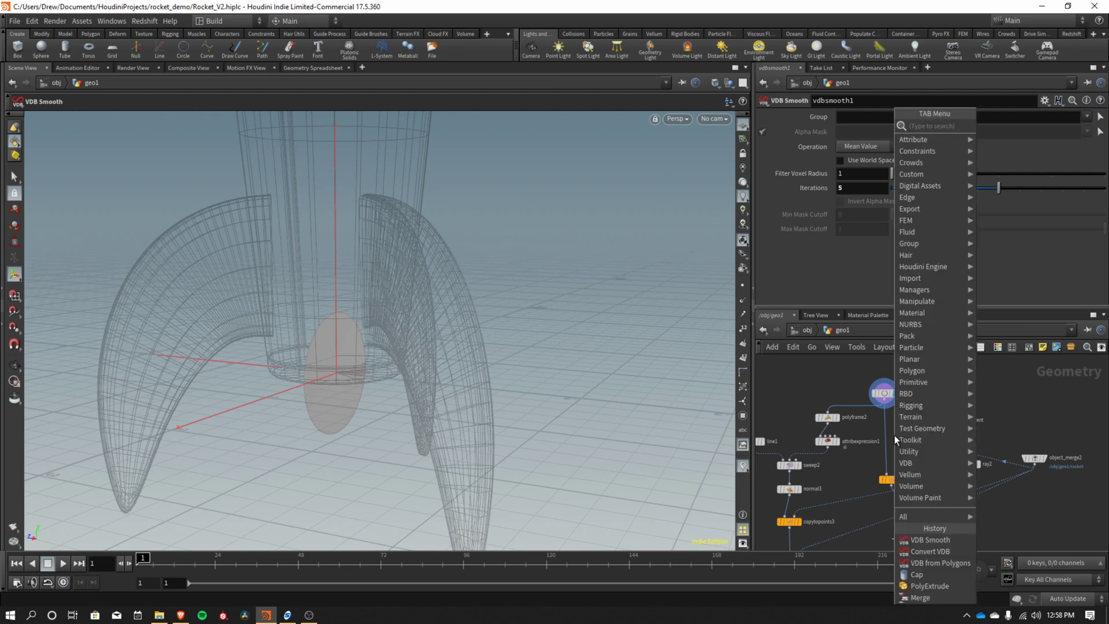
{"action": "type", "text": "transform"}
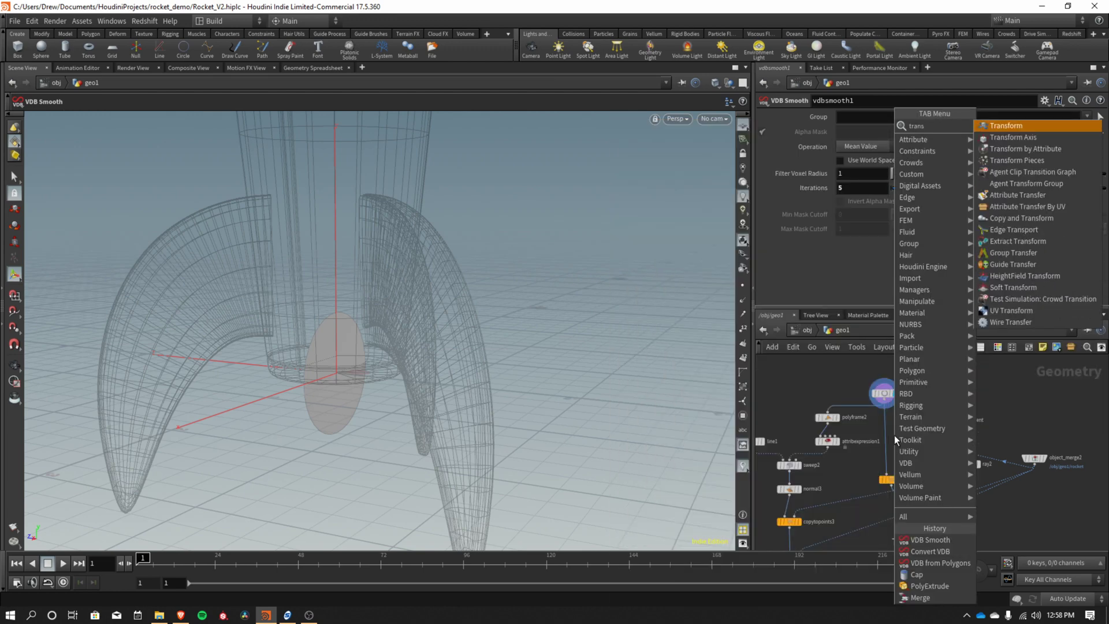
{"action": "key", "text": "Return"}
{"action": "left_click", "coordinate": [888, 450]}
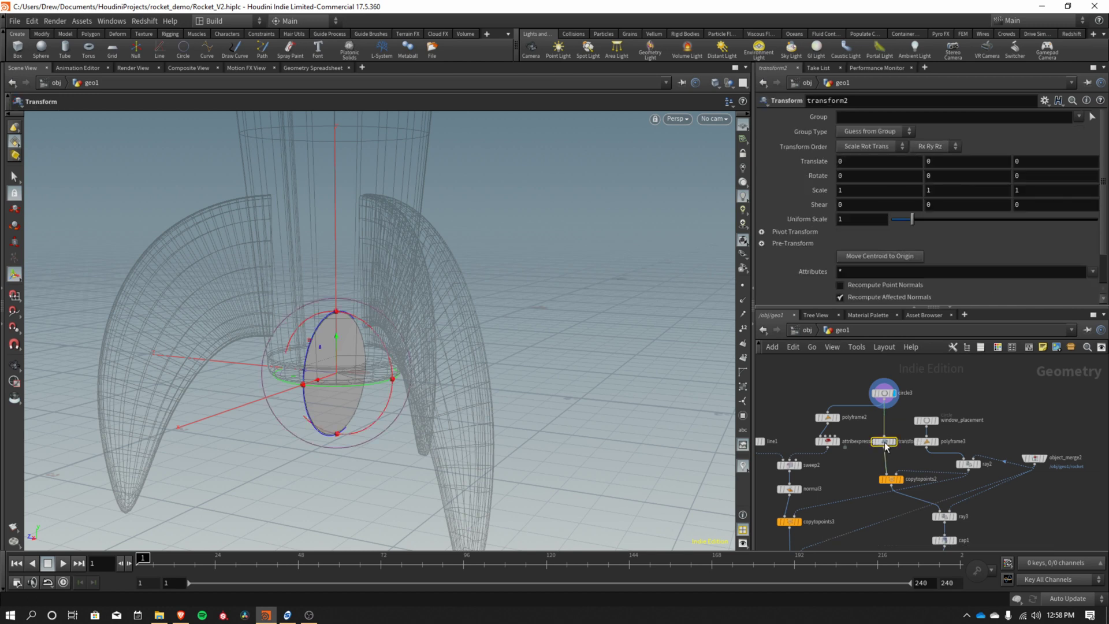
{"action": "left_click_drag", "start_coordinate": [908, 217], "coordinate": [917, 219]}
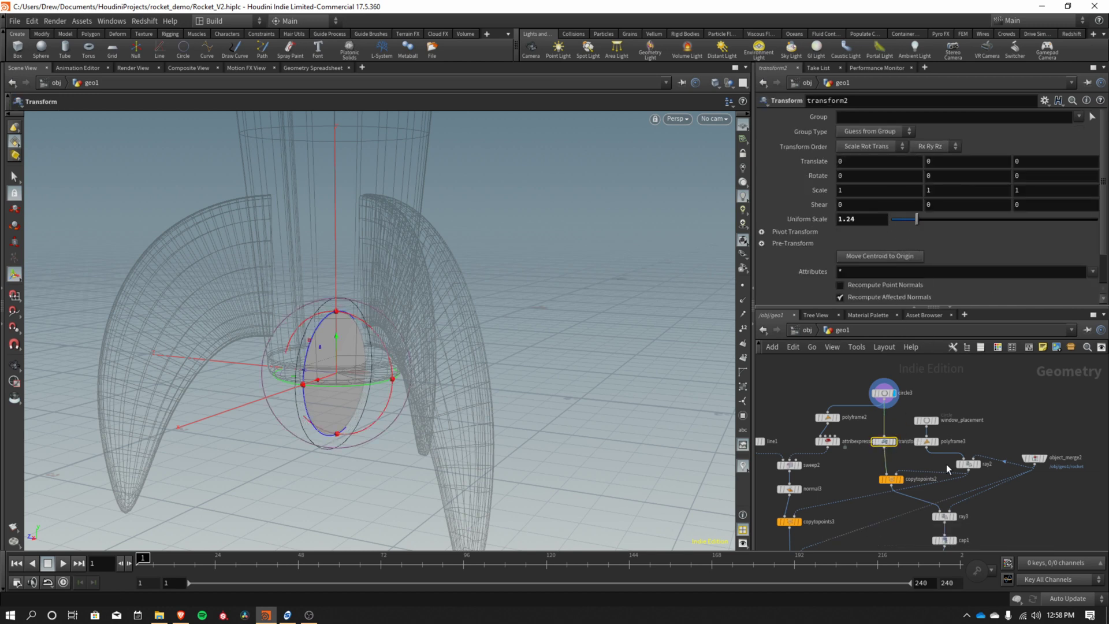
Display merge3 and reduce the window Uniform Scale to 1.12, checking the portholes.
{"action": "scroll", "coordinate": [1006, 538], "scroll_direction": "down", "scroll_amount": 5}
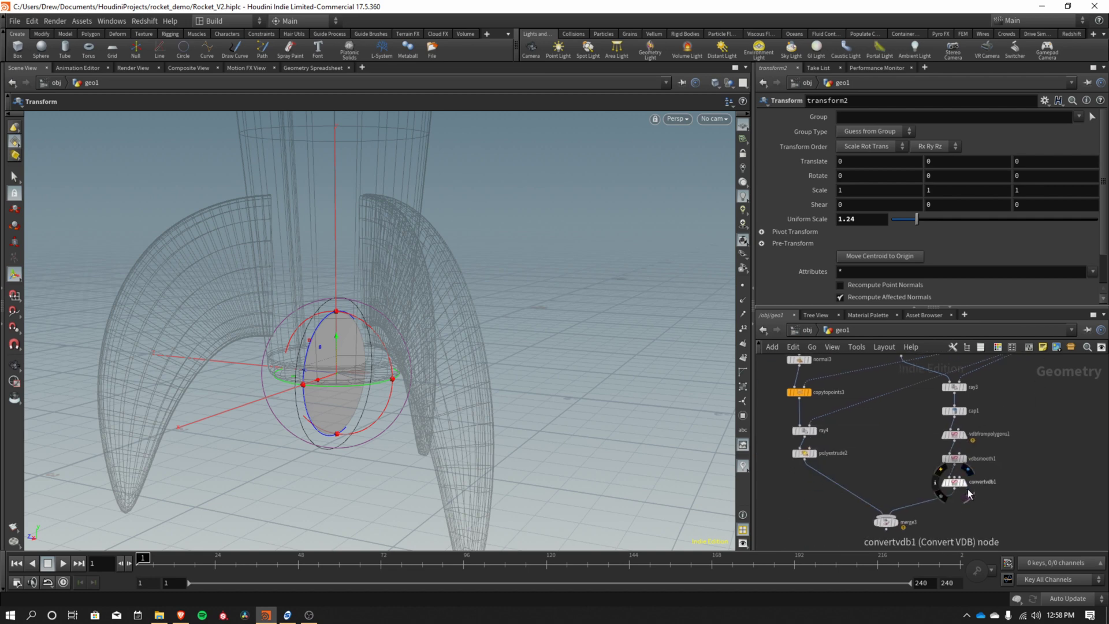
{"action": "left_click", "coordinate": [894, 522]}
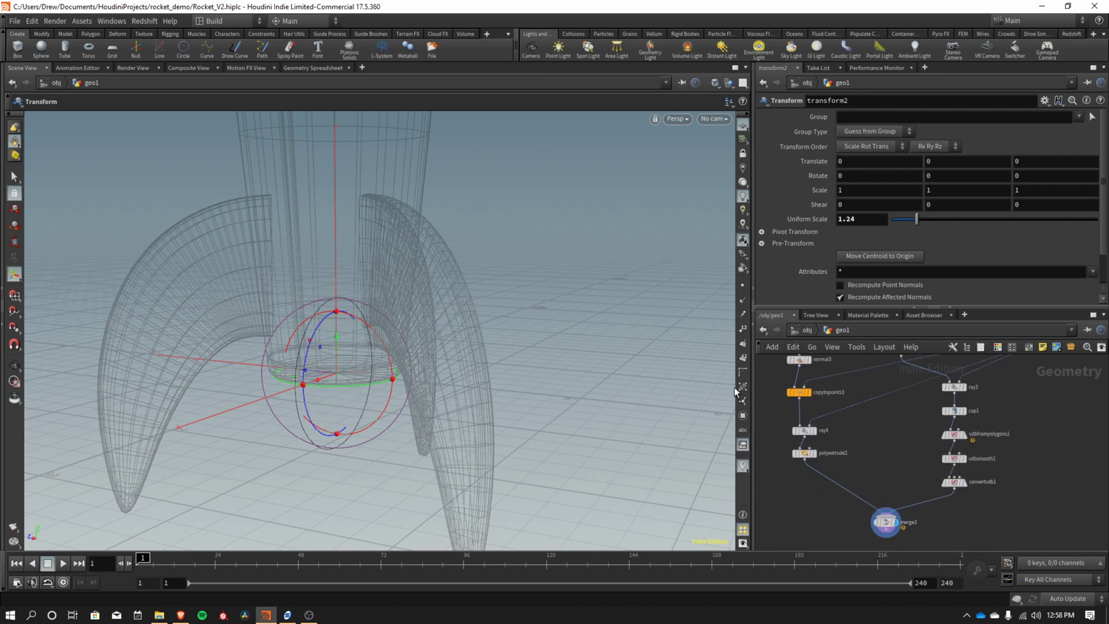
{"action": "key", "text": "h"}
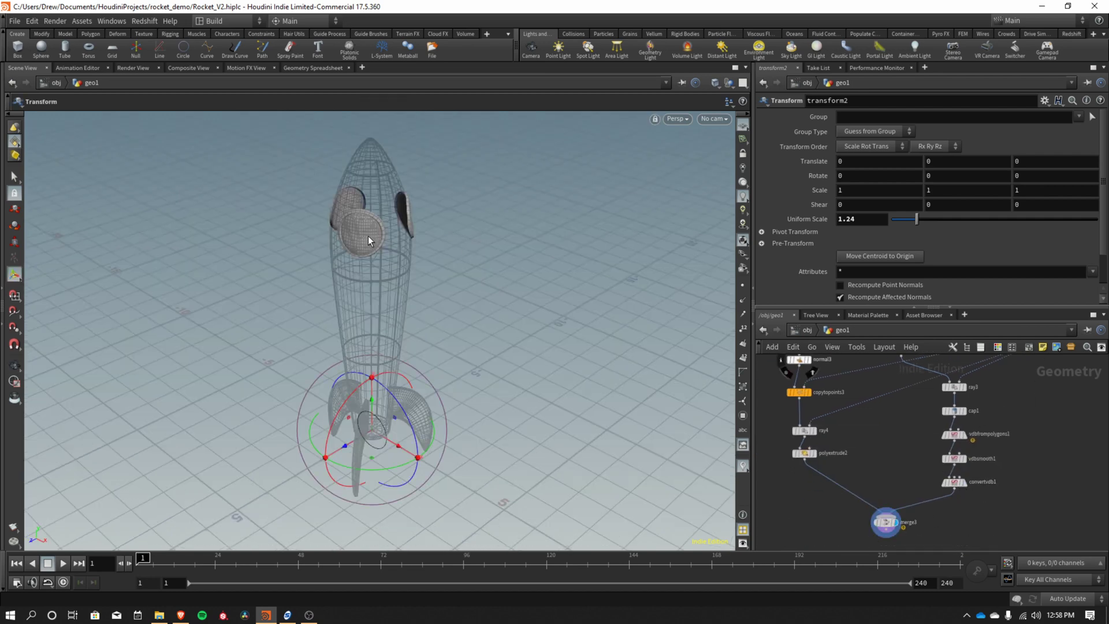
{"action": "scroll", "coordinate": [367, 235], "scroll_direction": "up", "scroll_amount": 6}
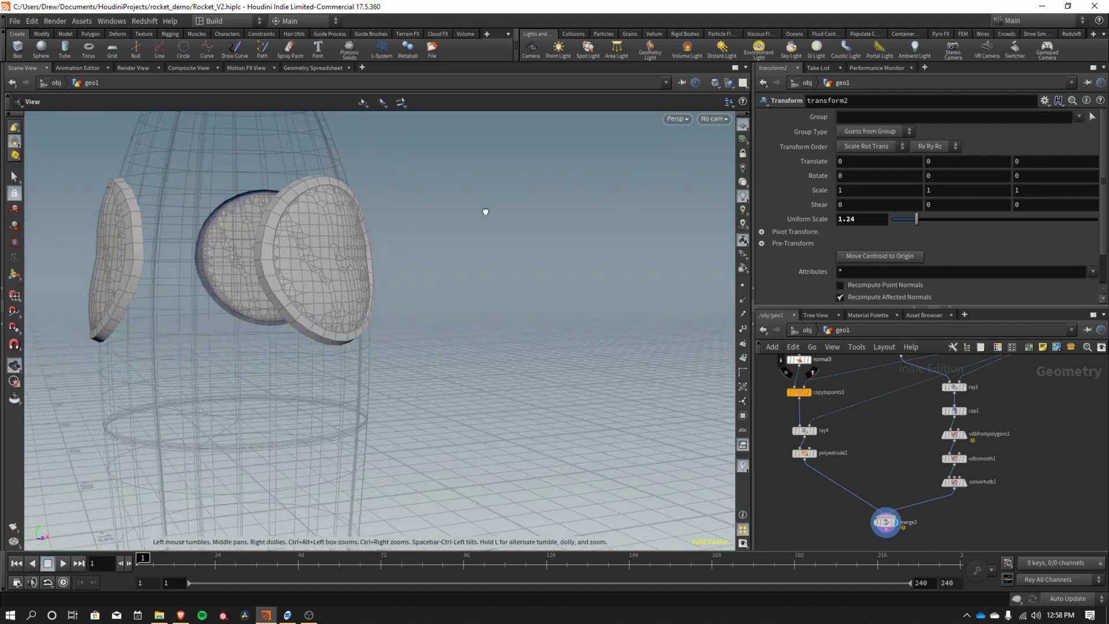
{"action": "left_click_drag", "start_coordinate": [486, 211], "coordinate": [267, 224]}
{"action": "middle_click_drag", "start_coordinate": [905, 376], "coordinate": [910, 490]}
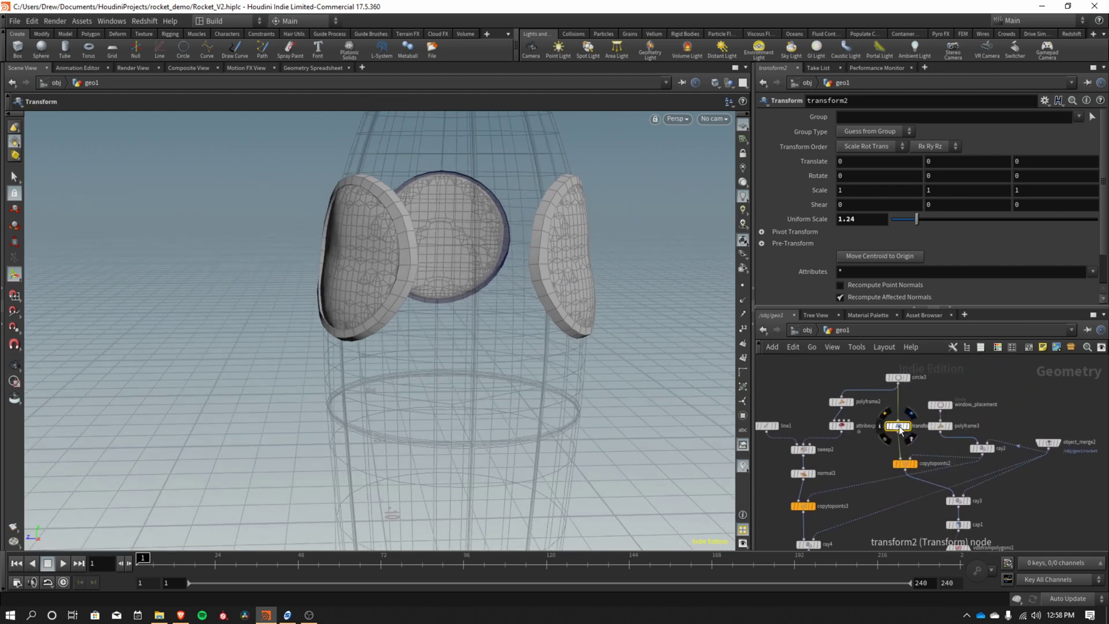
{"action": "left_click_drag", "start_coordinate": [918, 219], "coordinate": [914, 218]}
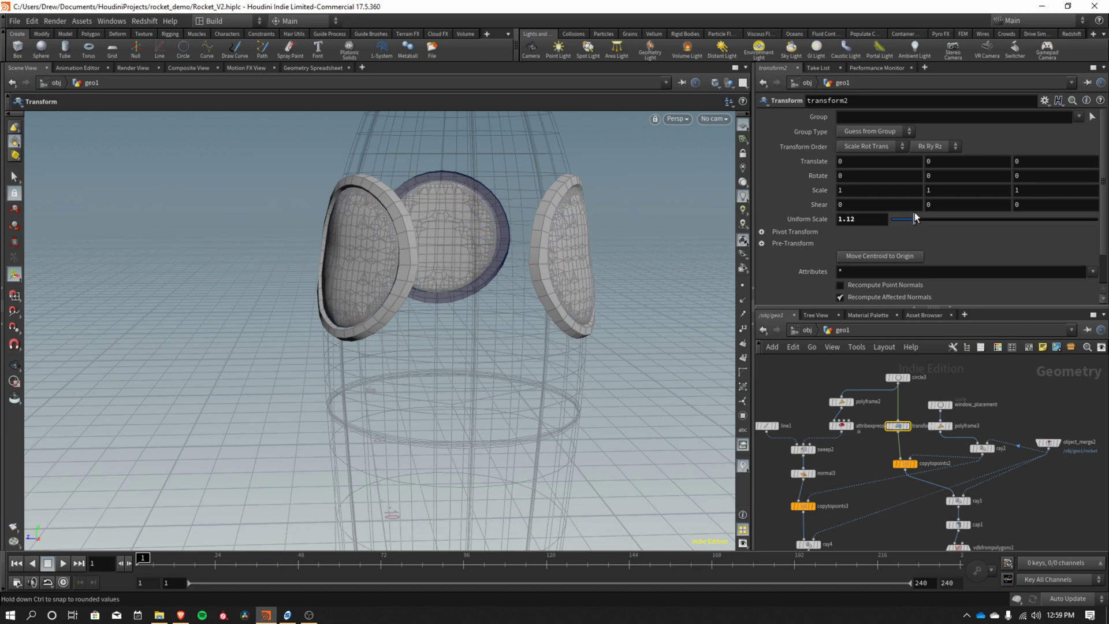
{"action": "left_click_drag", "start_coordinate": [314, 243], "coordinate": [530, 255], "text": "alt"}
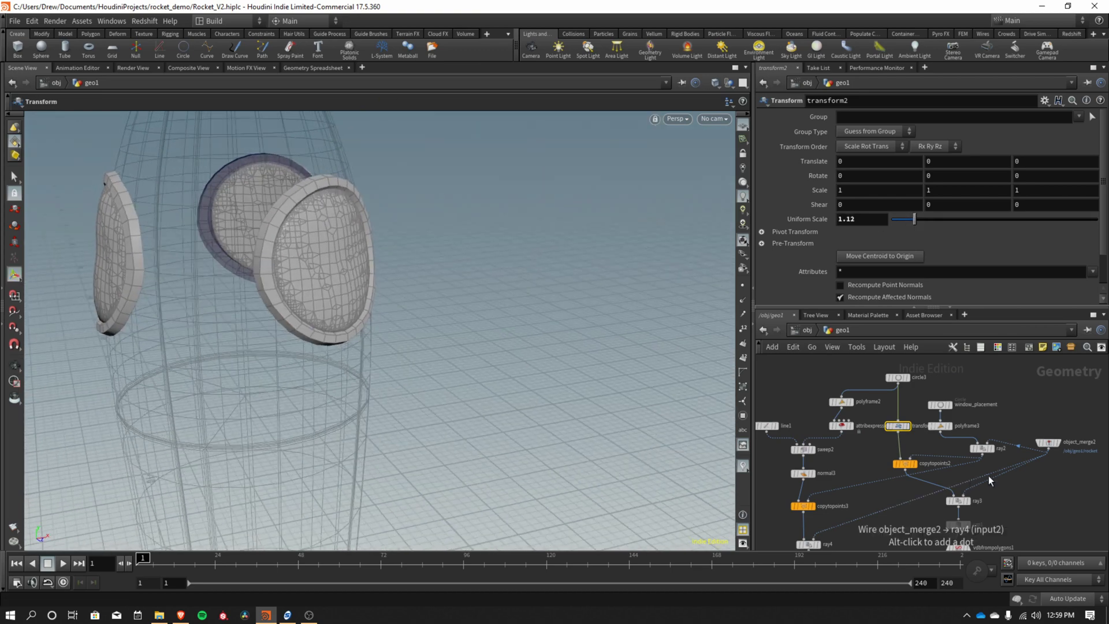
{"action": "scroll", "coordinate": [996, 474], "scroll_direction": "down", "scroll_amount": 5}
Set cap1's rounded cap Scale to 0.38, then display merge3 to view the combined windows.
{"action": "left_click", "coordinate": [952, 414]}
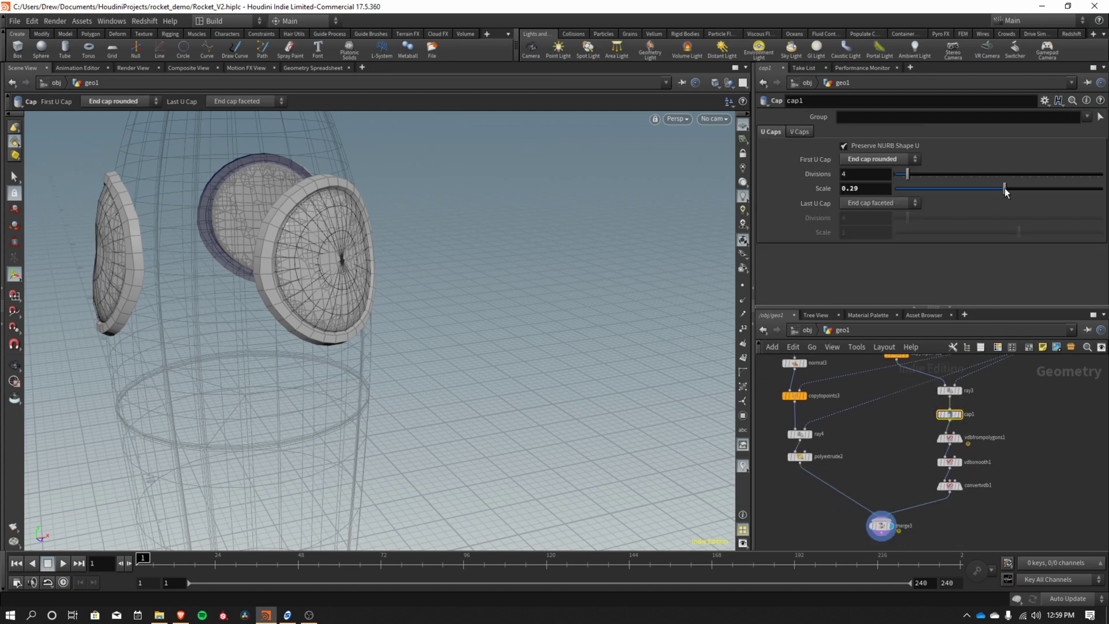
{"action": "left_click_drag", "start_coordinate": [1005, 192], "coordinate": [989, 194]}
{"action": "key", "text": "Escape"}
{"action": "left_click_drag", "start_coordinate": [430, 291], "coordinate": [309, 255]}
{"action": "key", "text": "Return"}
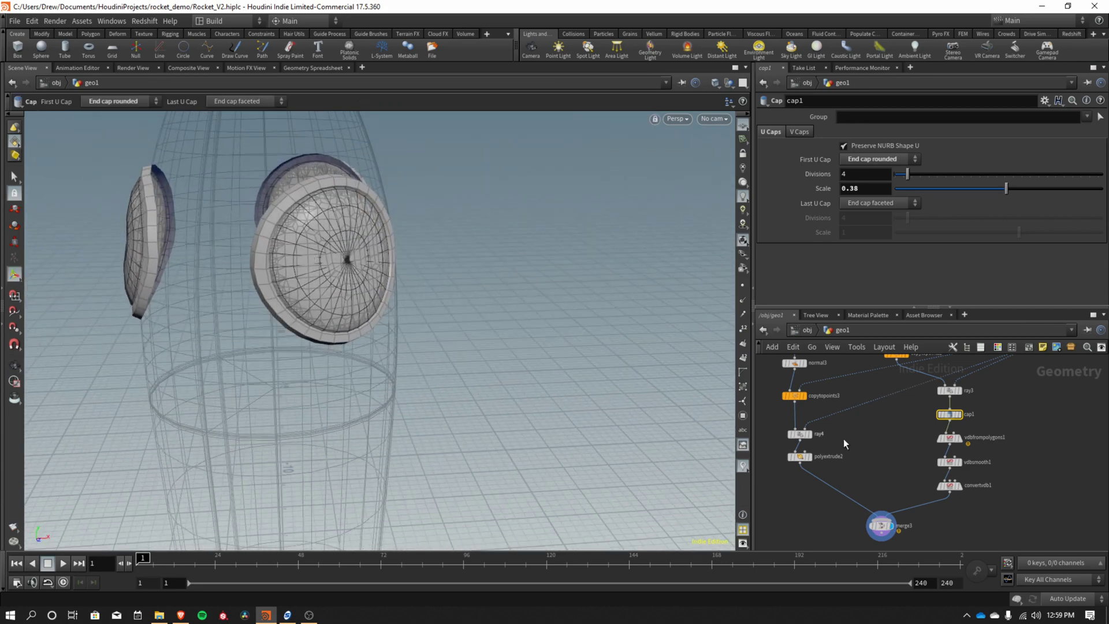
{"action": "middle_click_drag", "start_coordinate": [884, 457], "coordinate": [888, 405]}
{"action": "left_click", "coordinate": [884, 475]}
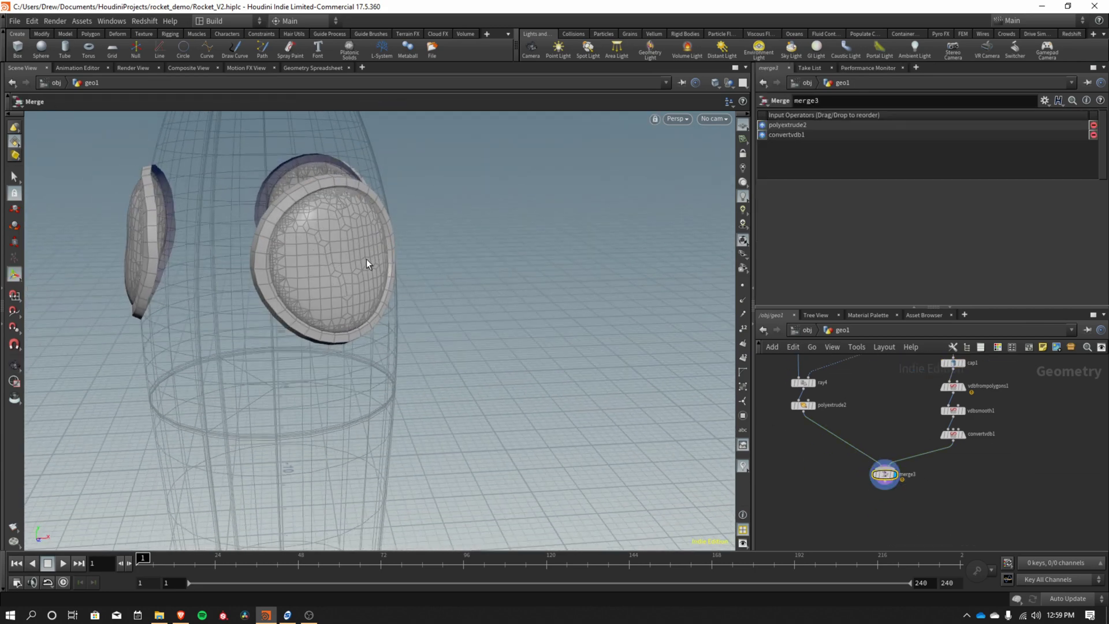
{"action": "middle_click_drag", "start_coordinate": [893, 476], "coordinate": [980, 522]}
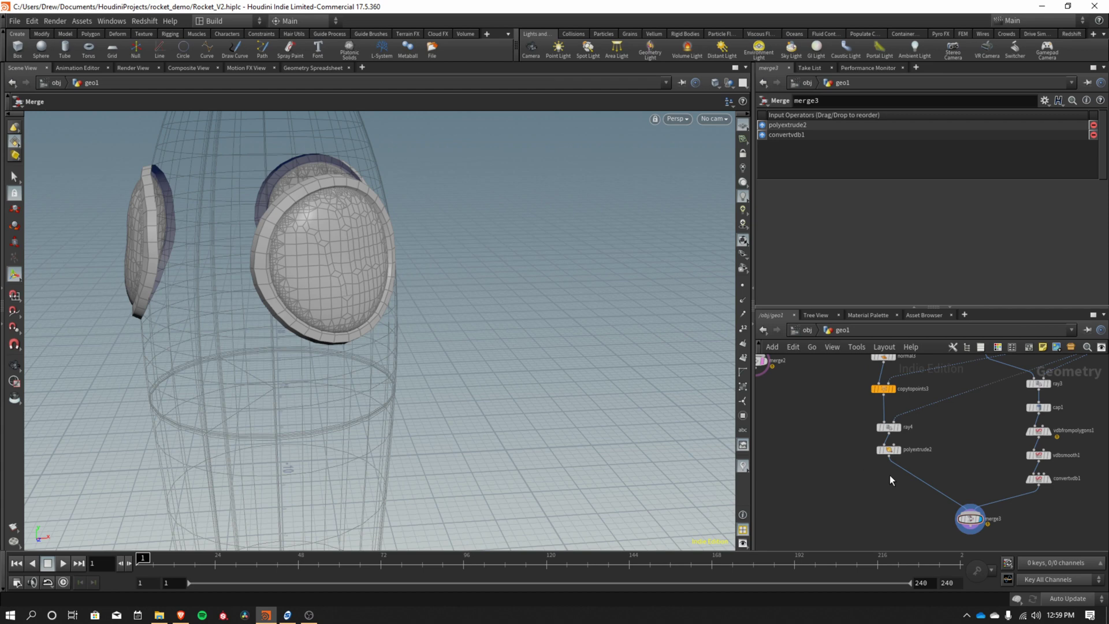
Add a color2 node after polyextrude2, colouring the rims magenta (1, 0, 0.5), and splice it toward merge3.
{"action": "key", "text": "Tab"}
{"action": "key", "text": "Return"}
{"action": "left_click", "coordinate": [890, 475]}
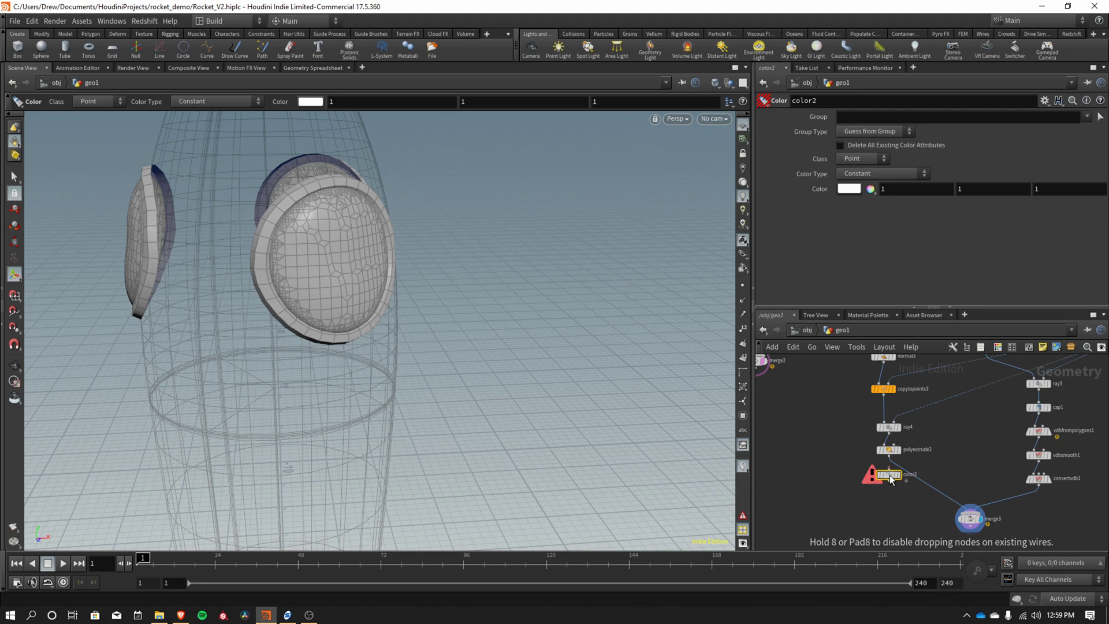
{"action": "left_click", "coordinate": [848, 189]}
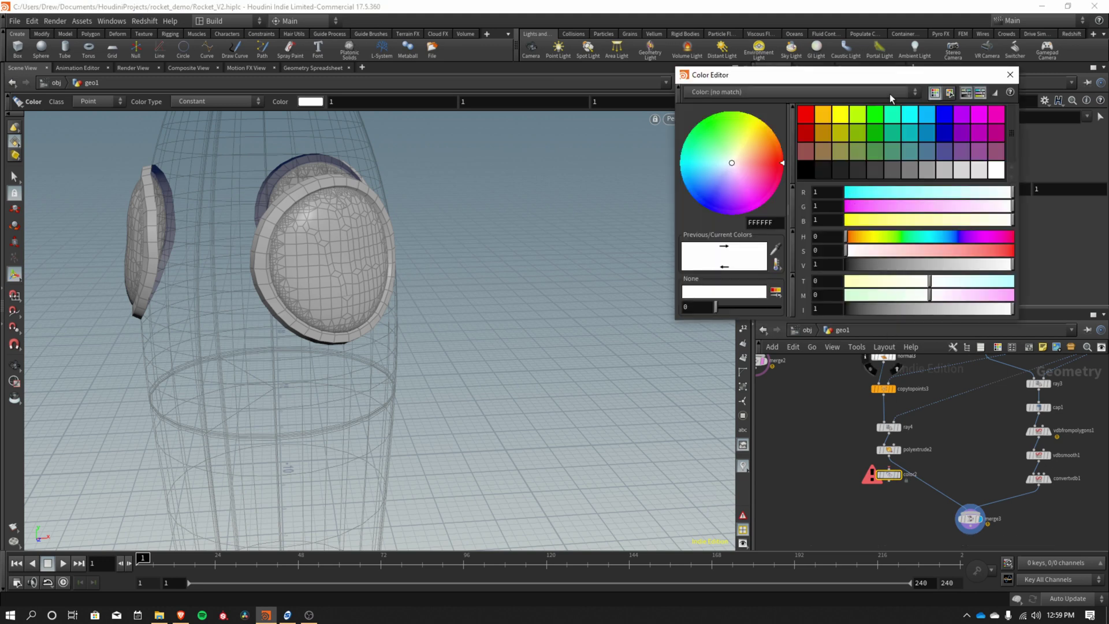
{"action": "left_click", "coordinate": [1000, 115]}
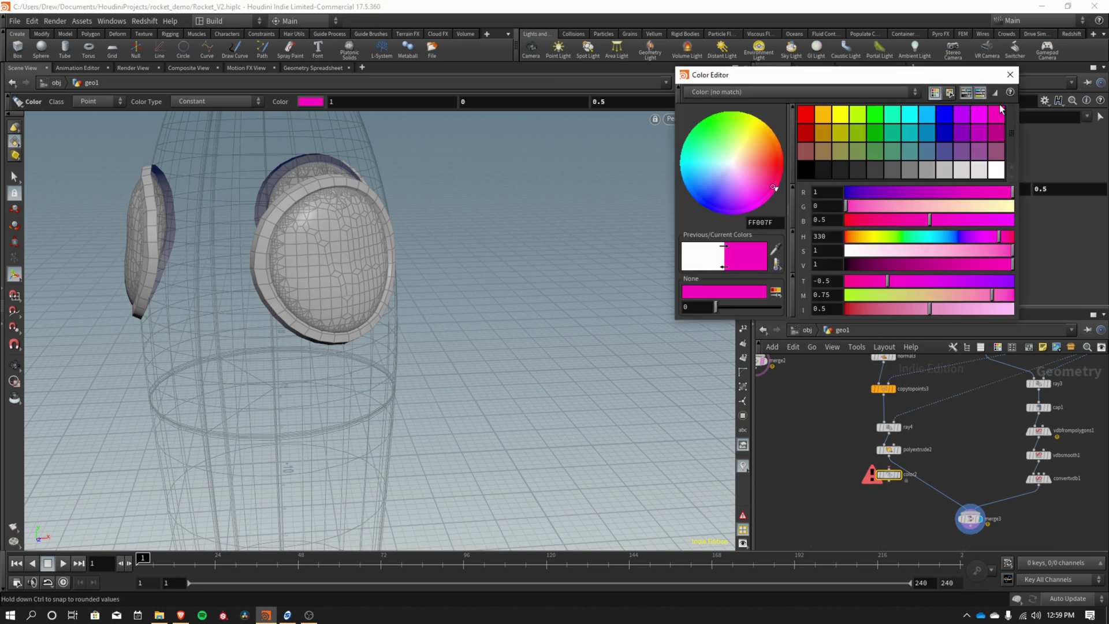
{"action": "left_click", "coordinate": [1010, 74]}
{"action": "left_click_drag", "start_coordinate": [890, 478], "coordinate": [1042, 504]}
Colour the glass domes azure blue 007FFF with color3.
{"action": "left_click", "coordinate": [849, 189]}
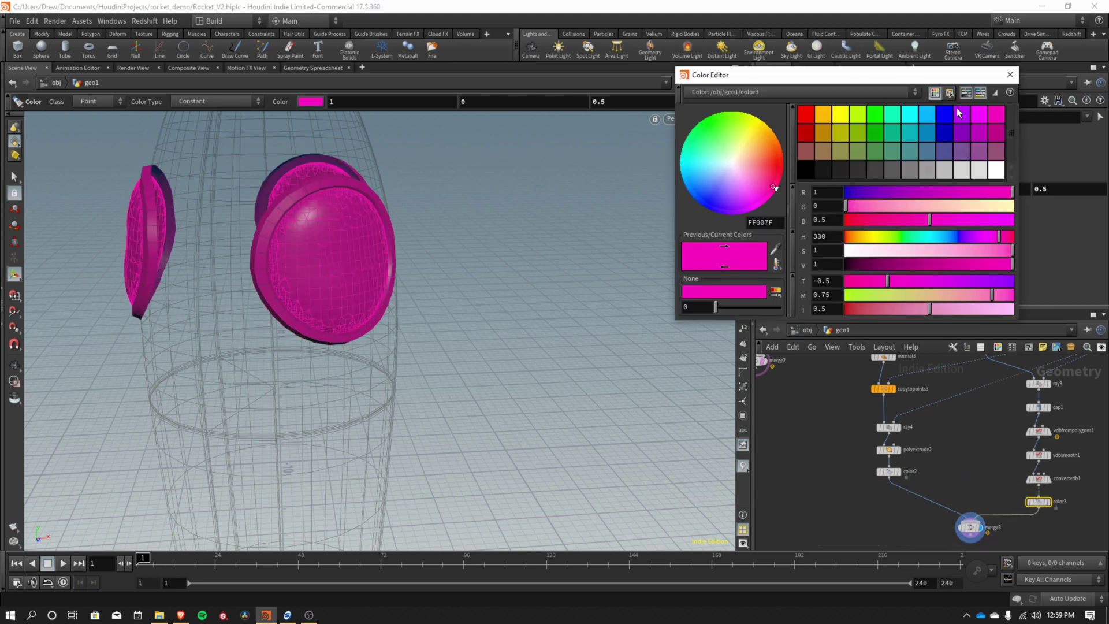
{"action": "left_click", "coordinate": [927, 114]}
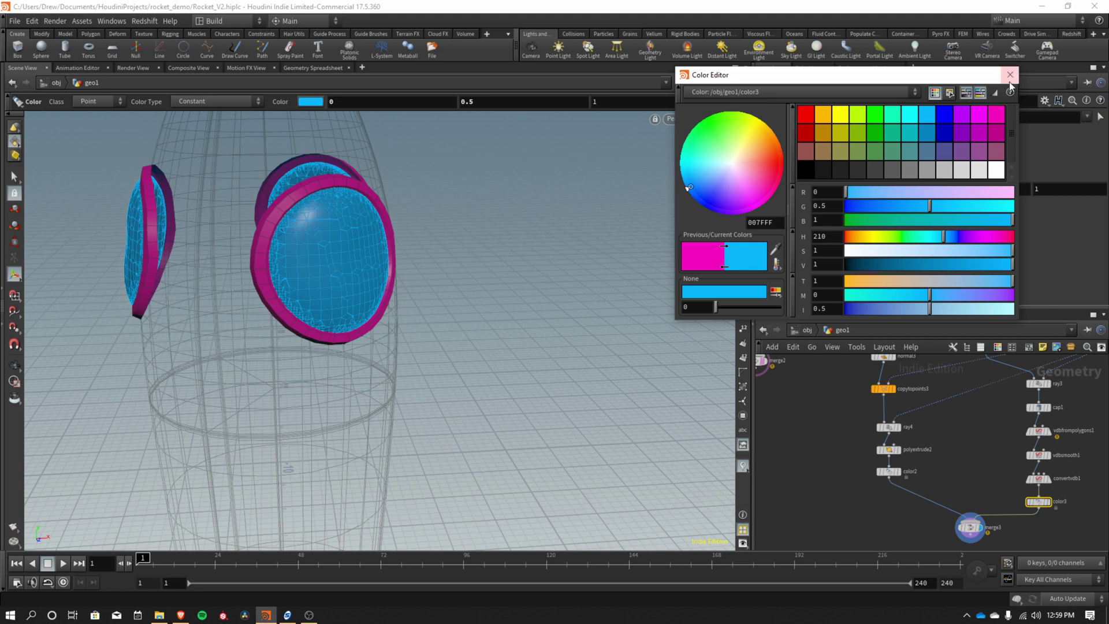
{"action": "left_click", "coordinate": [1009, 75]}
{"action": "scroll", "coordinate": [980, 494], "scroll_direction": "down", "scroll_amount": 2}
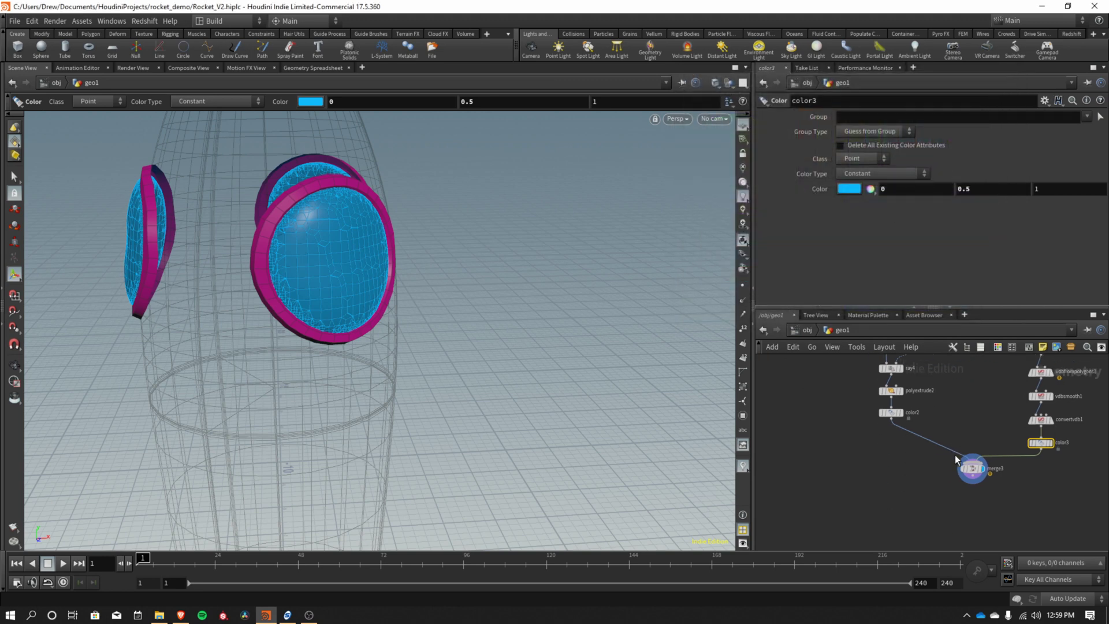
Insert a Null between color2 and merge3 and name it rim_high_out.
{"action": "key", "text": "Tab"}
{"action": "type", "text": "null"}
{"action": "key", "text": "Return"}
{"action": "left_click", "coordinate": [913, 434]}
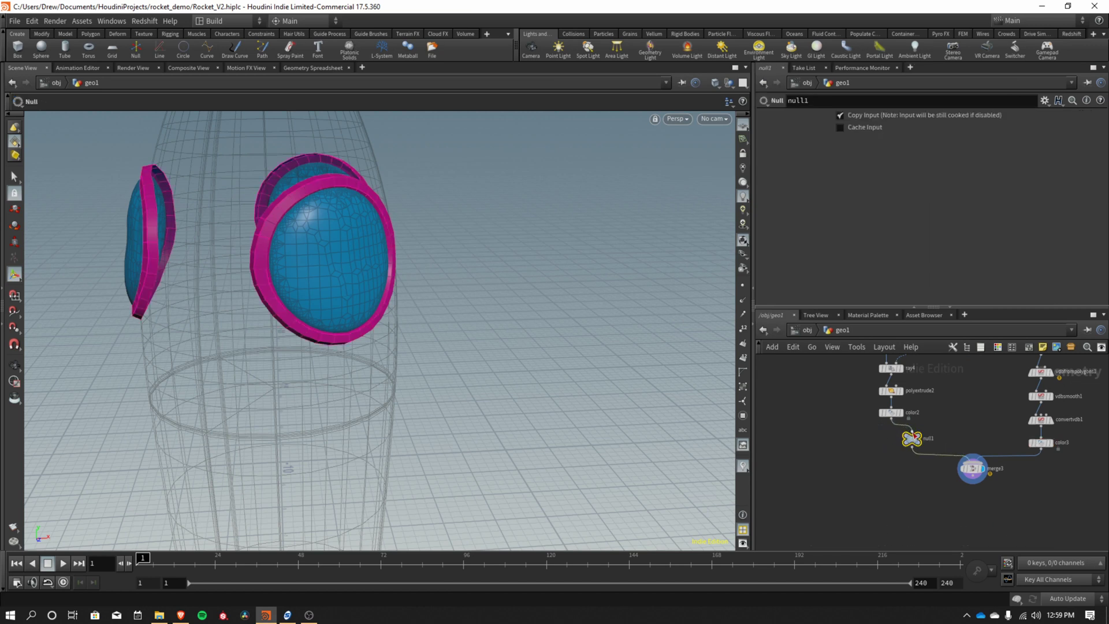
{"action": "left_click_drag", "start_coordinate": [913, 436], "coordinate": [898, 440]}
{"action": "mouse_move", "coordinate": [907, 434]}
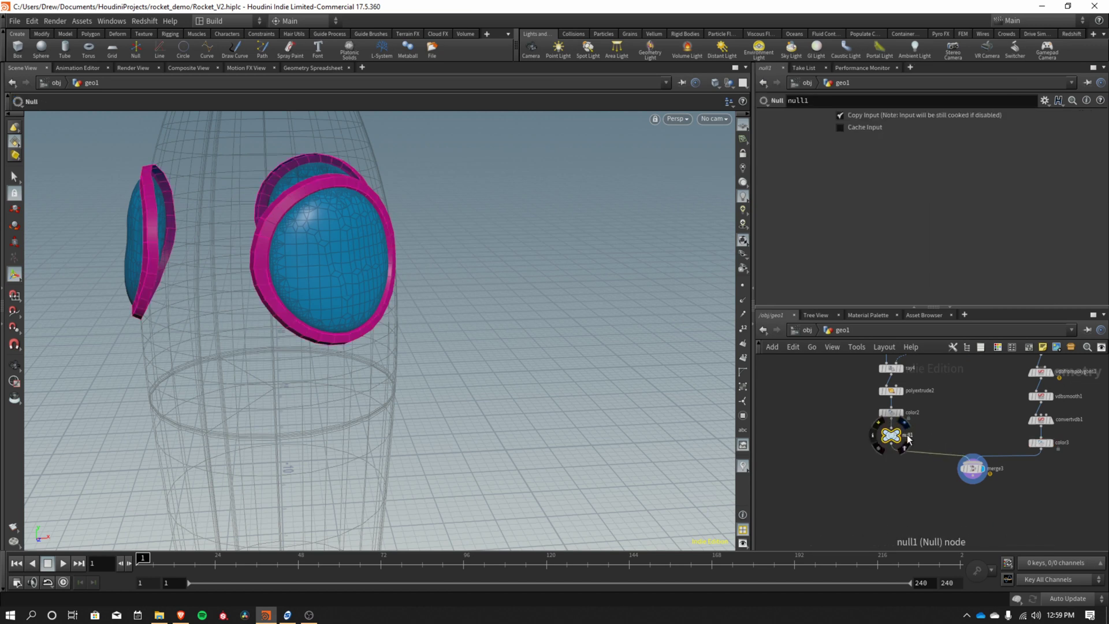
{"action": "double_click", "coordinate": [908, 434]}
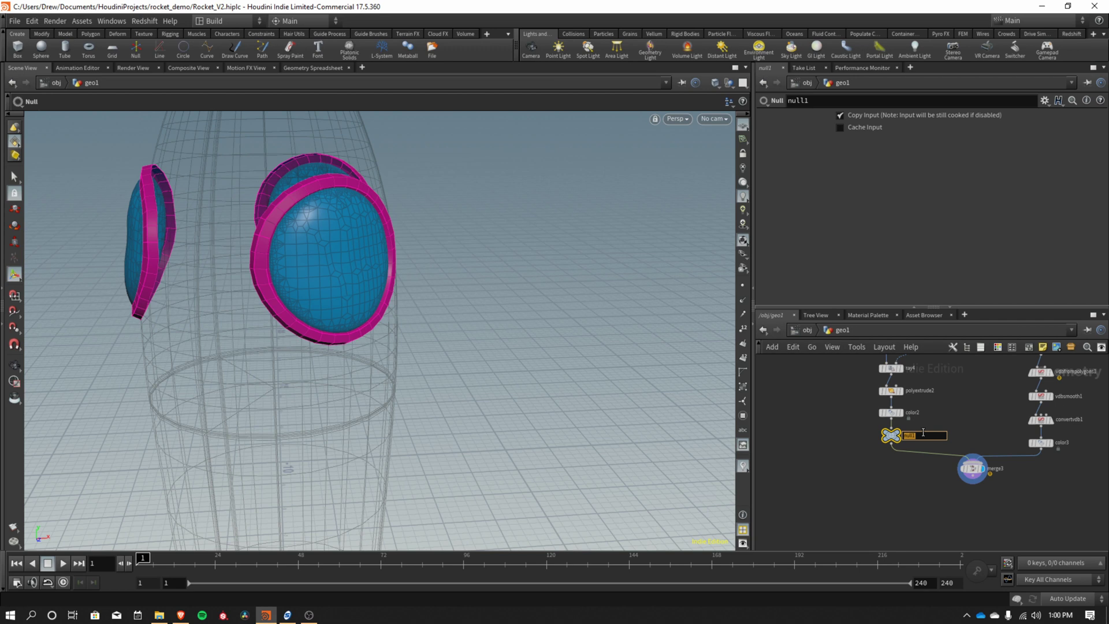
{"action": "type", "text": "rim"}
{"action": "key", "text": "Return"}
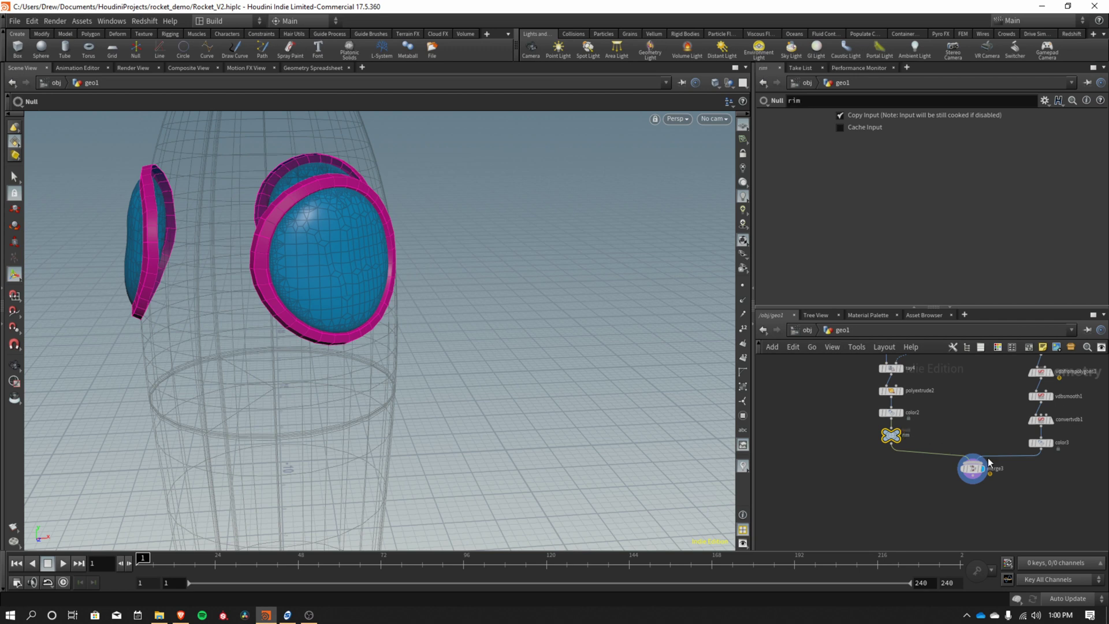
{"action": "double_click", "coordinate": [908, 435]}
{"action": "key", "text": "Return"}
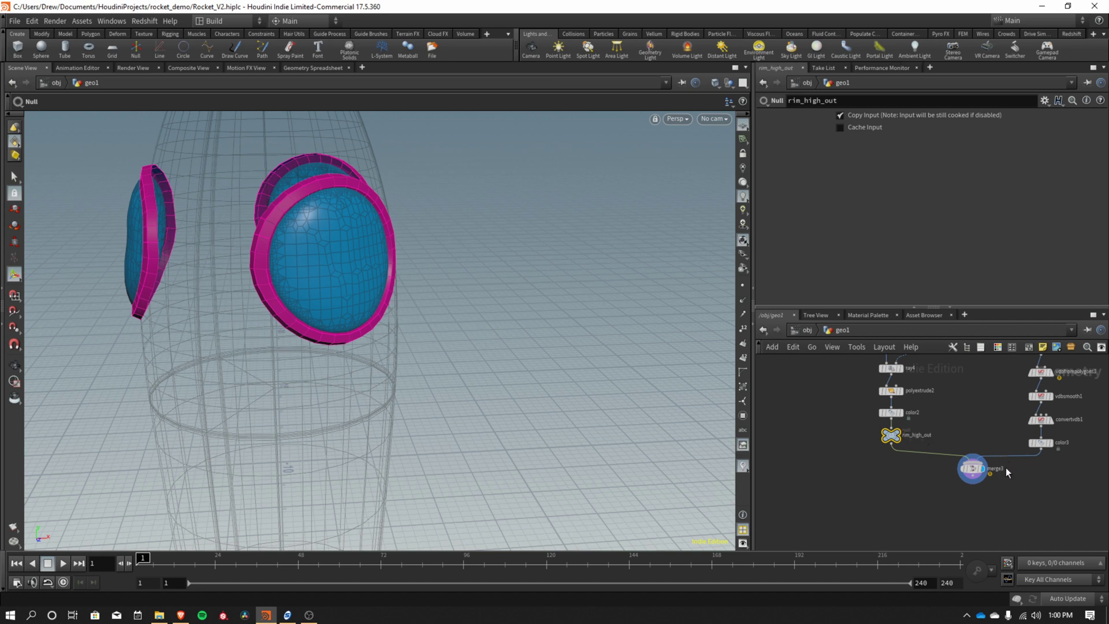
Insert a Null between color3 and merge3 named window_high_out, then move merge3 lower.
{"action": "middle_click_drag", "start_coordinate": [1038, 488], "coordinate": [973, 497]}
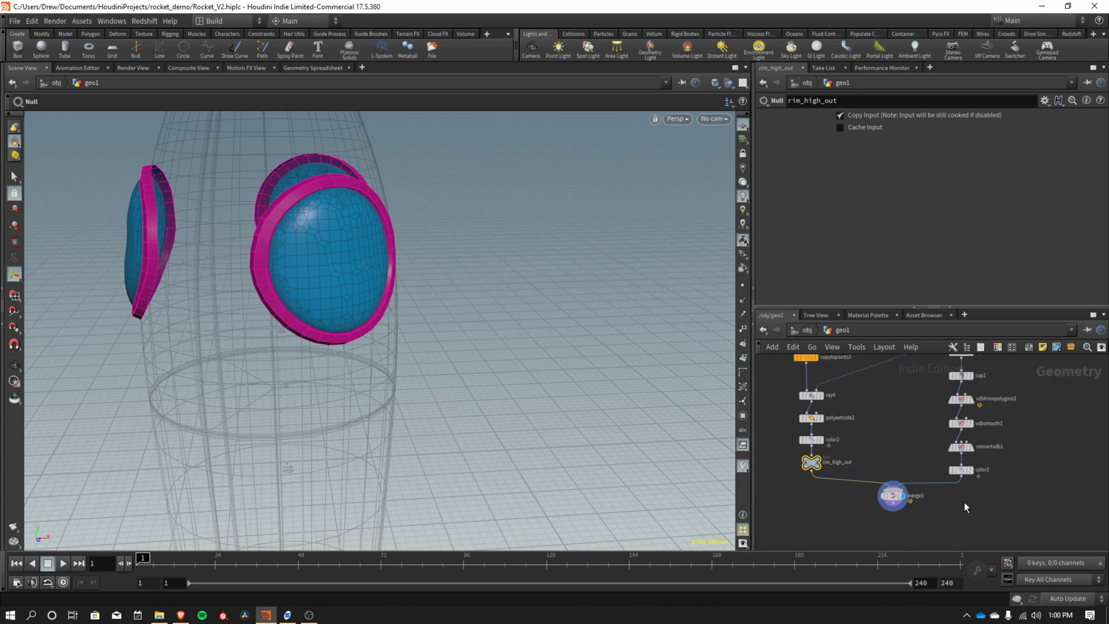
{"action": "key", "text": "Tab"}
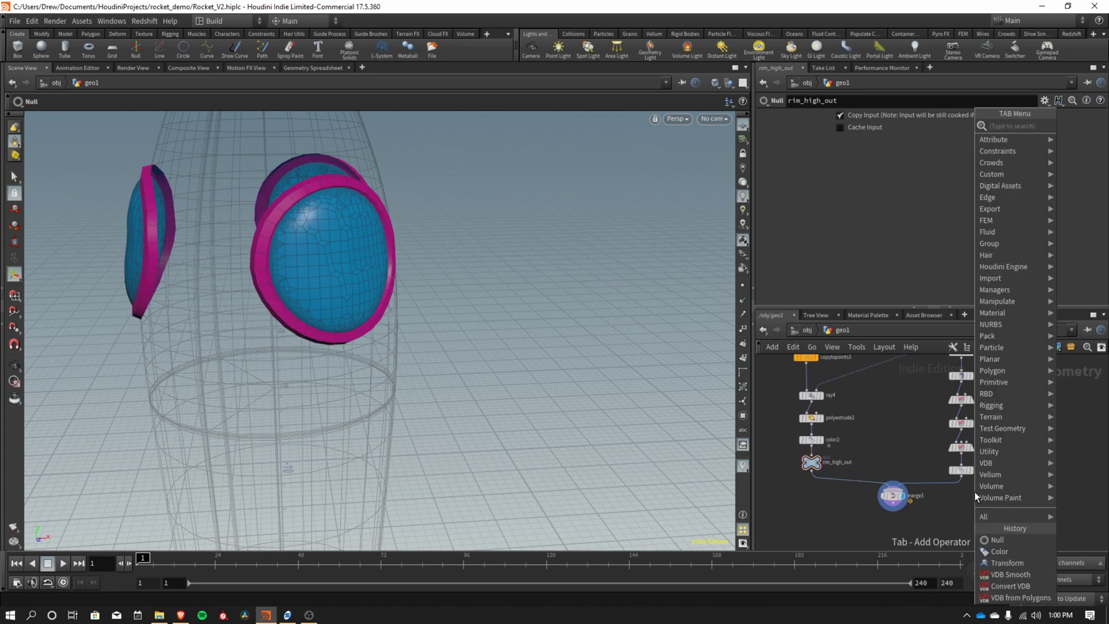
{"action": "type", "text": "null"}
{"action": "key", "text": "Return"}
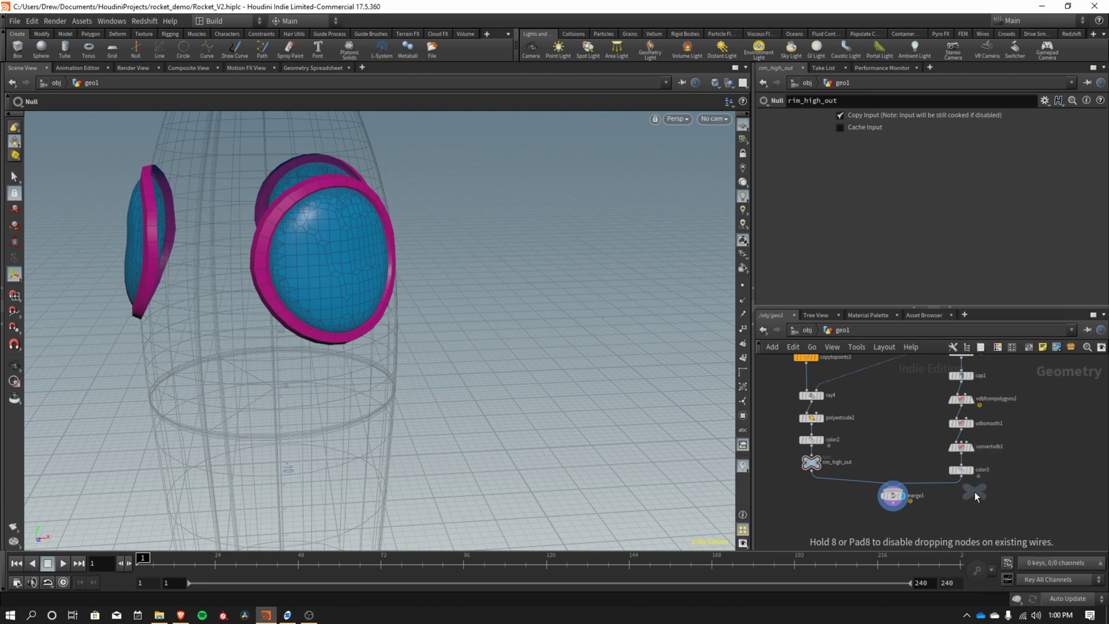
{"action": "left_click", "coordinate": [956, 489]}
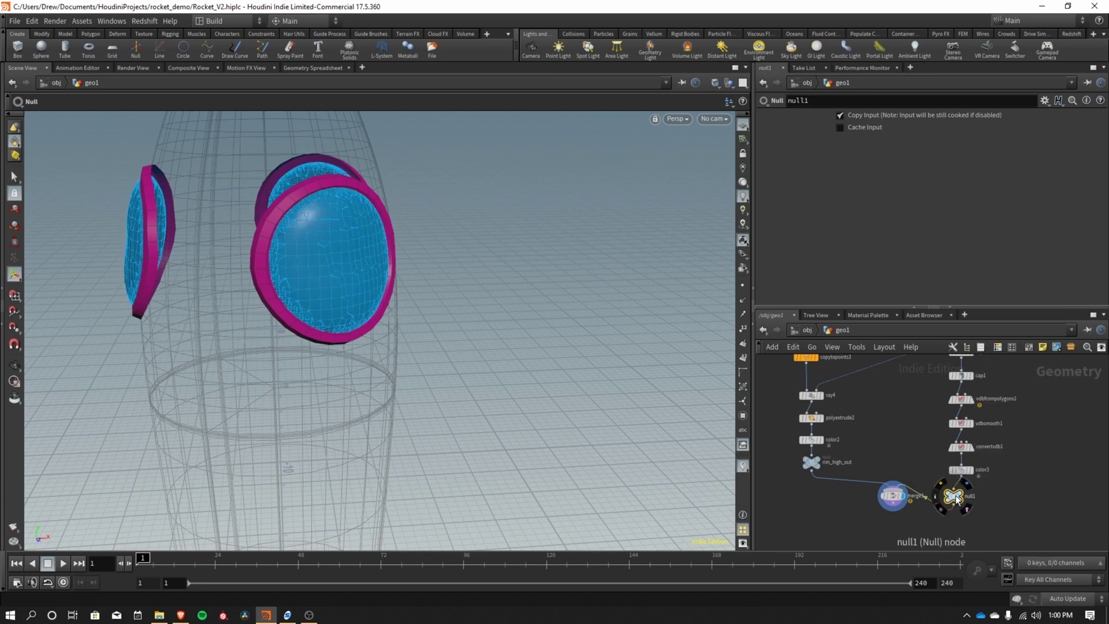
{"action": "double_click", "coordinate": [978, 495]}
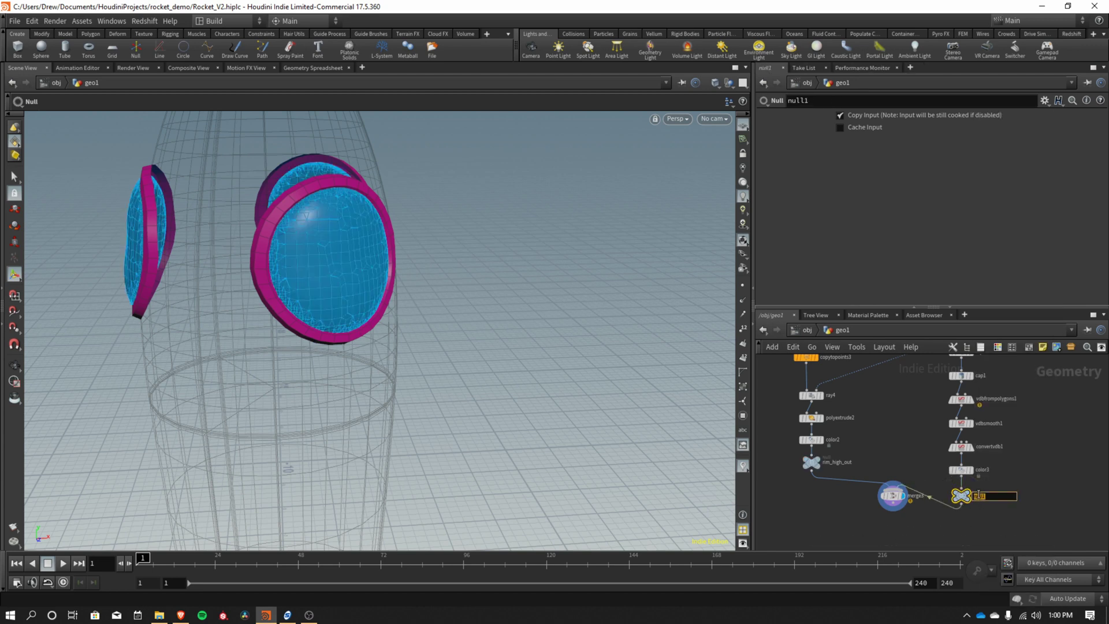
{"action": "type", "text": "window"}
{"action": "key", "text": "Return"}
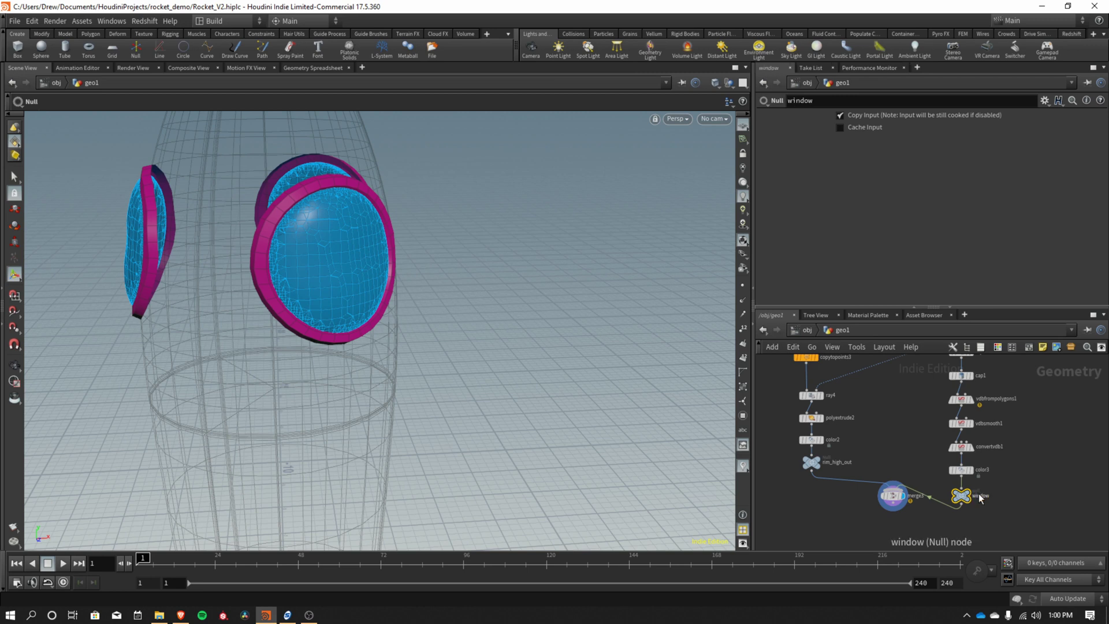
{"action": "double_click", "coordinate": [989, 496]}
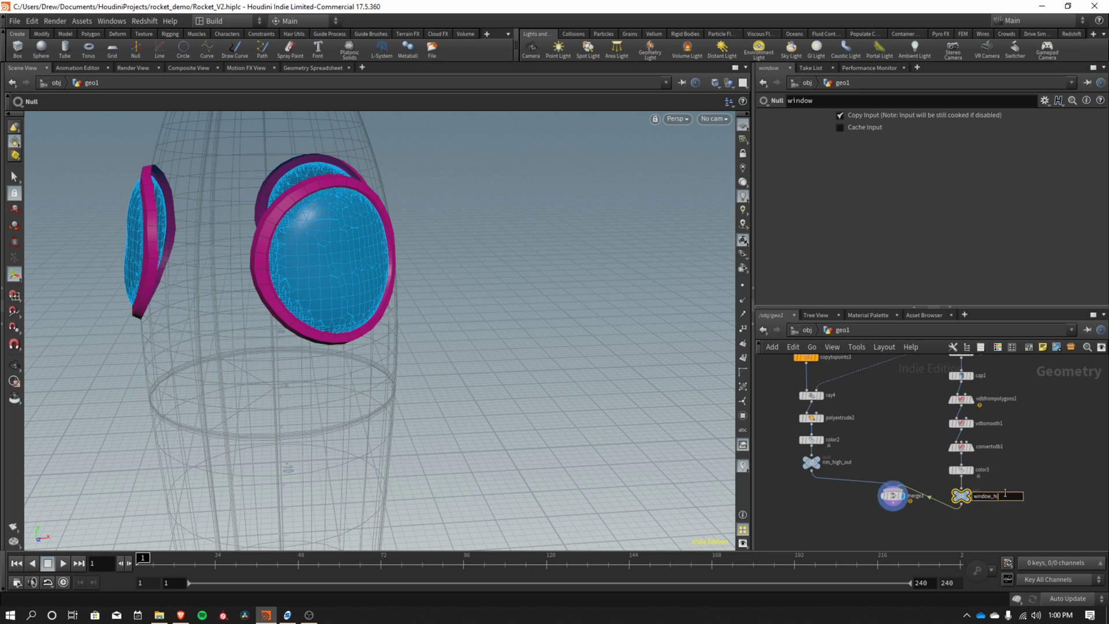
{"action": "type", "text": "_high_out"}
{"action": "key", "text": "Return"}
{"action": "left_click_drag", "start_coordinate": [895, 510], "coordinate": [892, 543]}
{"action": "scroll", "coordinate": [895, 468], "scroll_direction": "down", "scroll_amount": 5}
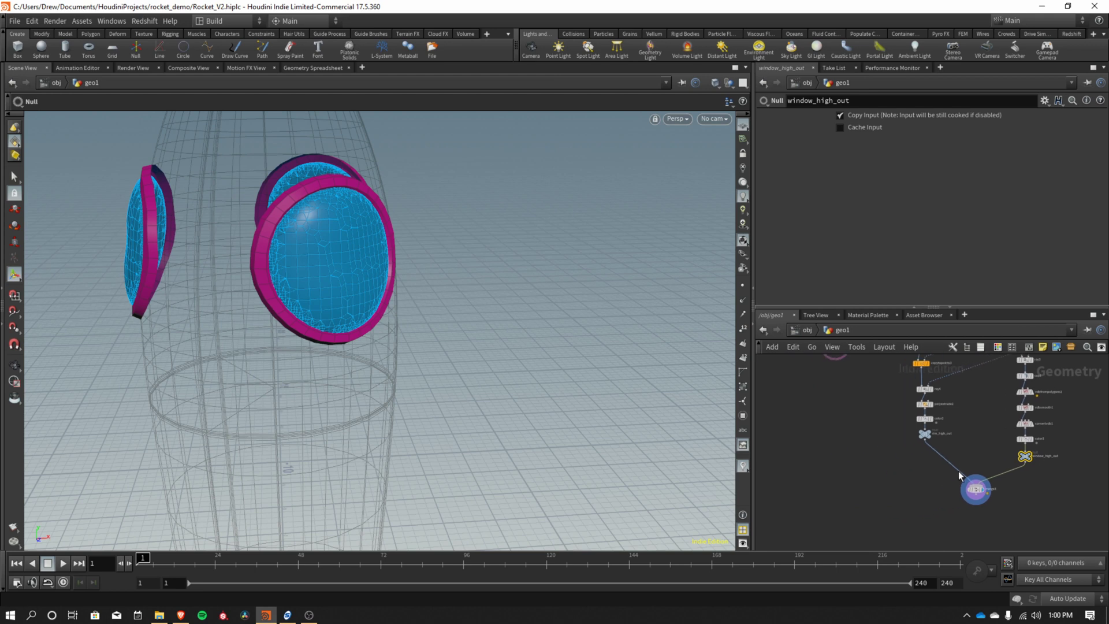
{"action": "scroll", "coordinate": [903, 481], "scroll_direction": "down", "scroll_amount": 4}
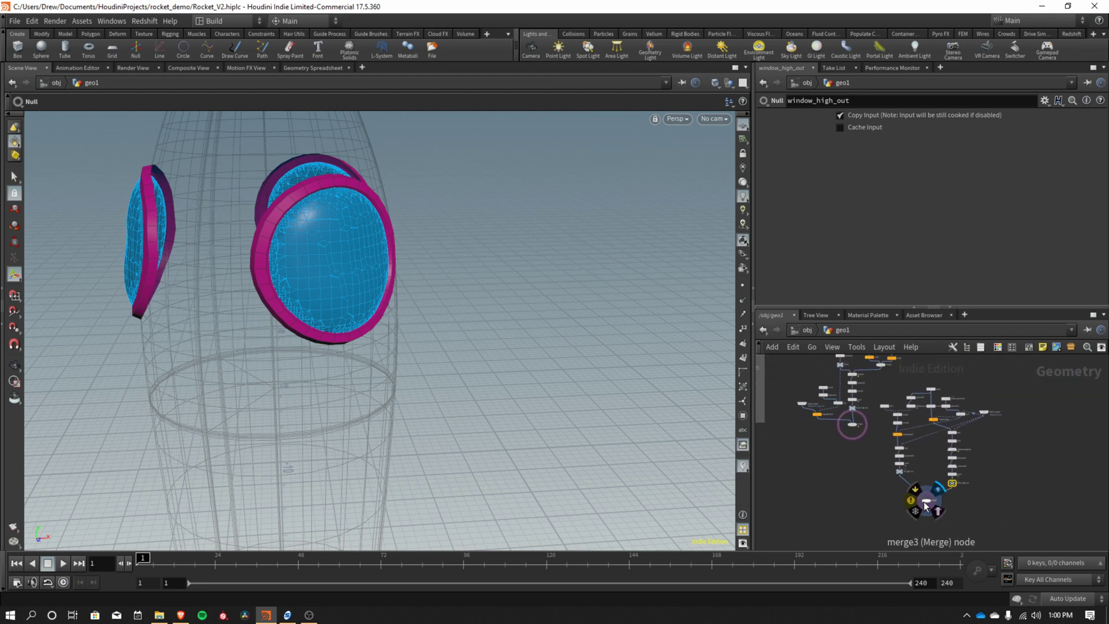
Reposition merge3's branch and drop a new Merge node below the graph.
{"action": "left_click_drag", "start_coordinate": [926, 504], "coordinate": [952, 463]}
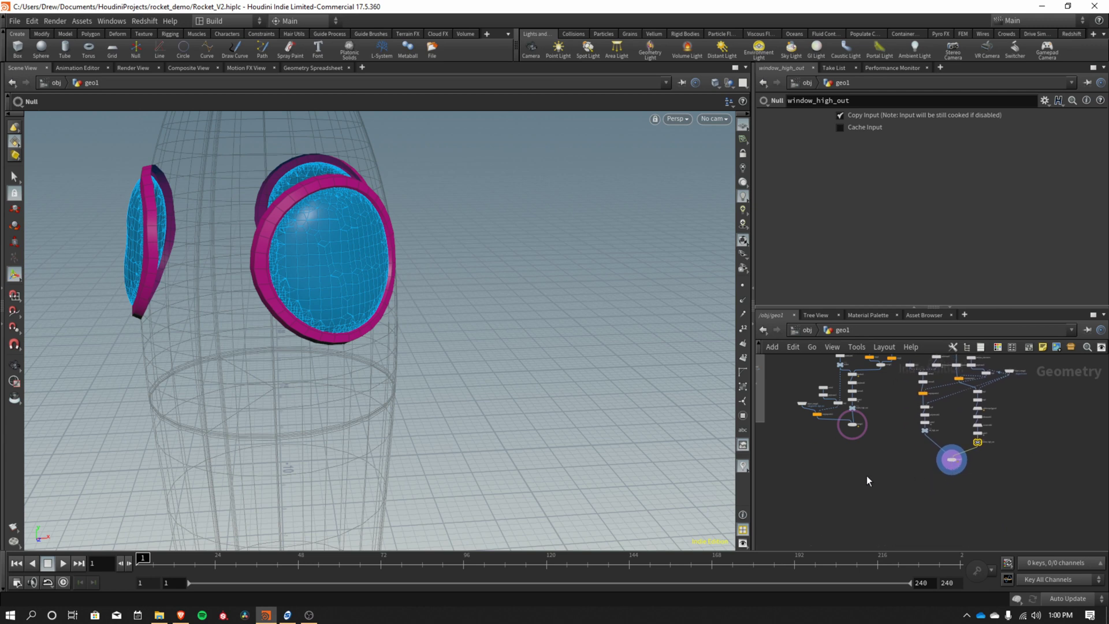
{"action": "middle_click_drag", "start_coordinate": [848, 465], "coordinate": [870, 500]}
{"action": "scroll", "coordinate": [873, 503], "scroll_direction": "up", "scroll_amount": 2}
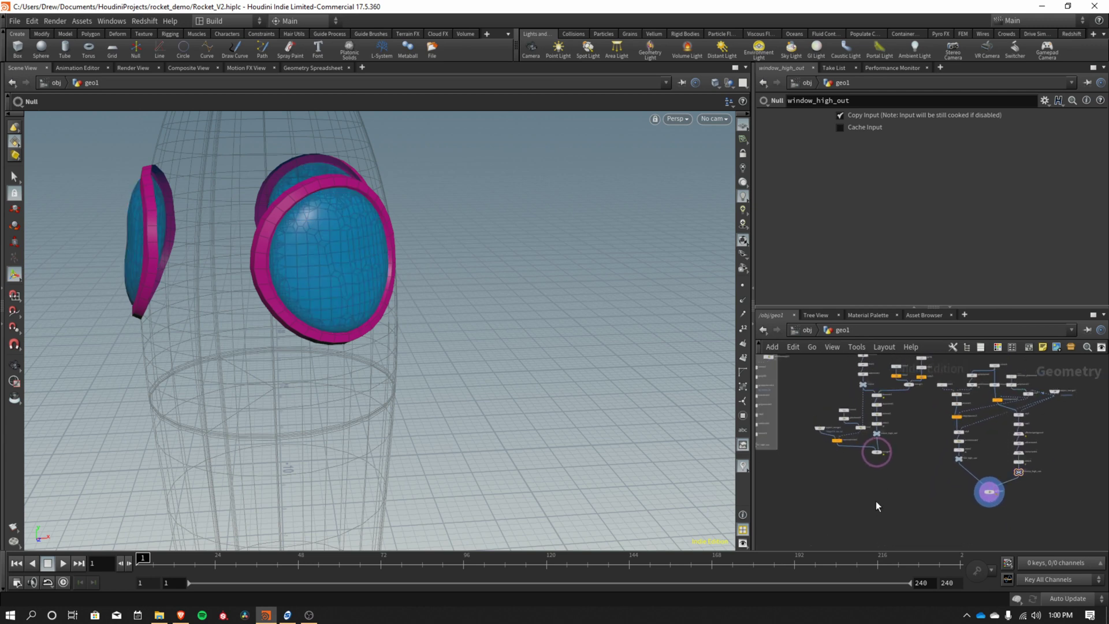
{"action": "key", "text": "Tab"}
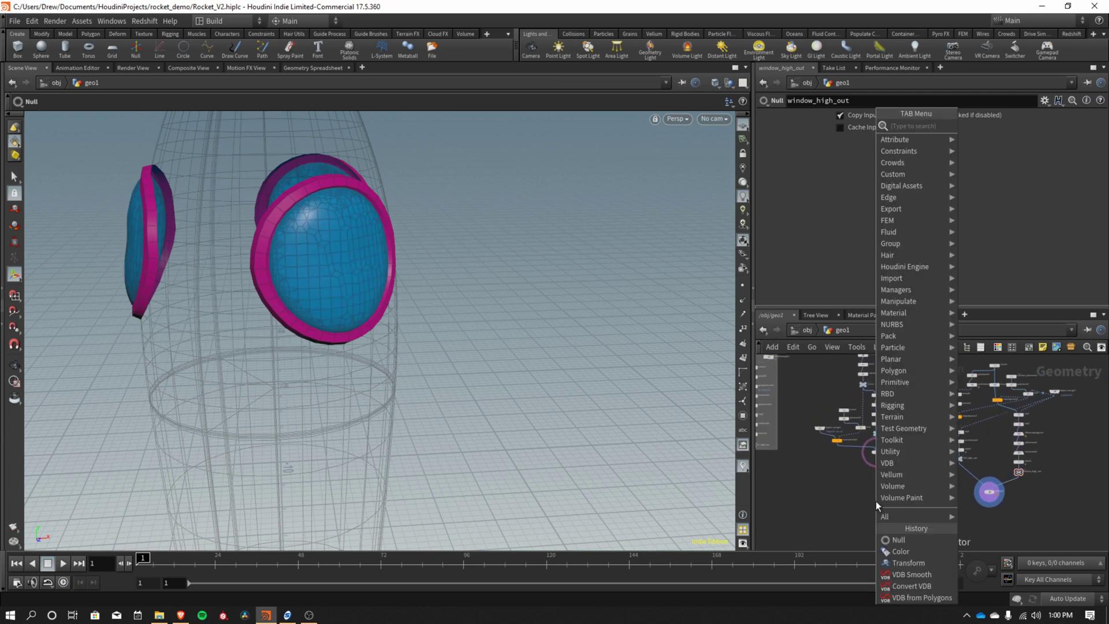
{"action": "type", "text": "merge"}
{"action": "key", "text": "Return"}
{"action": "left_click", "coordinate": [876, 501]}
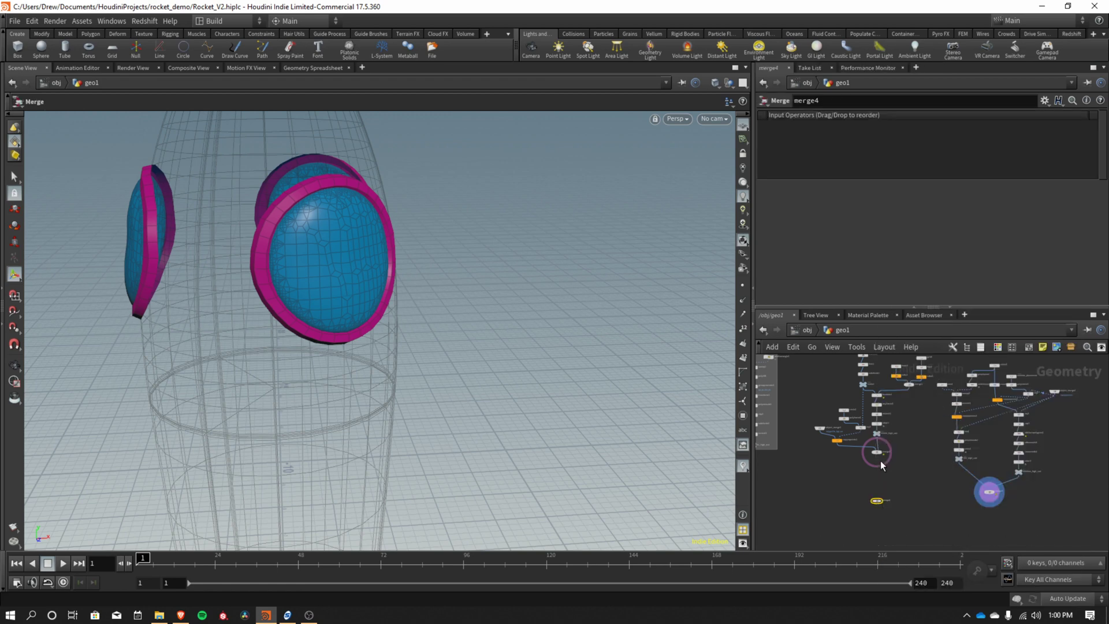
Wire merge2 and merge3 into merge4 and set merge4 as the displayed node.
{"action": "left_click", "coordinate": [876, 453]}
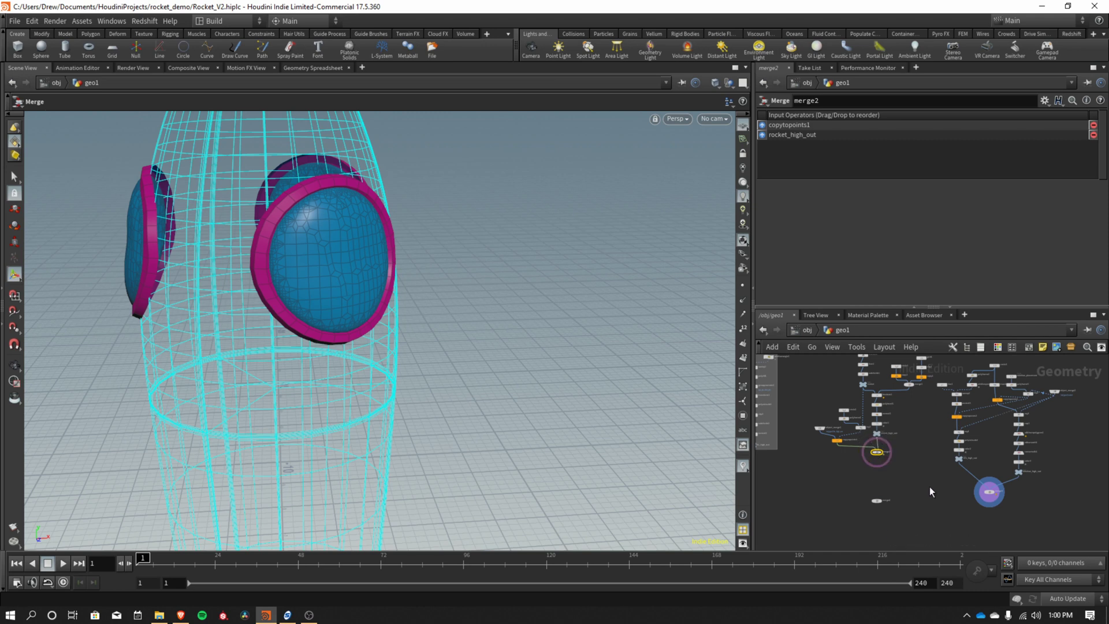
{"action": "scroll", "coordinate": [941, 485], "scroll_direction": "up", "scroll_amount": 4}
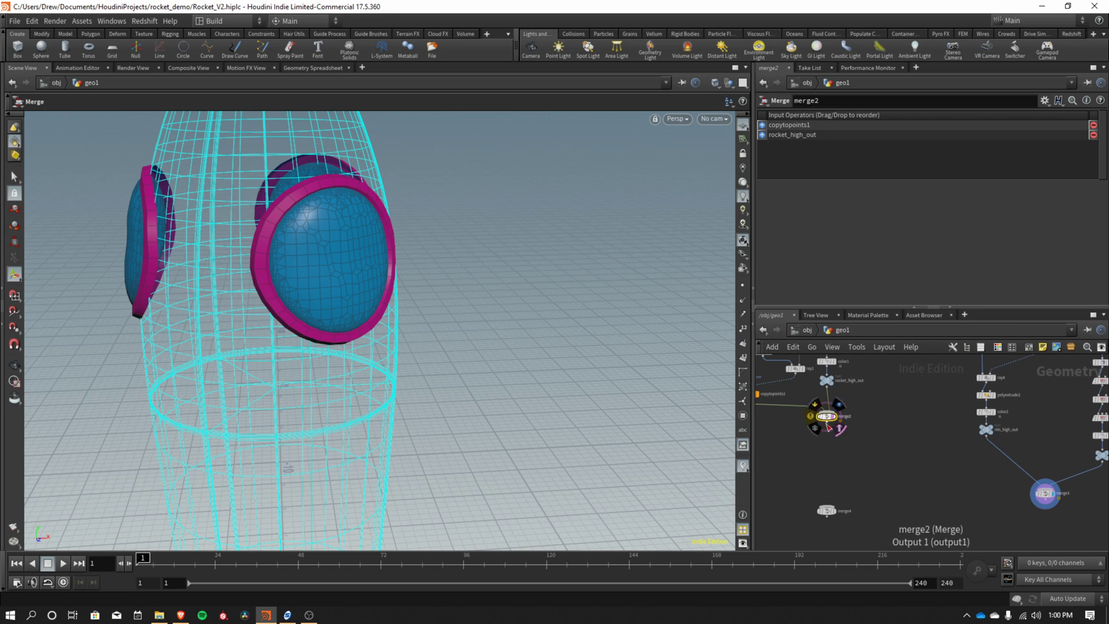
{"action": "left_click_drag", "start_coordinate": [827, 423], "coordinate": [827, 506]}
{"action": "left_click_drag", "start_coordinate": [1045, 504], "coordinate": [833, 520]}
{"action": "left_click", "coordinate": [839, 499]}
{"action": "middle_click_drag", "start_coordinate": [908, 506], "coordinate": [932, 438]}
{"action": "left_click", "coordinate": [861, 491]}
Add a Normal node under merge4 and orbit the rocket to inspect the smoothed portholes.
{"action": "key", "text": "Tab"}
{"action": "type", "text": "normal"}
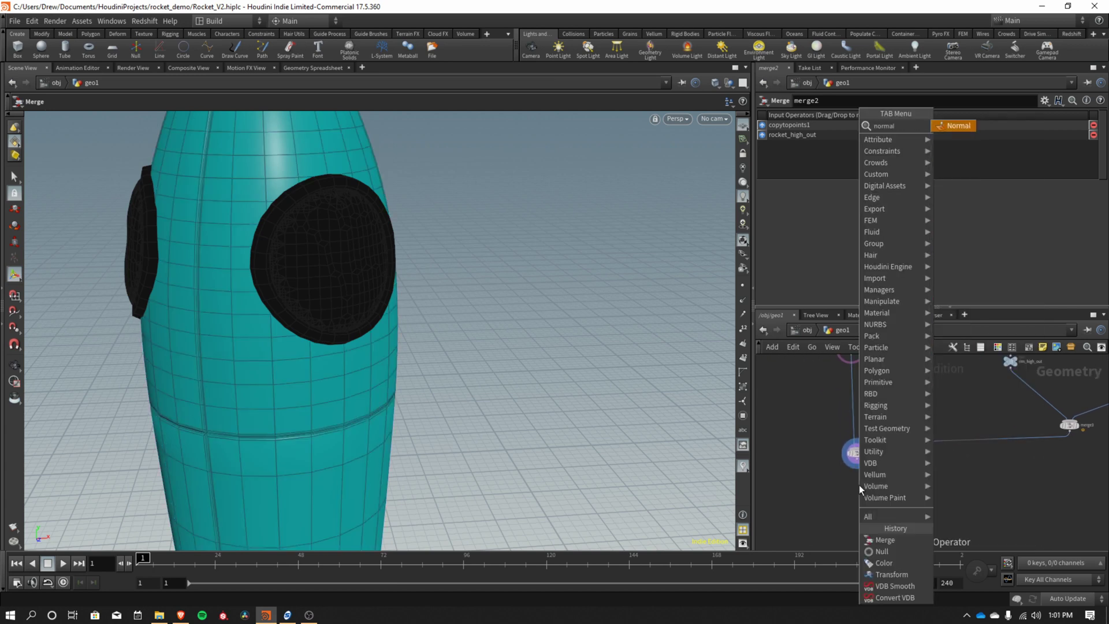
{"action": "key", "text": "Return"}
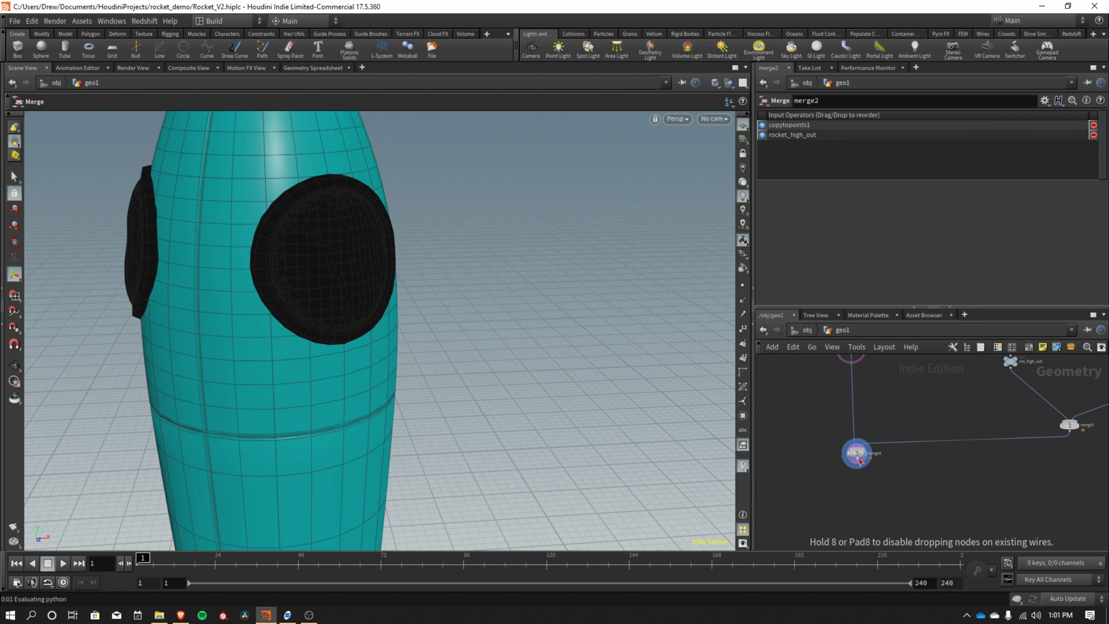
{"action": "left_click", "coordinate": [860, 461]}
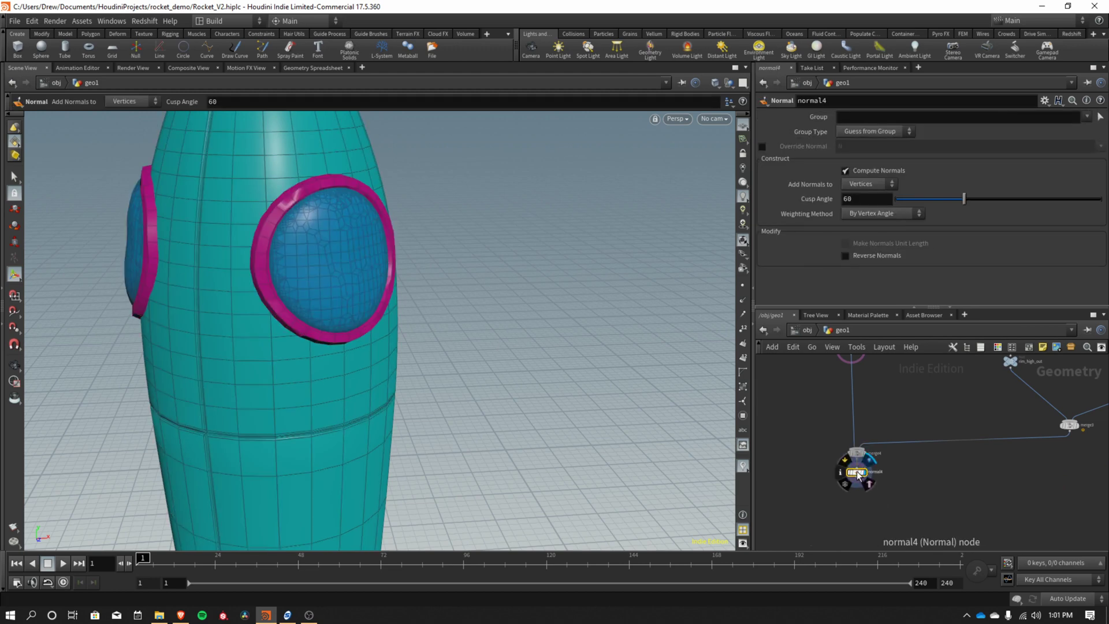
{"action": "key", "text": "Escape"}
{"action": "left_click_drag", "start_coordinate": [507, 352], "coordinate": [408, 420]}
{"action": "left_click_drag", "start_coordinate": [435, 231], "coordinate": [475, 293]}
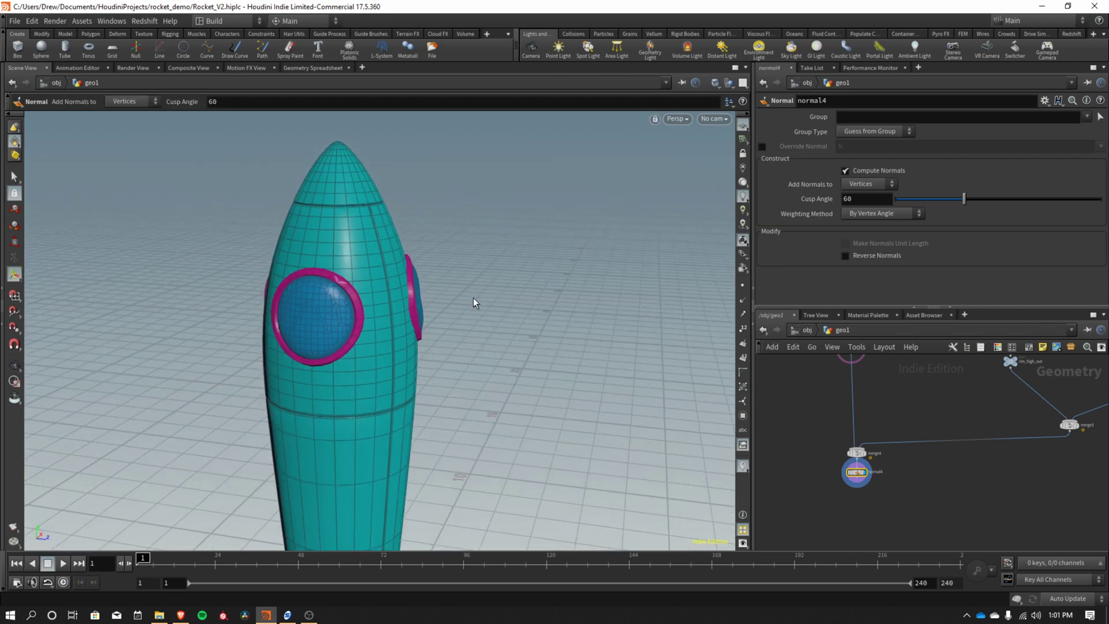
{"action": "left_click_drag", "start_coordinate": [403, 401], "coordinate": [386, 312]}
{"action": "left_click_drag", "start_coordinate": [396, 379], "coordinate": [411, 401]}
Save the scene as Rocket_V2.hiplc.
{"action": "key", "text": "Return"}
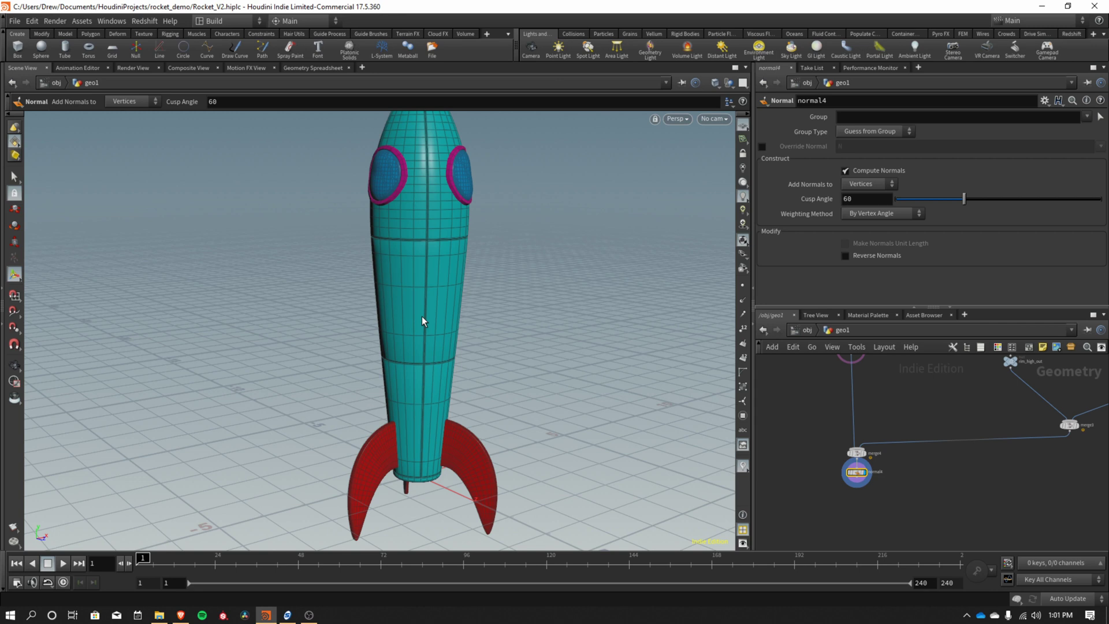
{"action": "left_click", "coordinate": [16, 22]}
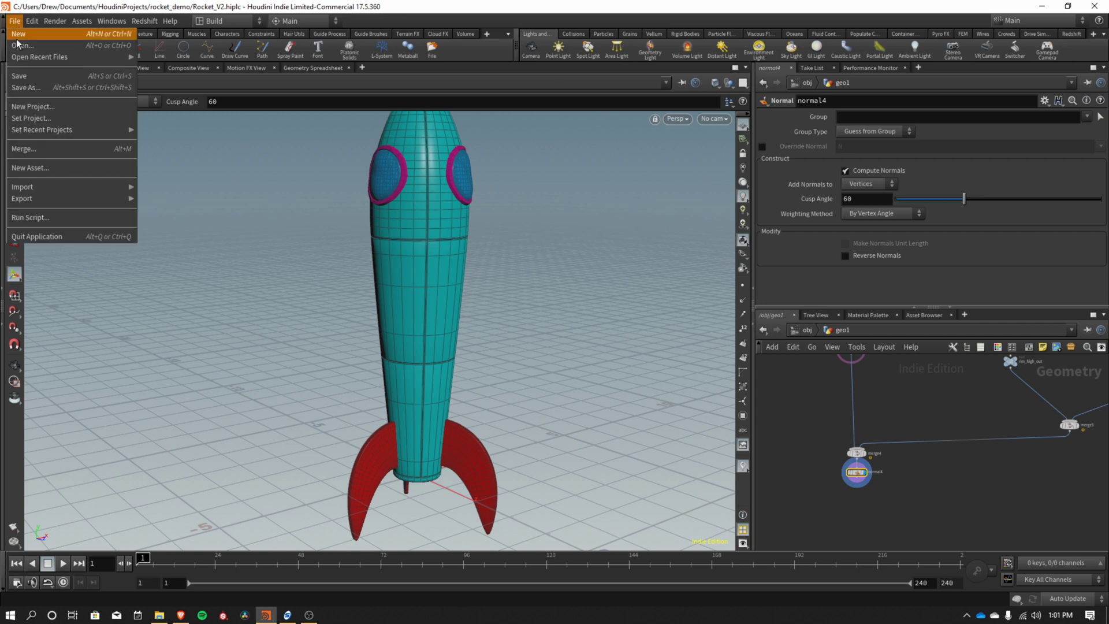
{"action": "left_click", "coordinate": [26, 75]}
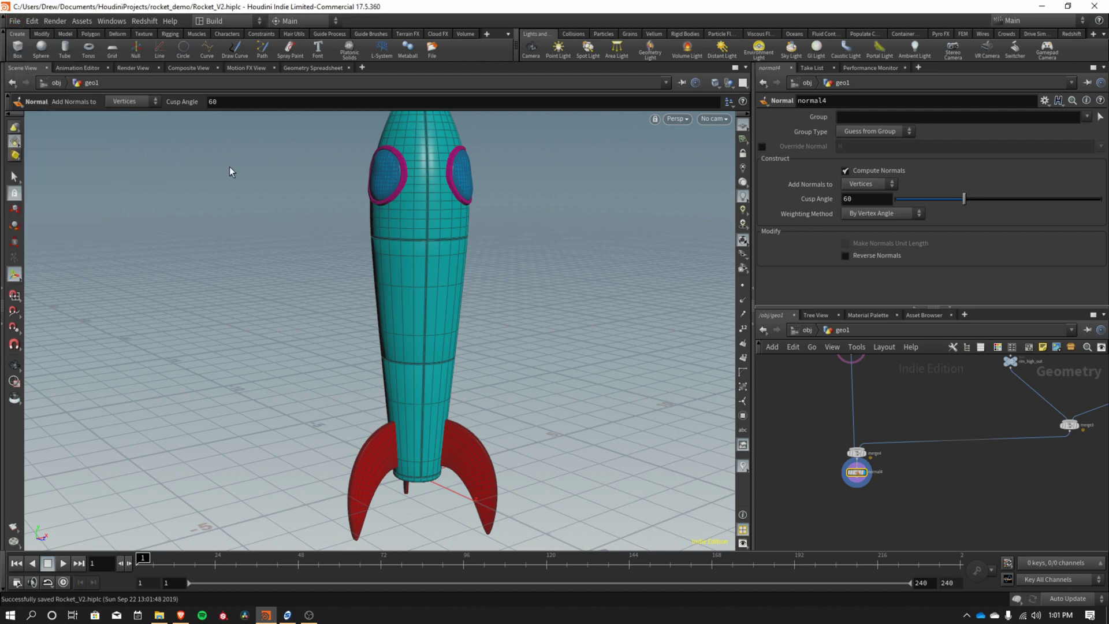